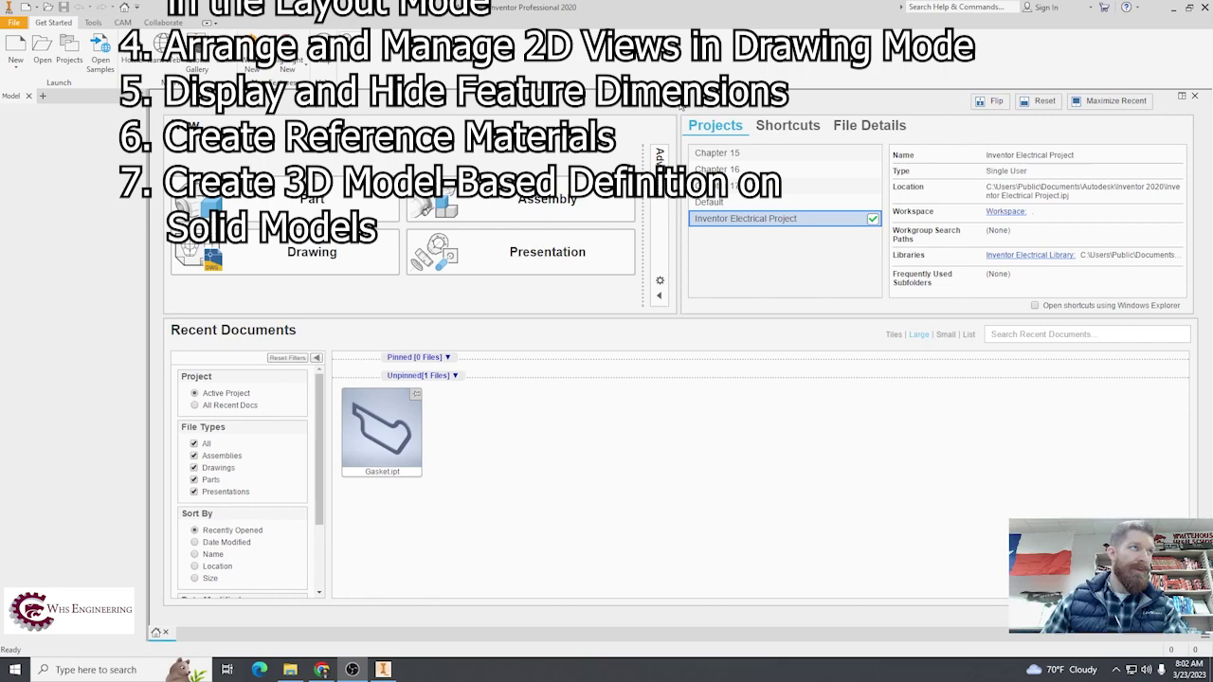
- Start a new part with a 2D sketch on the front plane
left_click(270, 199)
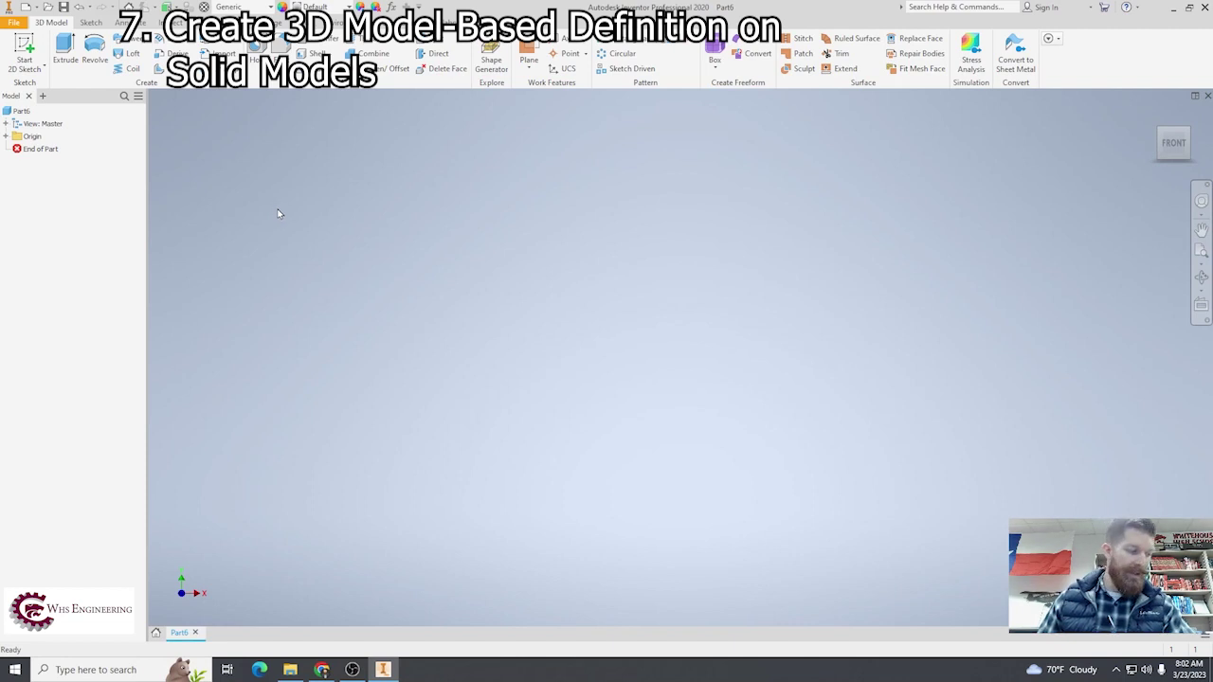
left_click(27, 45)
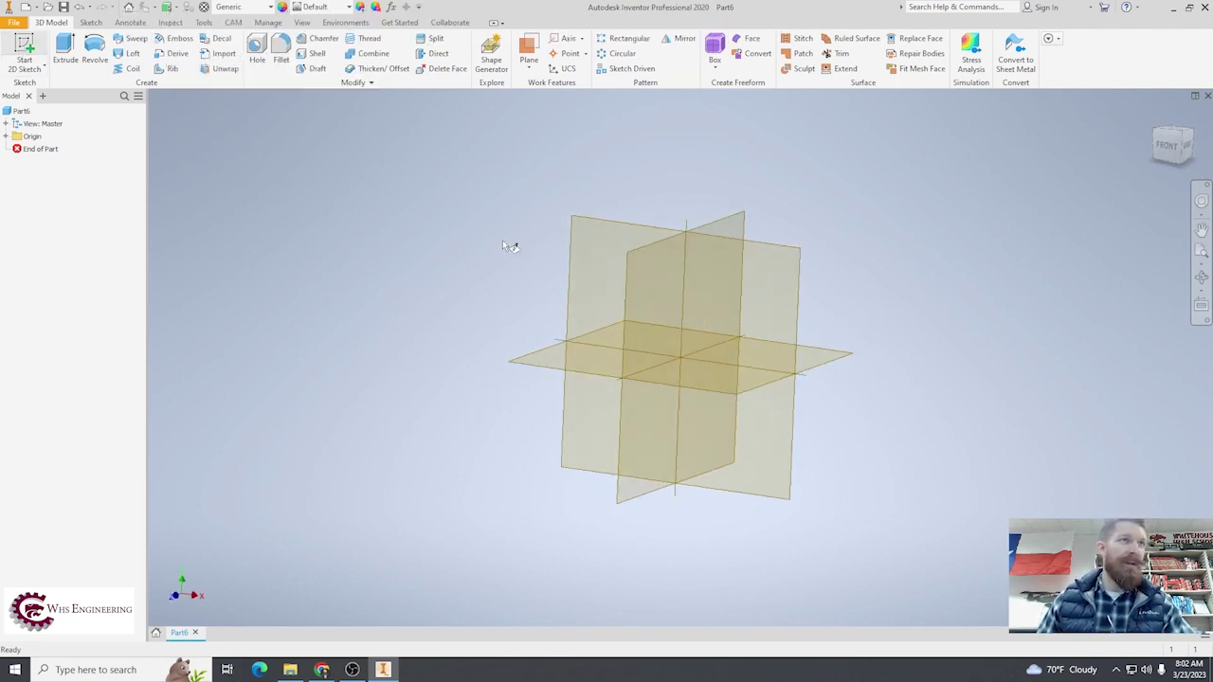
left_click(623, 192)
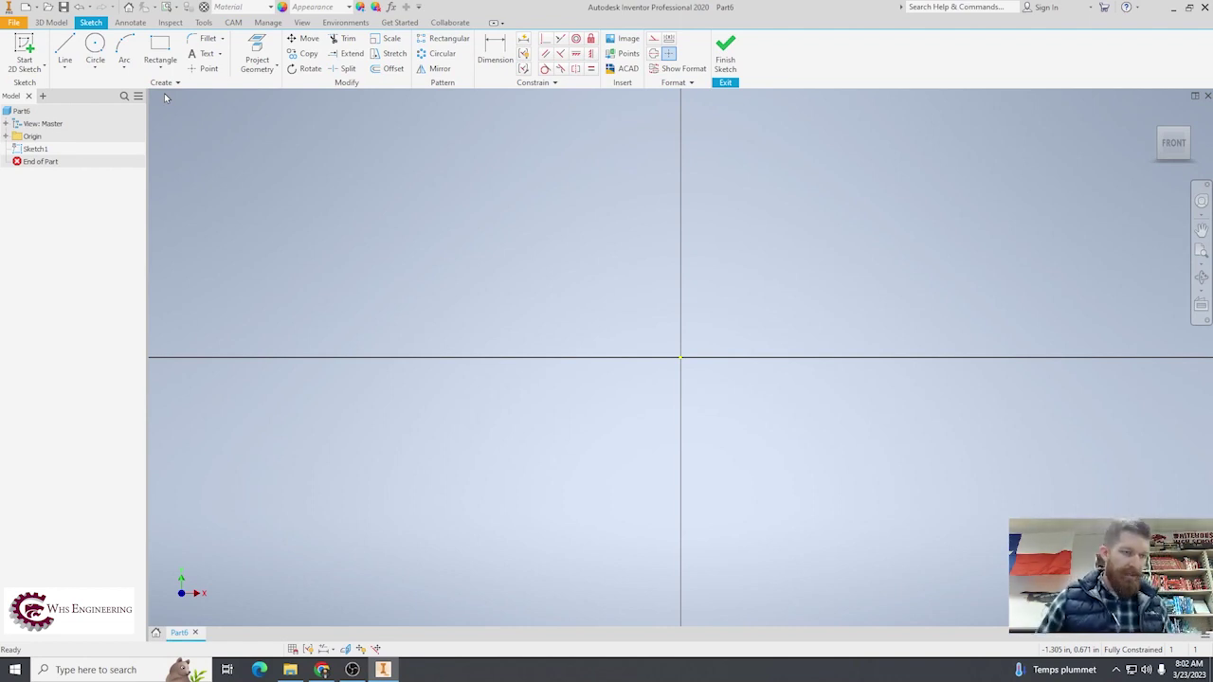
- Draw concentric circles at the origin: 3.500 diameter (entered as 1.75*2) and 2.500 diameter
left_click(95, 49)
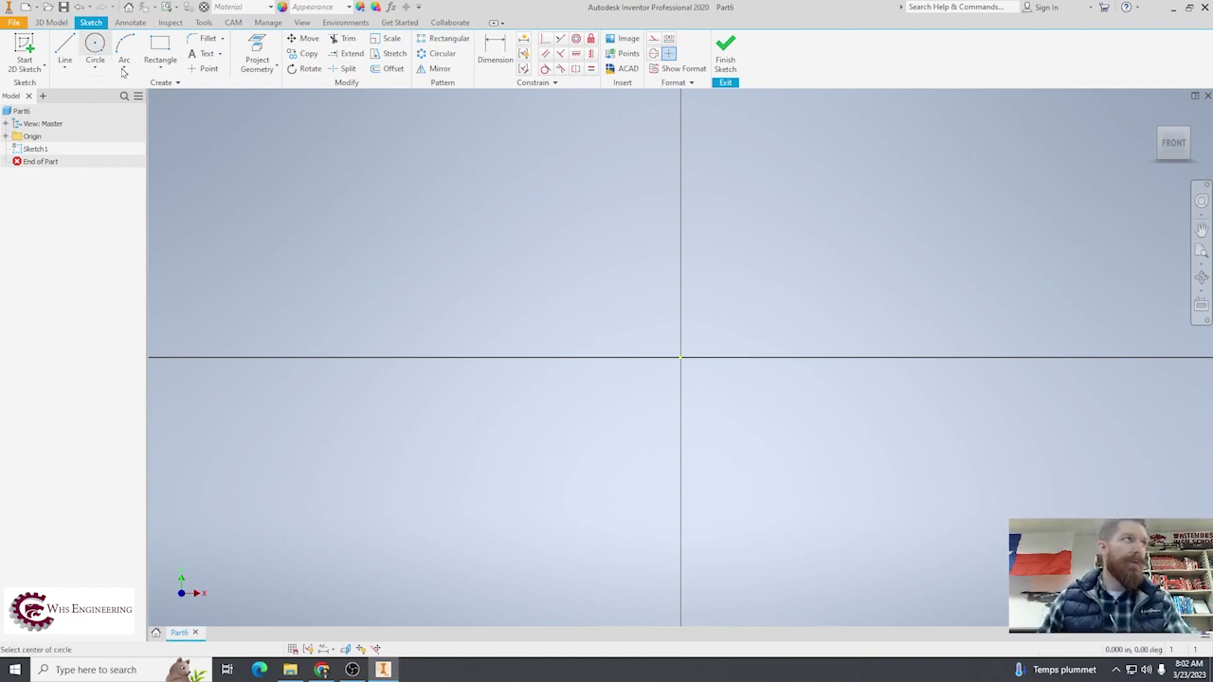
left_click(681, 357)
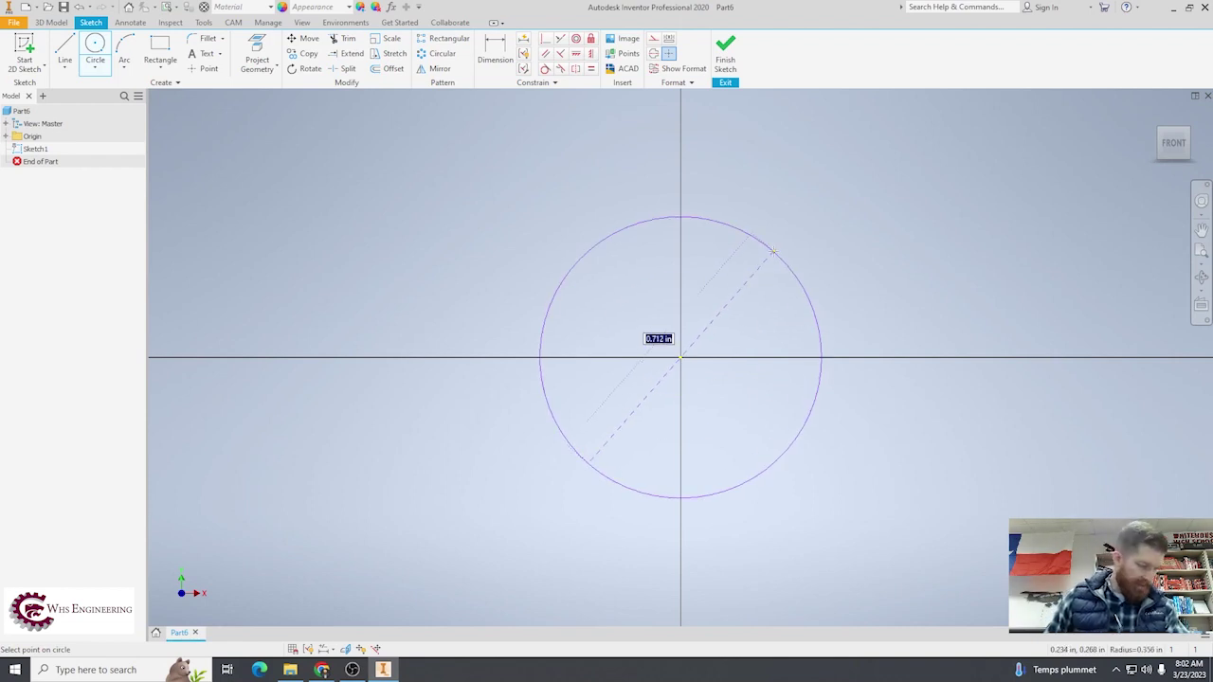
type("1.7")
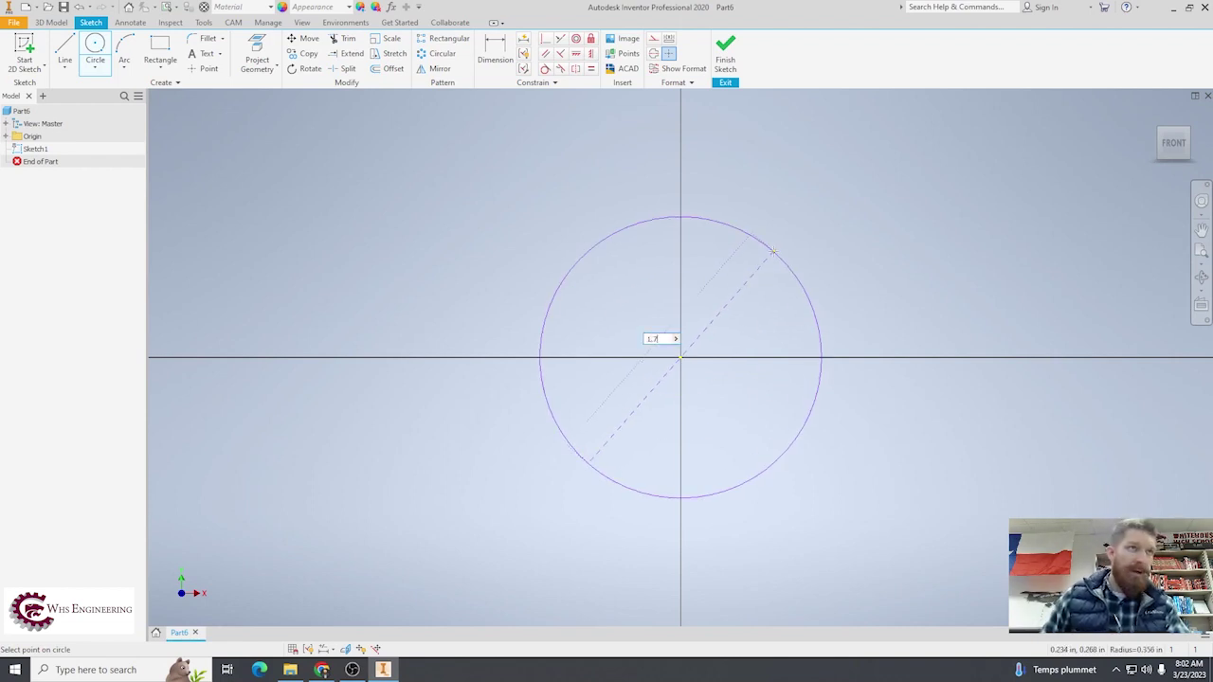
type("5*2")
key("Return")
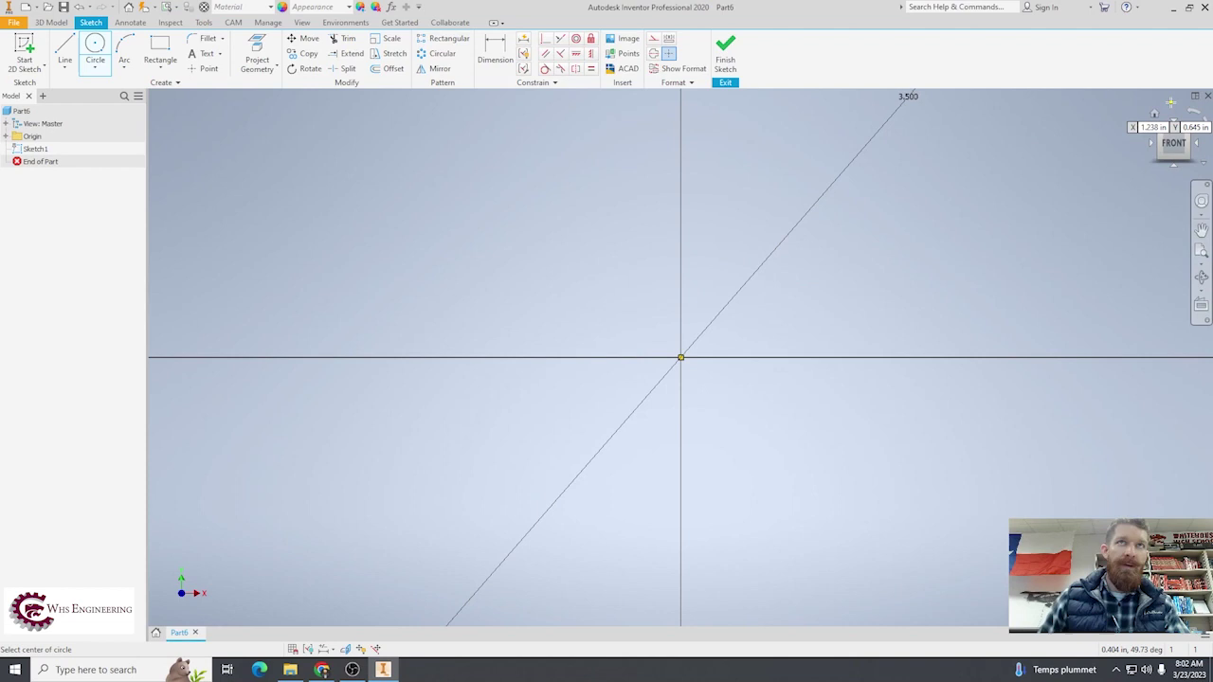
scroll(322, 132, "down", 2)
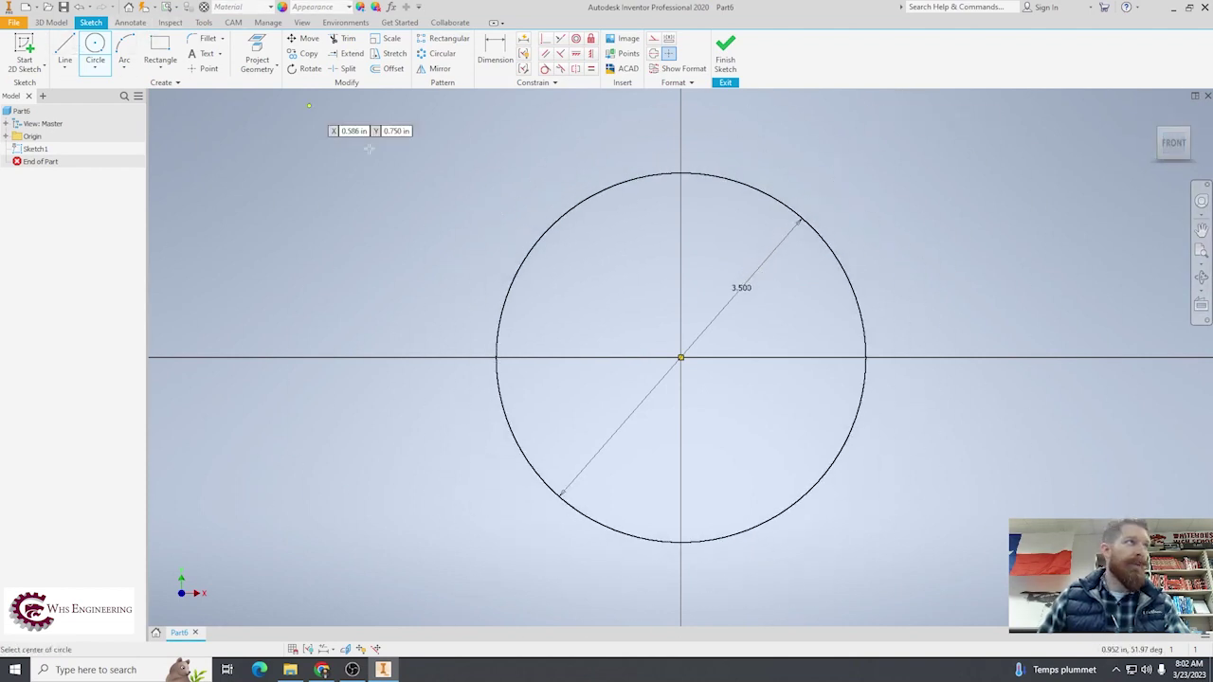
left_click(680, 357)
type("2.5")
key("Return")
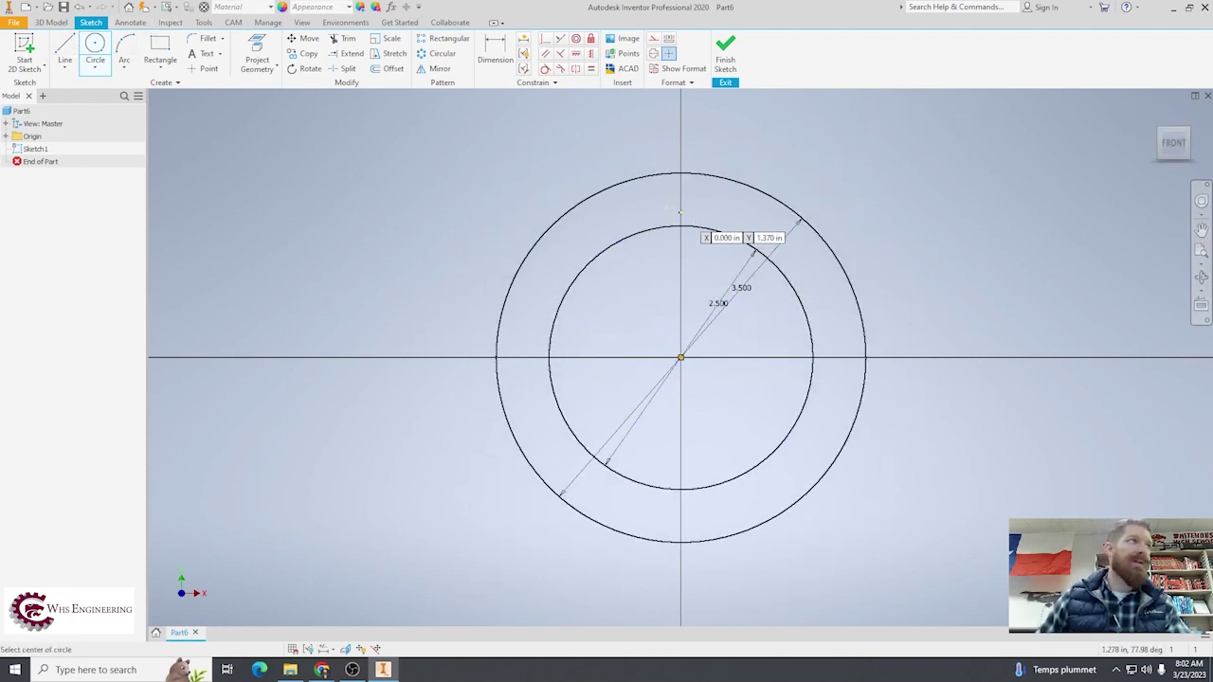
- Draw a horizontal line across both circles and finish the sketch
left_click(65, 47)
left_click(496, 358)
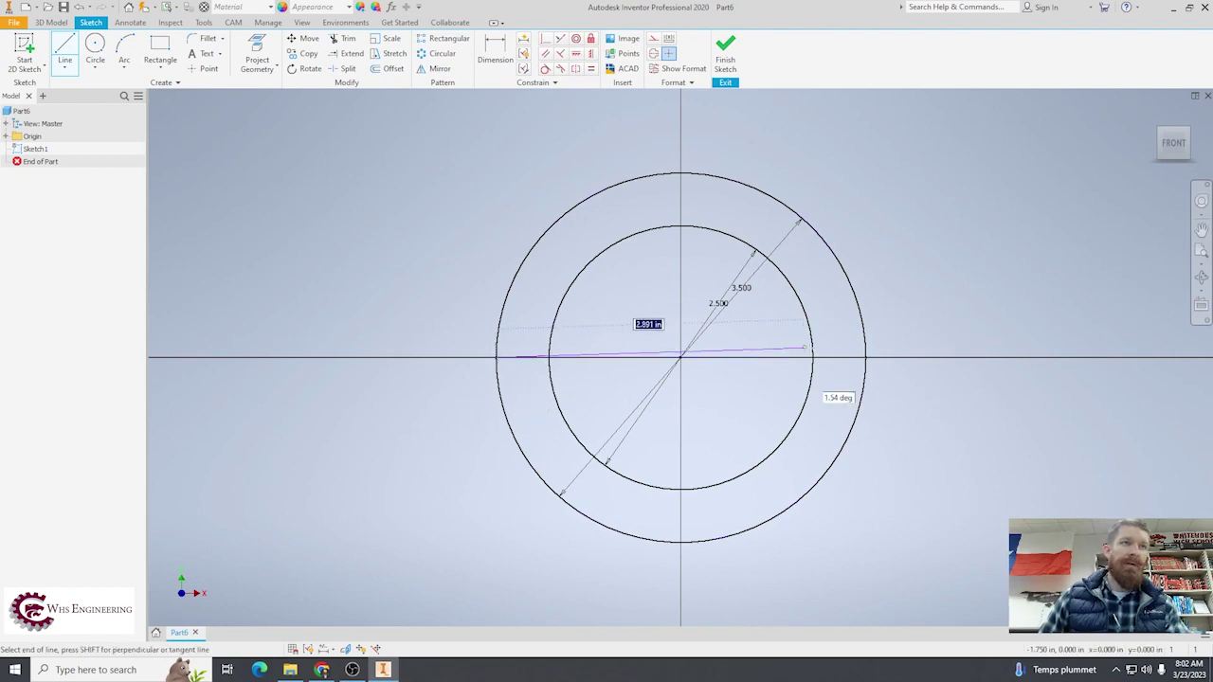
left_click(866, 357)
left_click(725, 52)
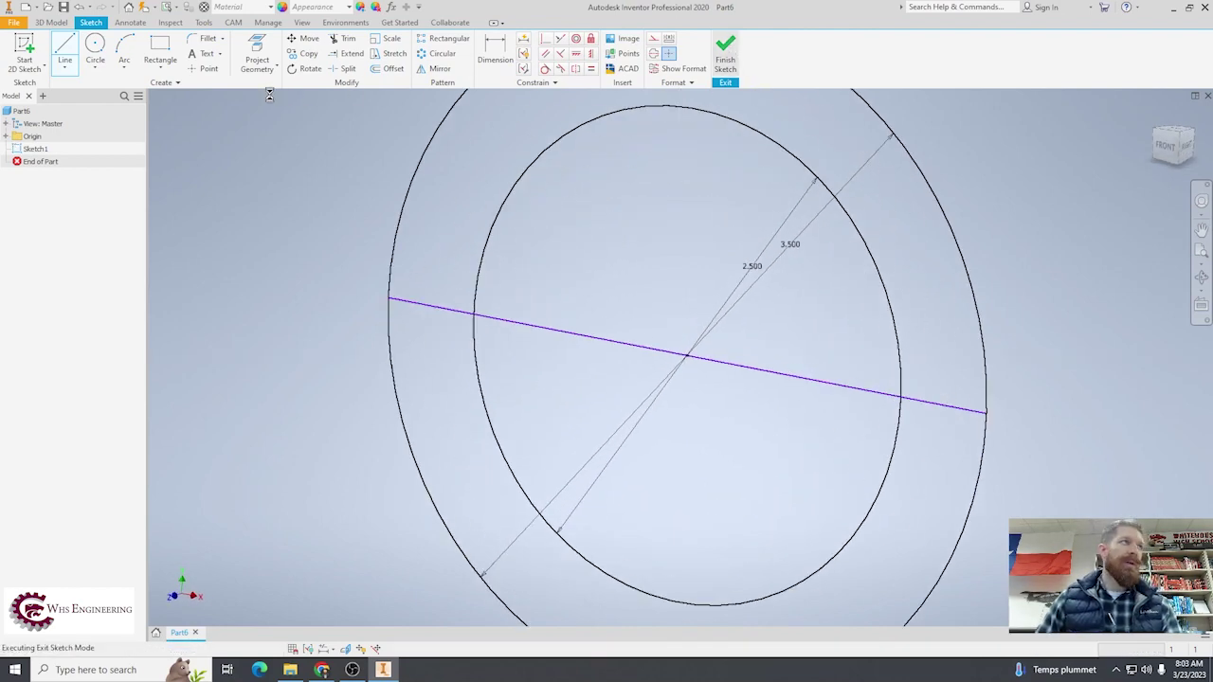
- Extrude the upper half-ring profile symmetrically 2.5 into a solid half-cylinder shell
left_click(1156, 117)
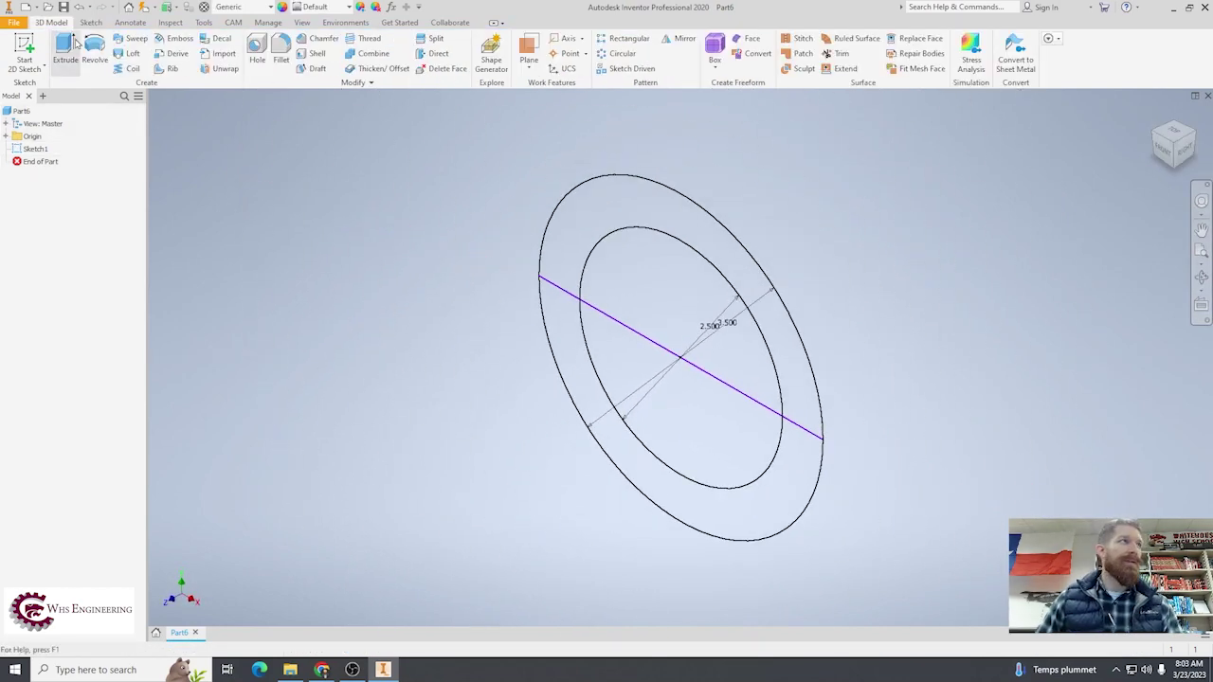
left_click(65, 52)
left_click(287, 276)
type("2.5")
left_click(730, 237)
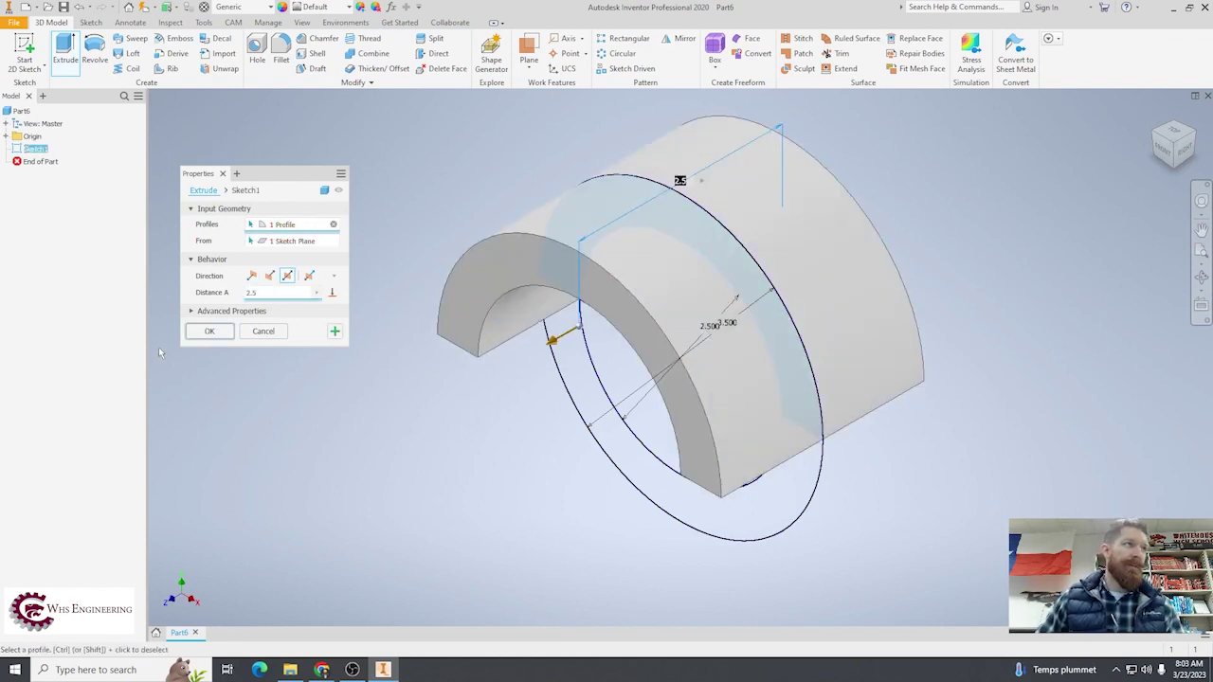
left_click(210, 331)
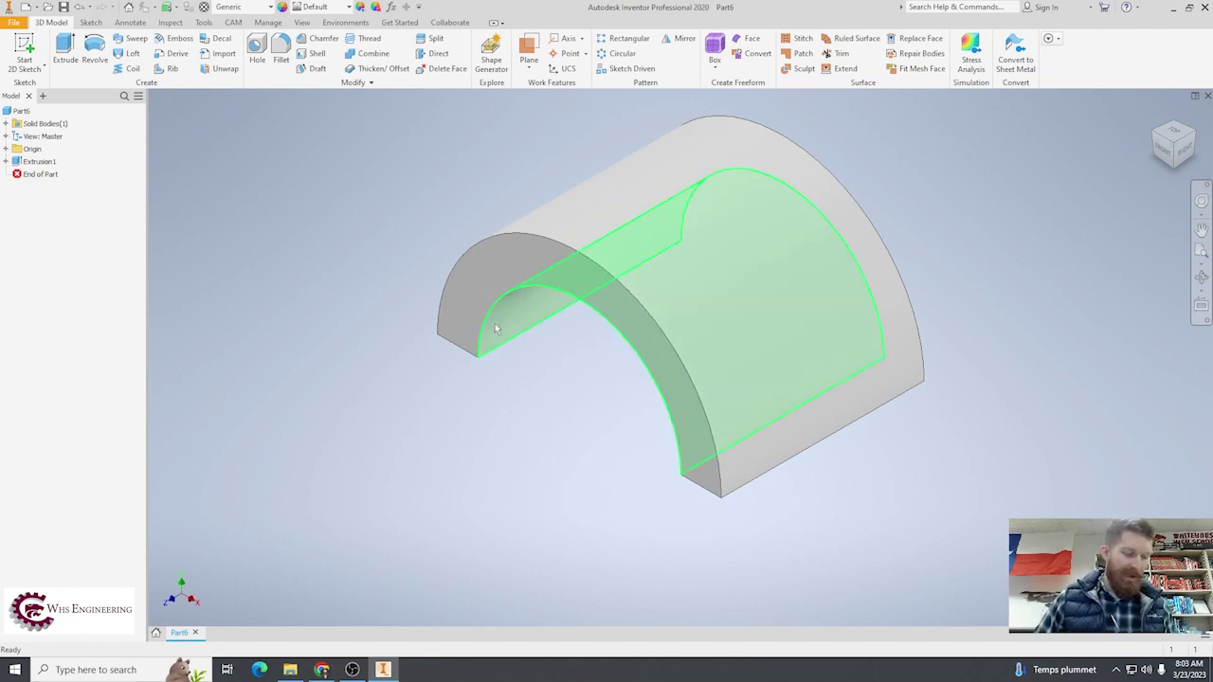
mouse_move(517, 349)
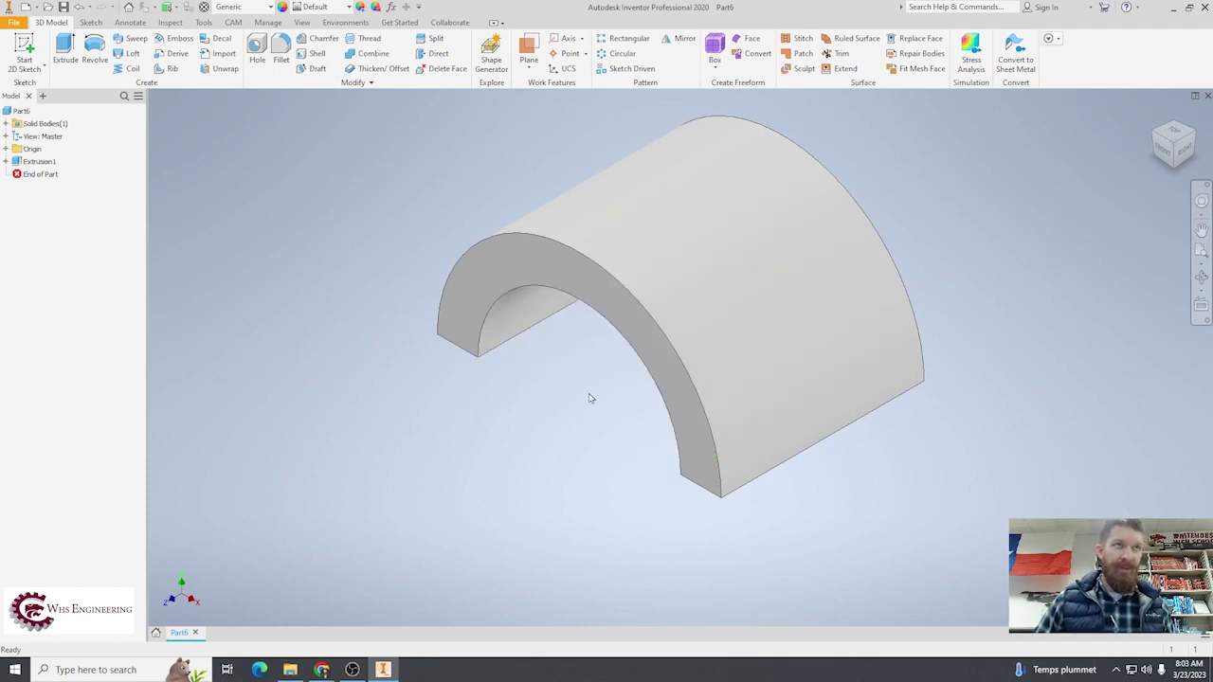
- Start a new sketch on a leg's flat underside, viewed from below
left_click(24, 50)
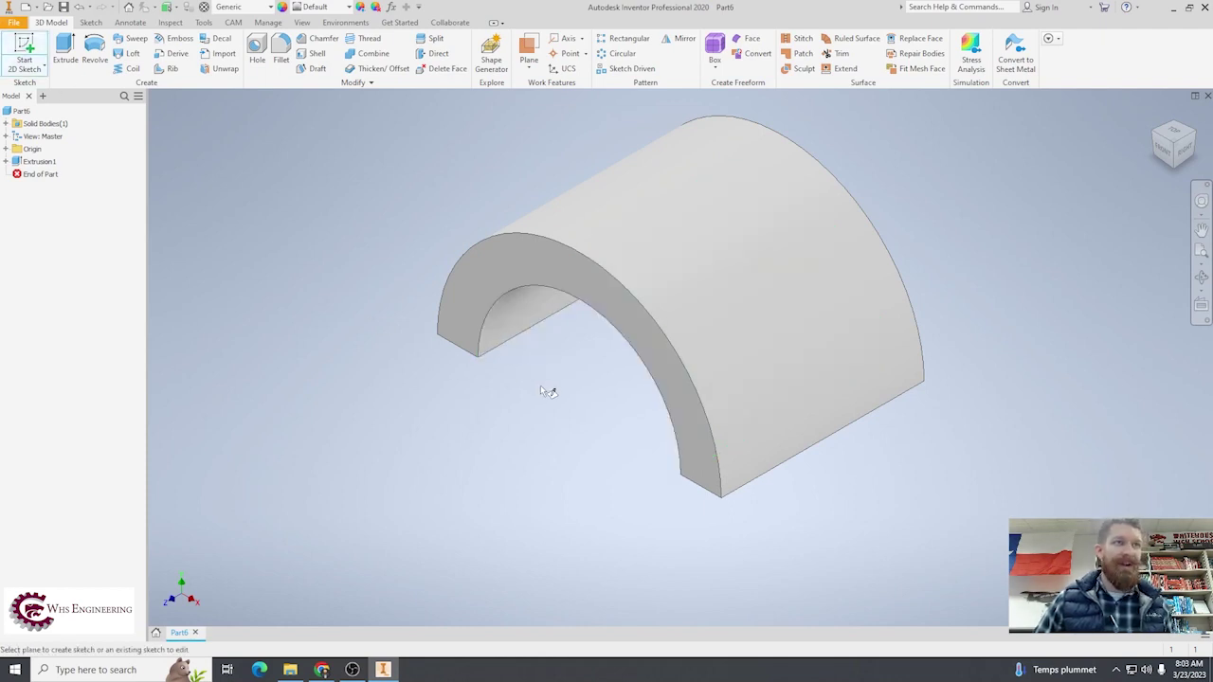
key("Escape")
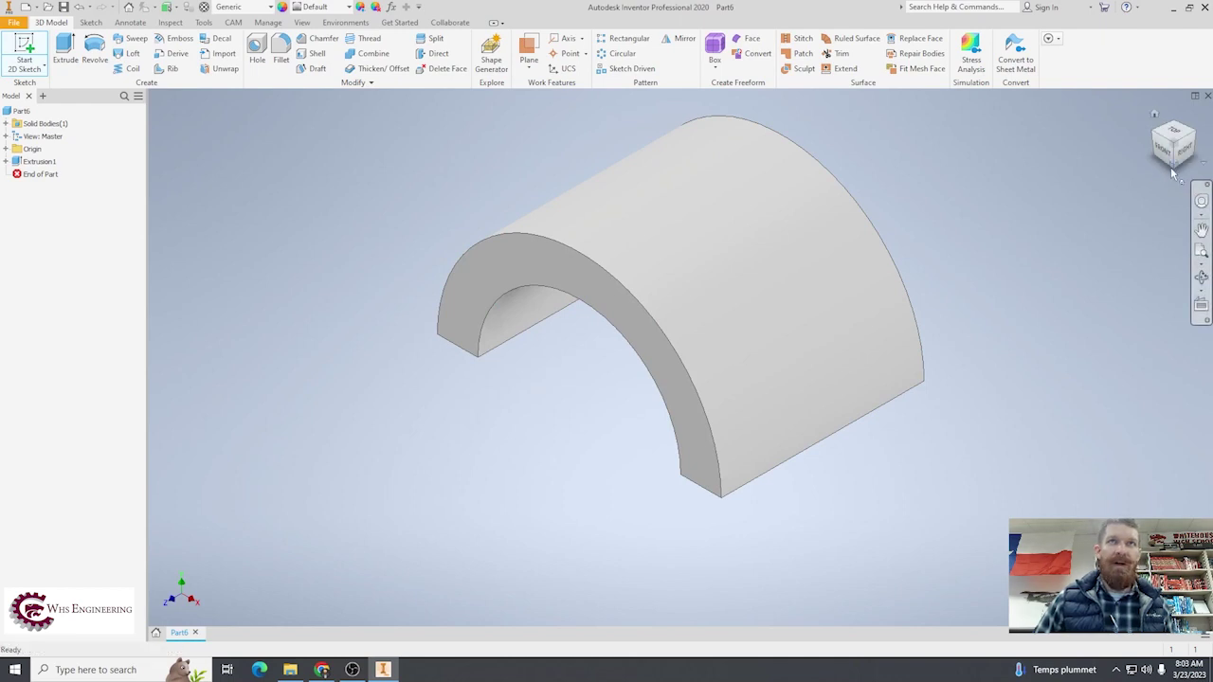
left_click(1173, 171)
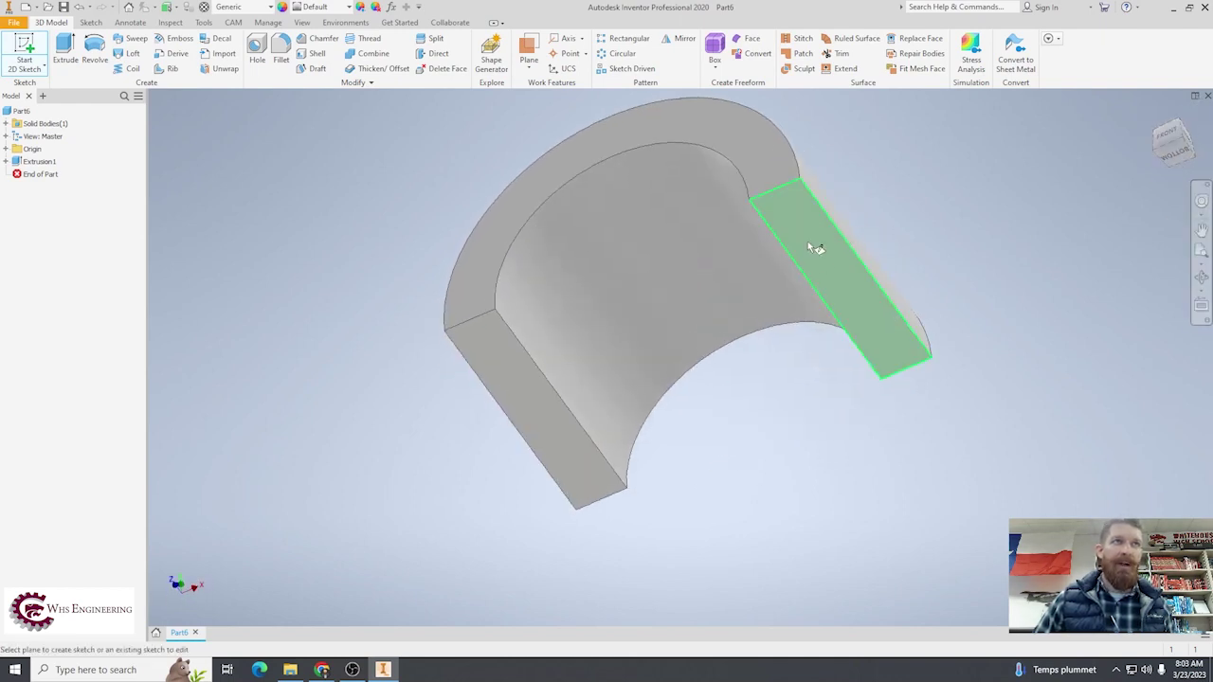
left_click(808, 244)
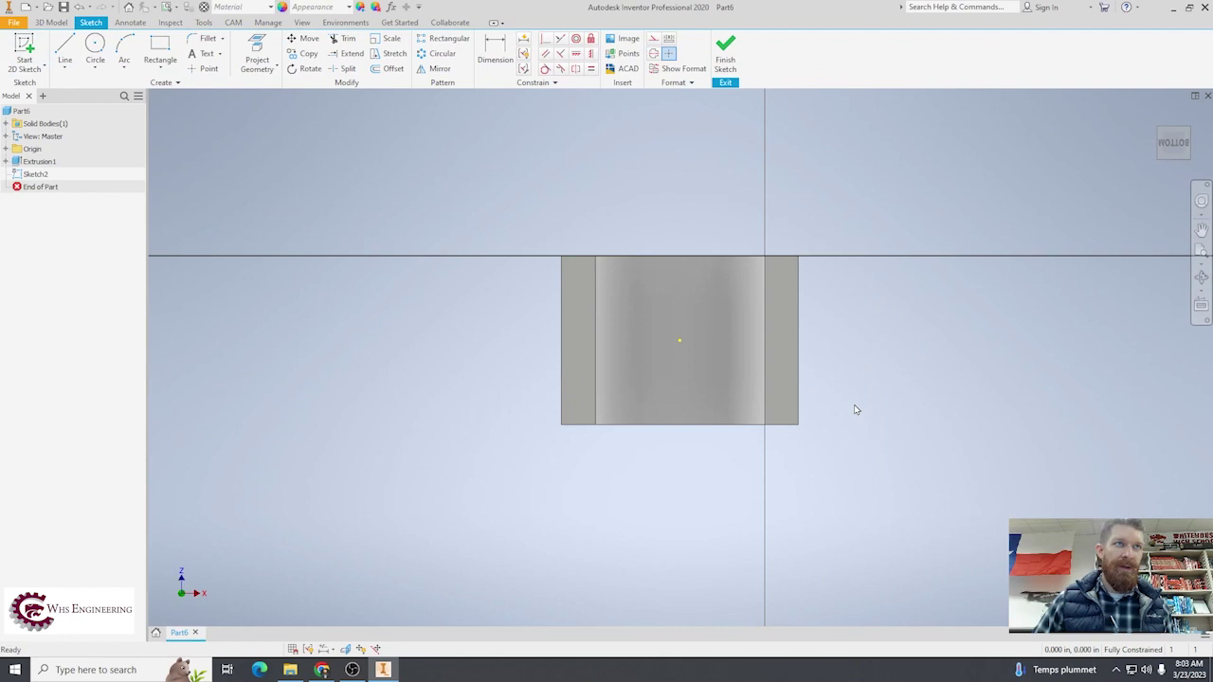
- Project the face edges of both the left and right legs into the sketch
left_click(167, 44)
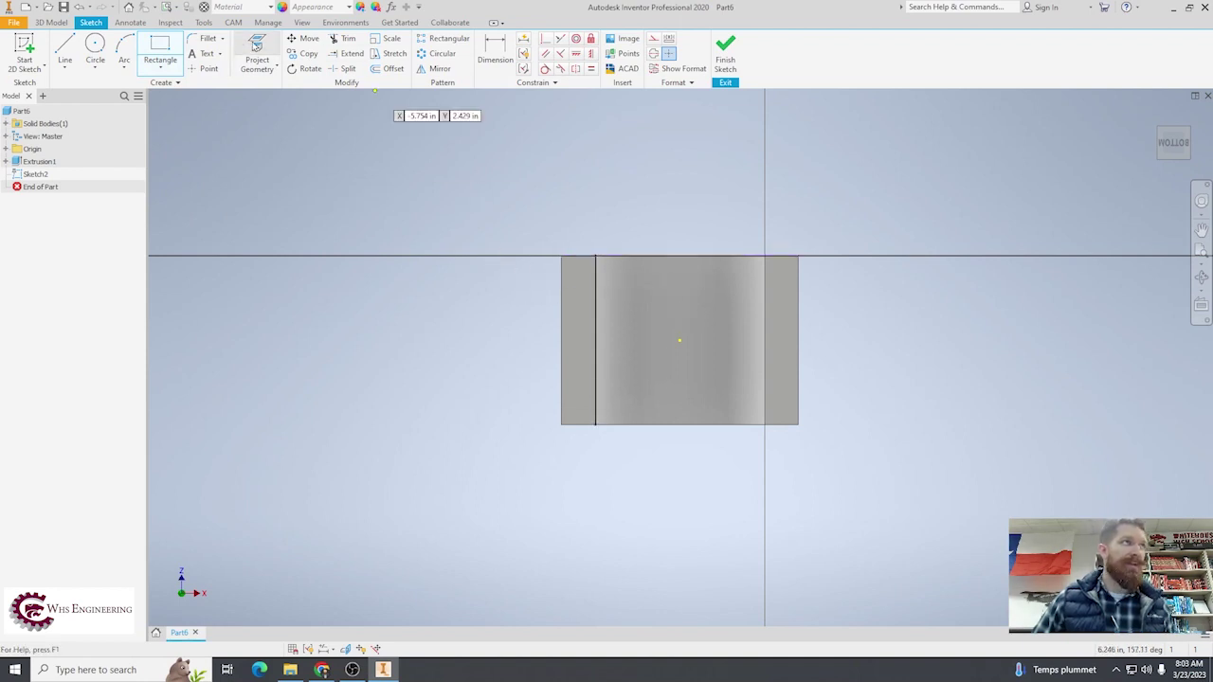
left_click(257, 52)
left_click(578, 284)
left_click(791, 327)
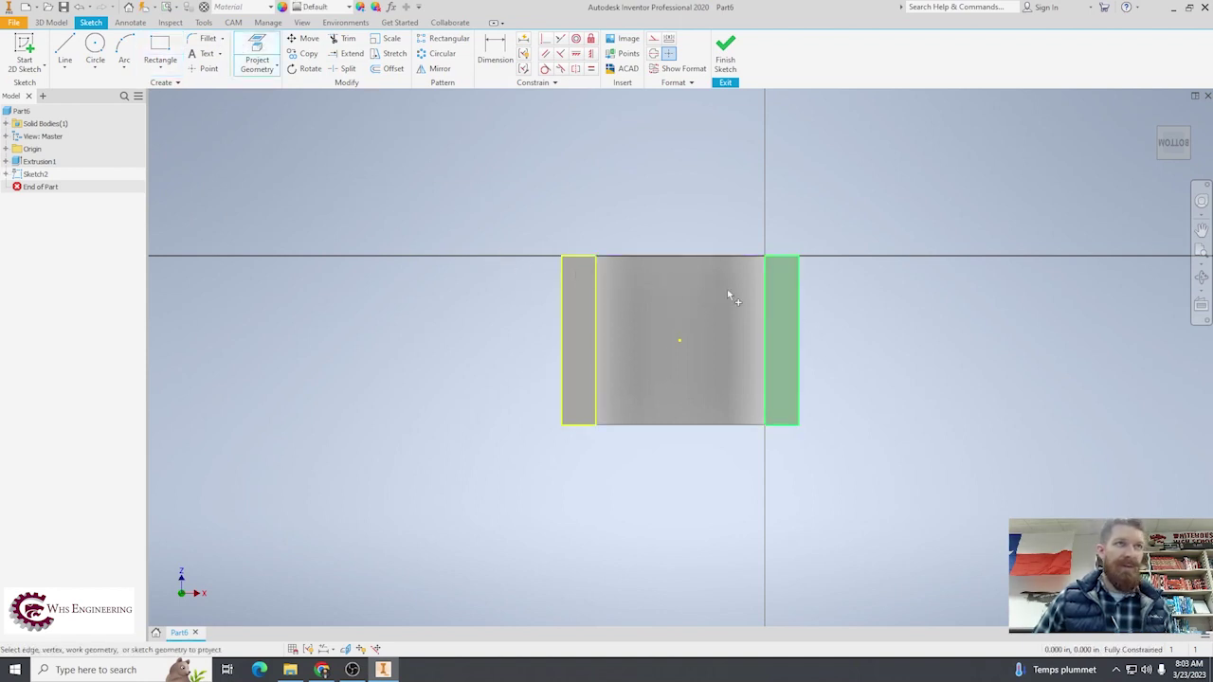
- Draw a two-point rectangle extending left from the left leg's top-right corner
left_click(157, 45)
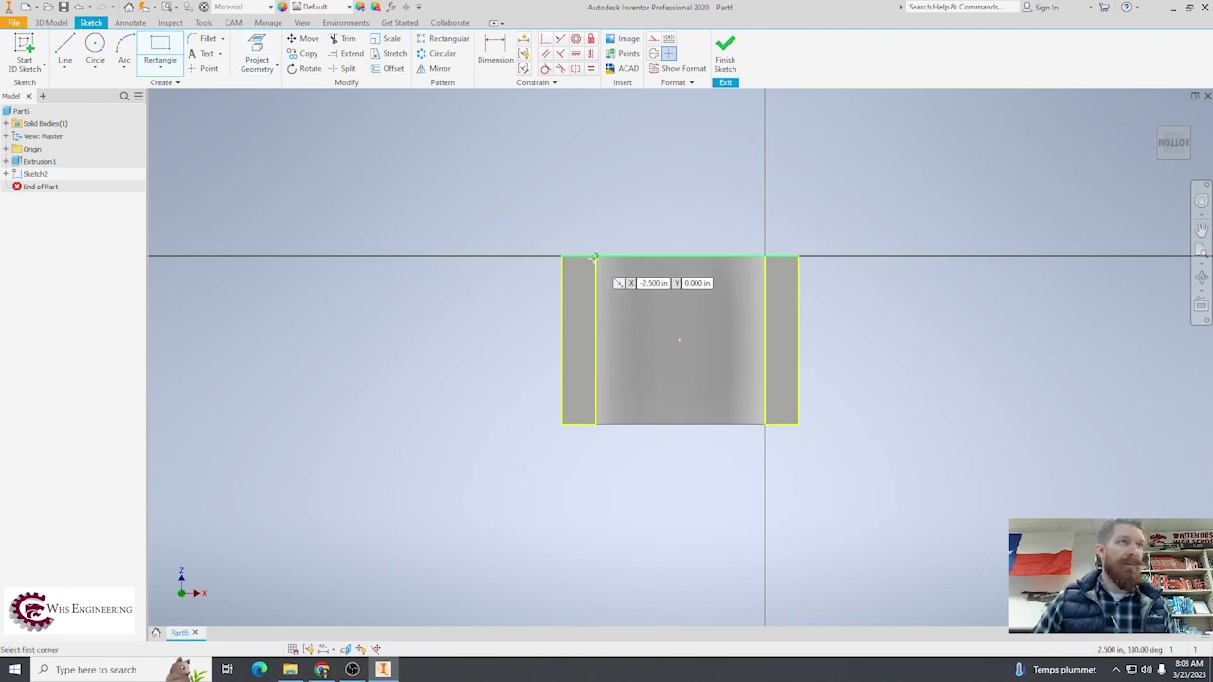
left_click(595, 256)
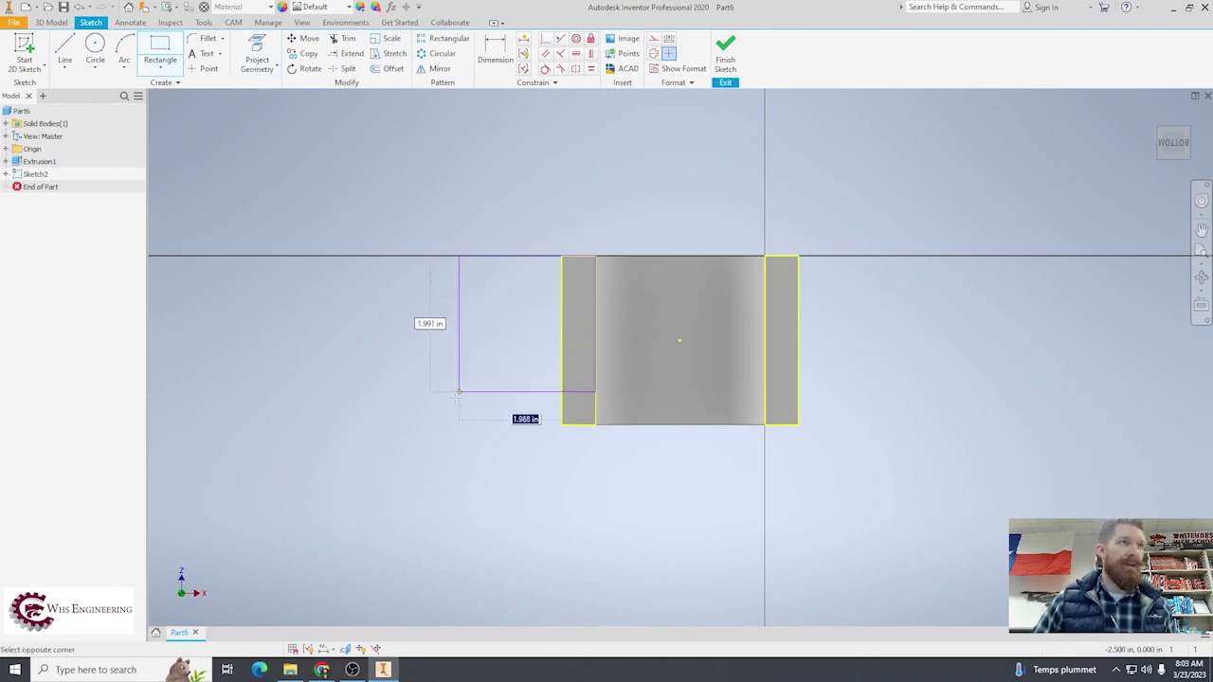
left_click(397, 425)
left_click(492, 51)
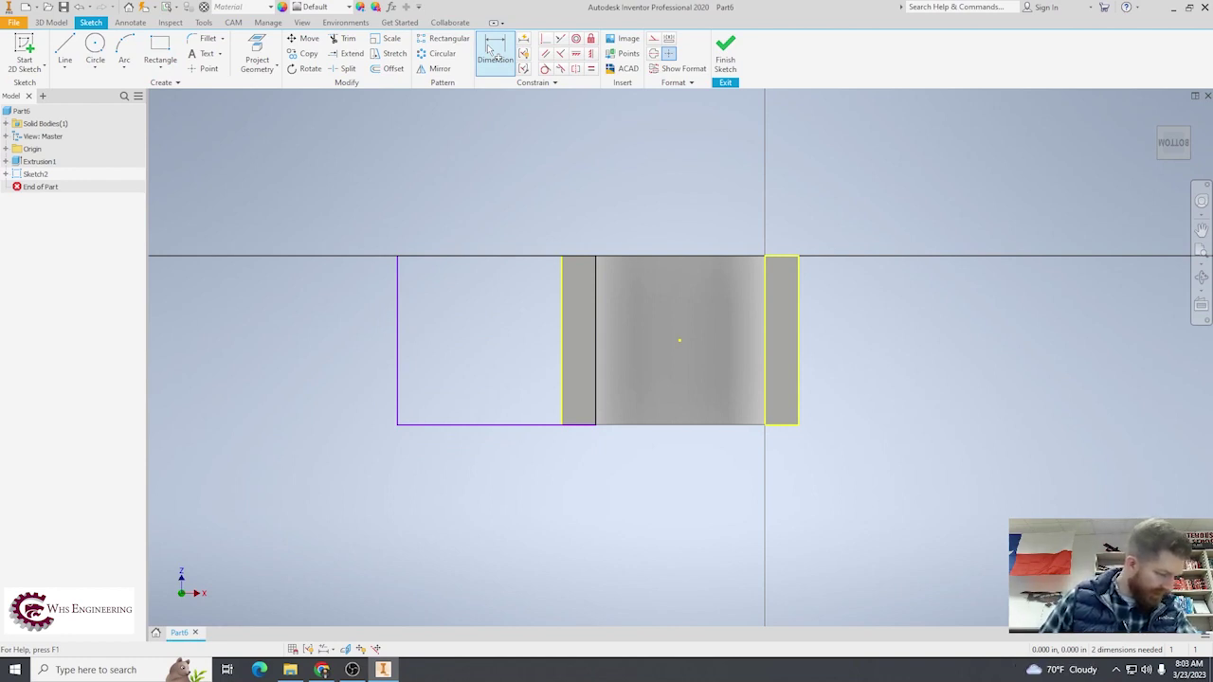
- Dimension the rectangle's left edge to the centre point and change it from 4.169 to 3.500 (2.5+1)
left_click(491, 52)
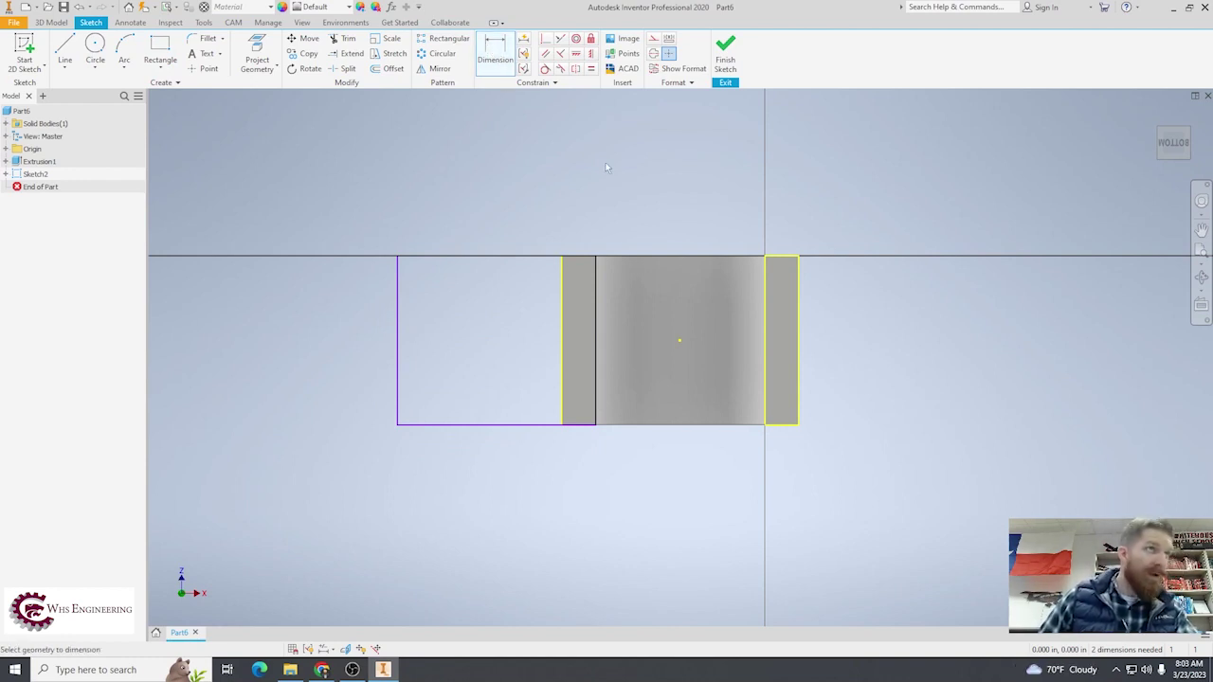
left_click(397, 331)
left_click(680, 340)
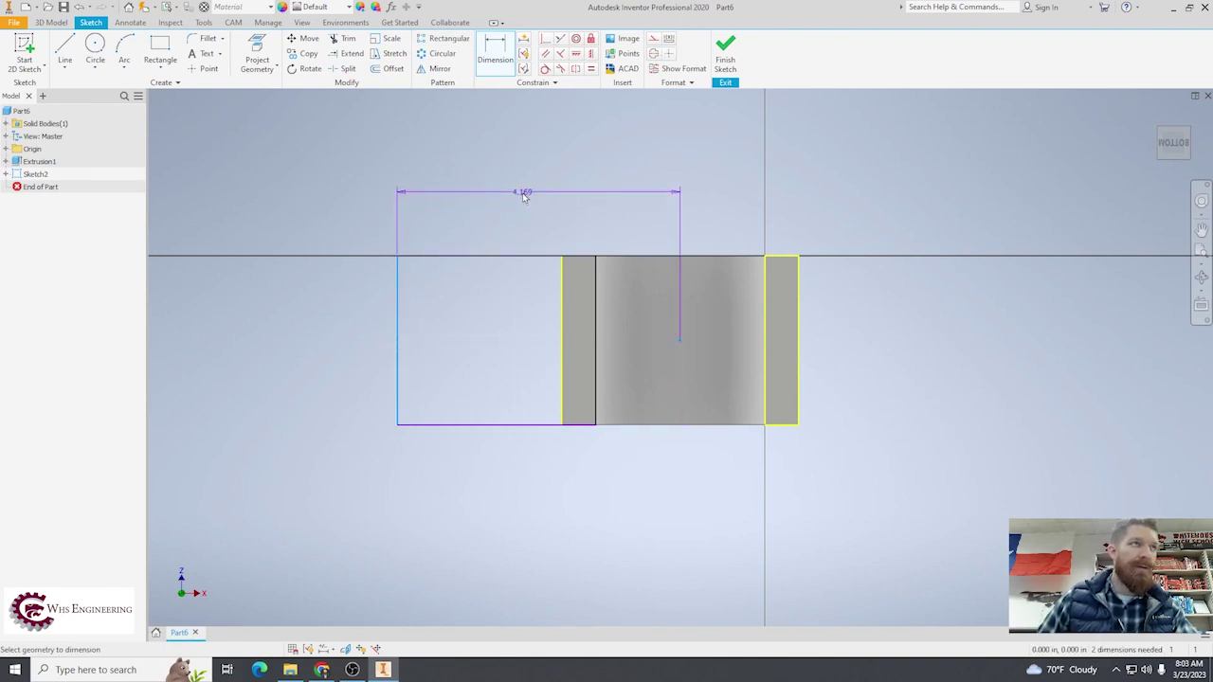
left_click(523, 196)
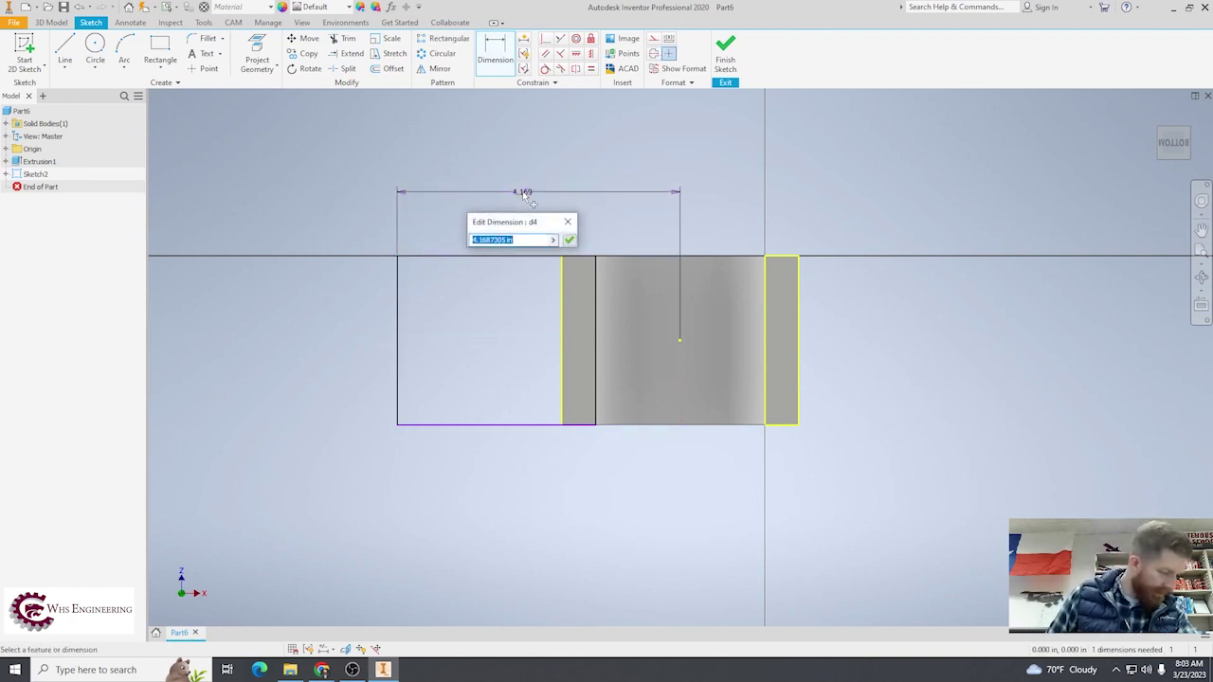
type("2.5+")
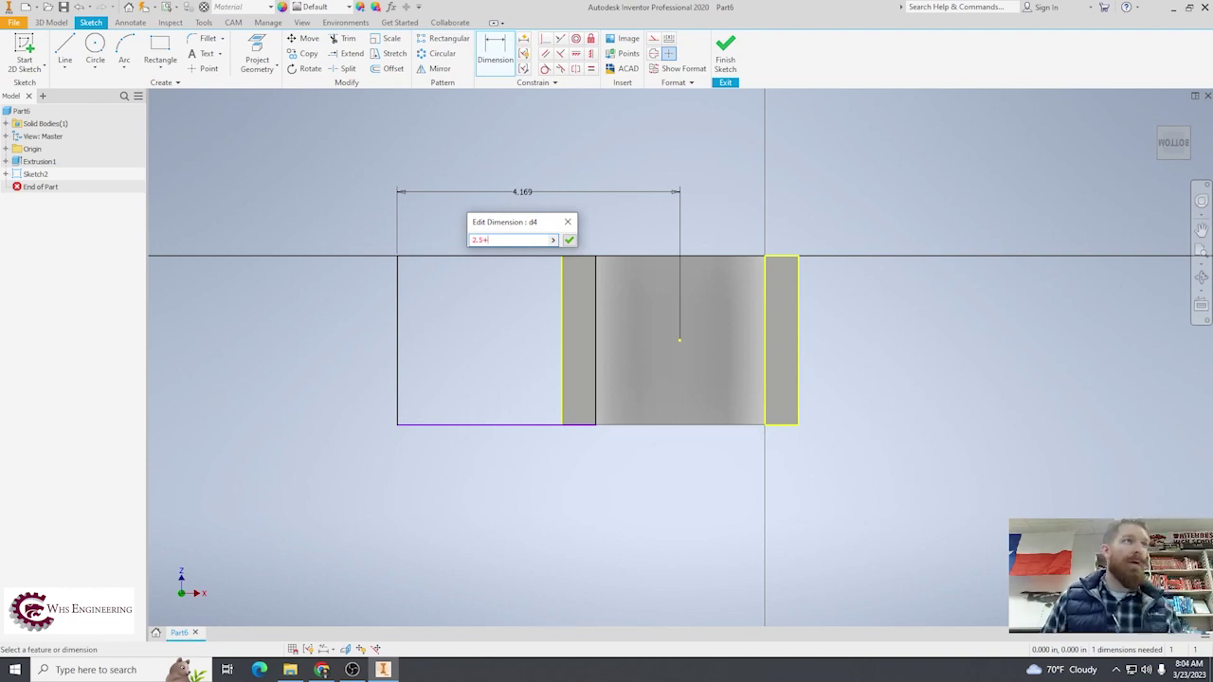
key("Escape")
key("Escape")
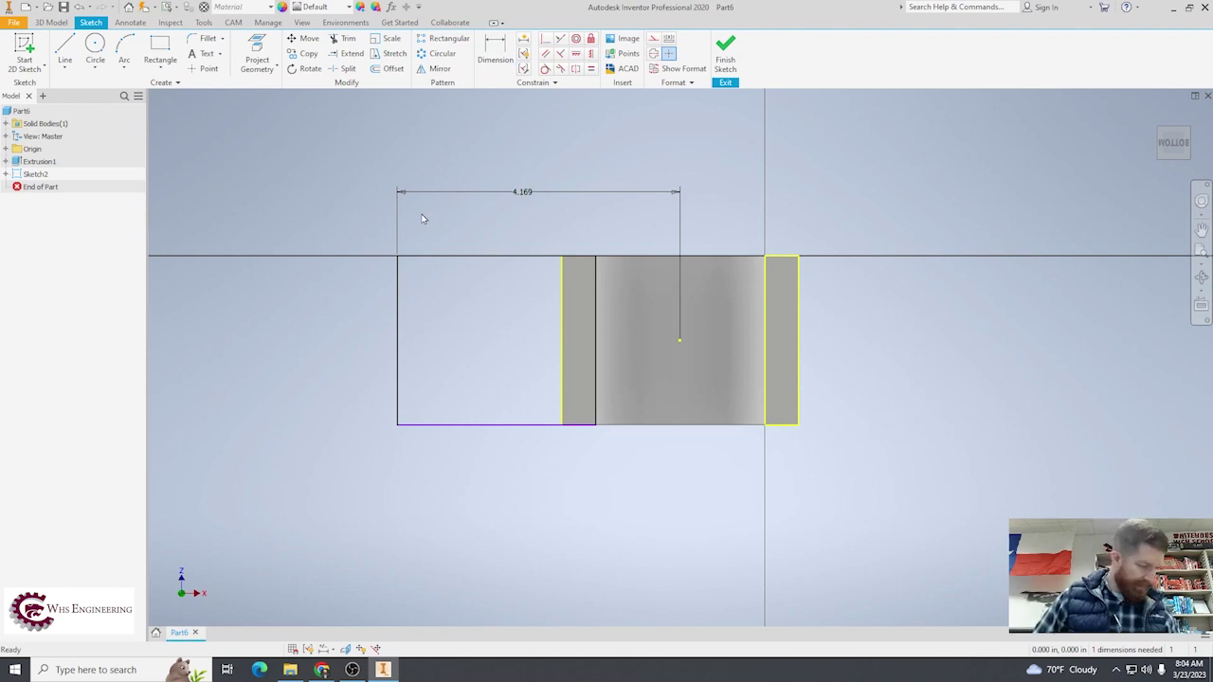
double_click(527, 192)
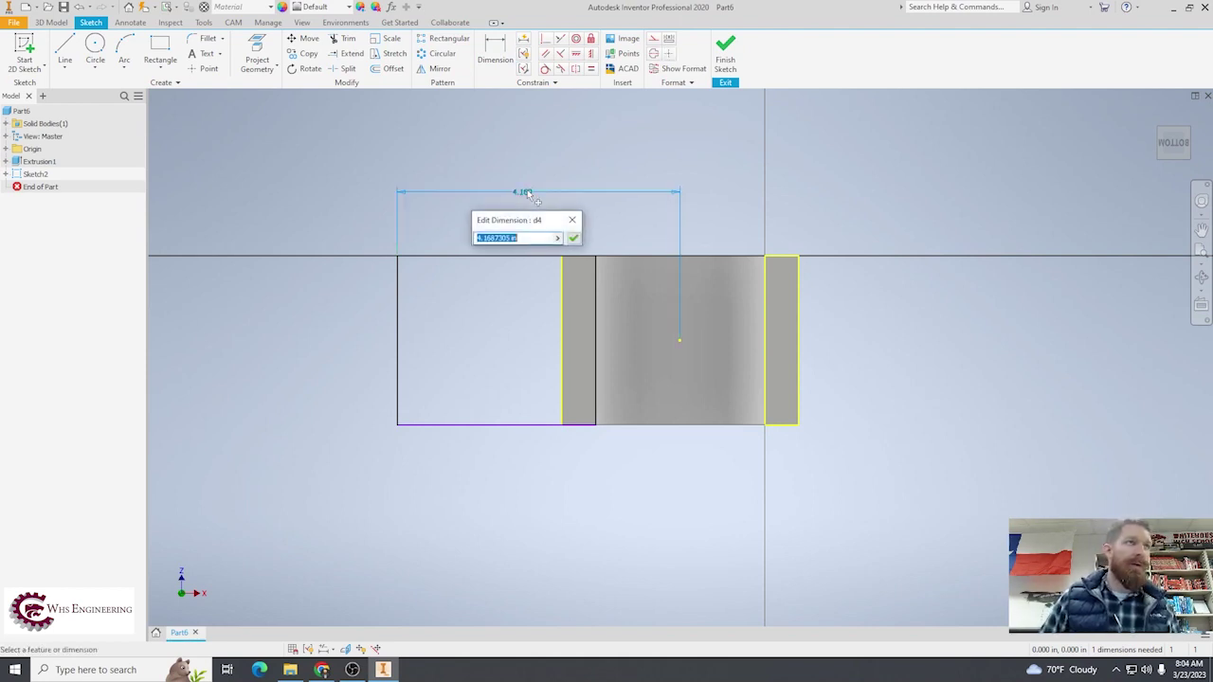
type("2.")
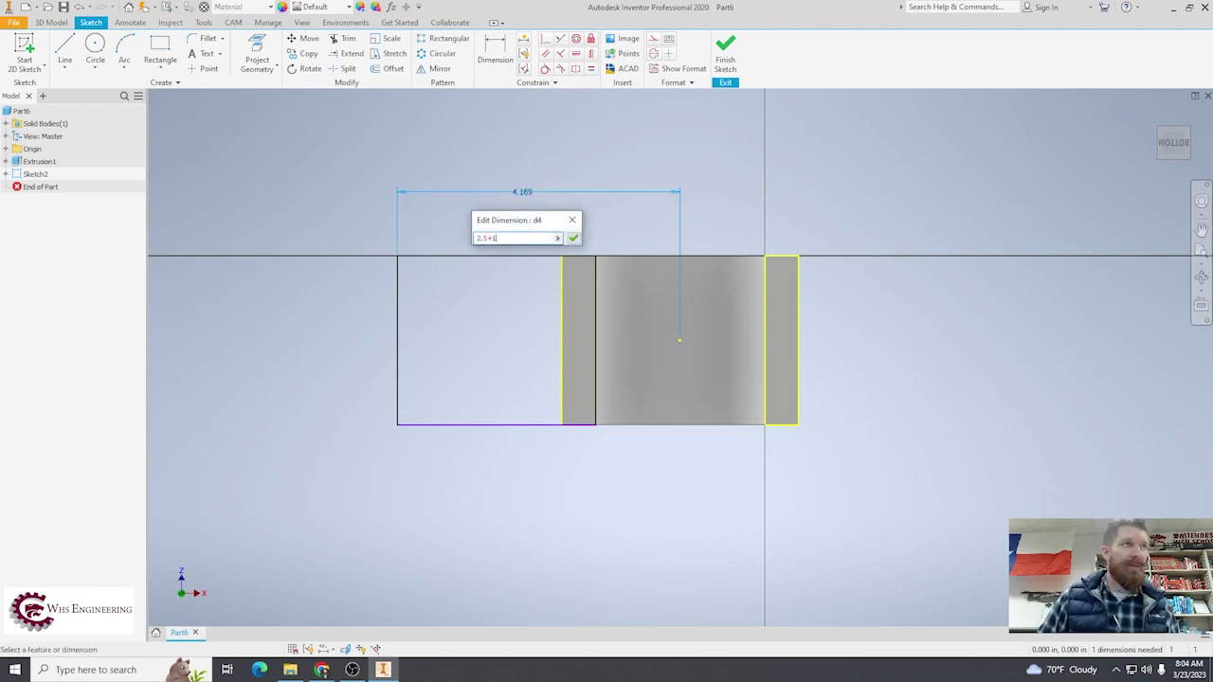
type("5+1")
key("Return")
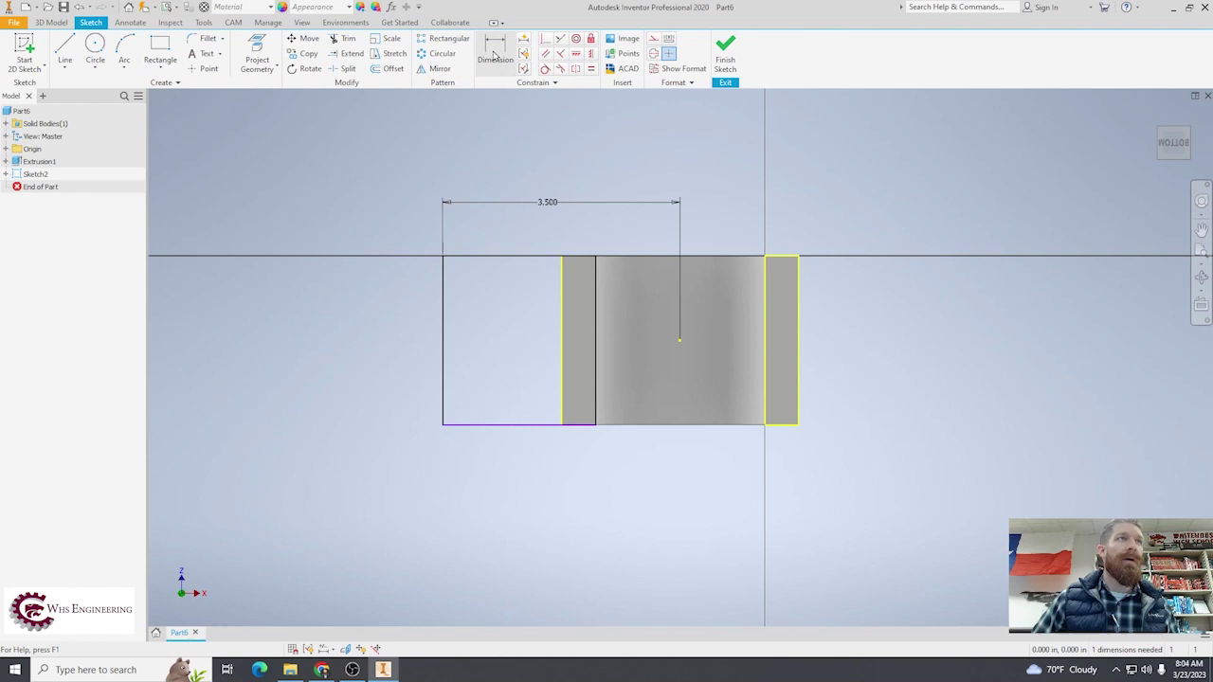
left_click(207, 38)
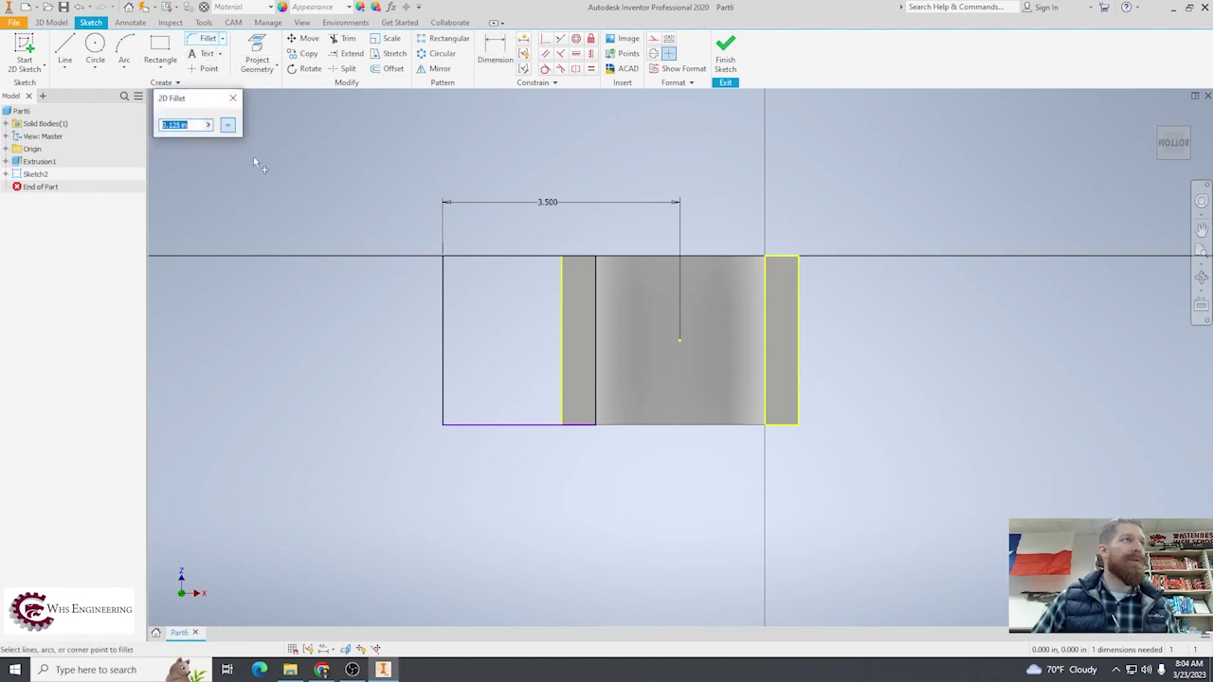
type("2")
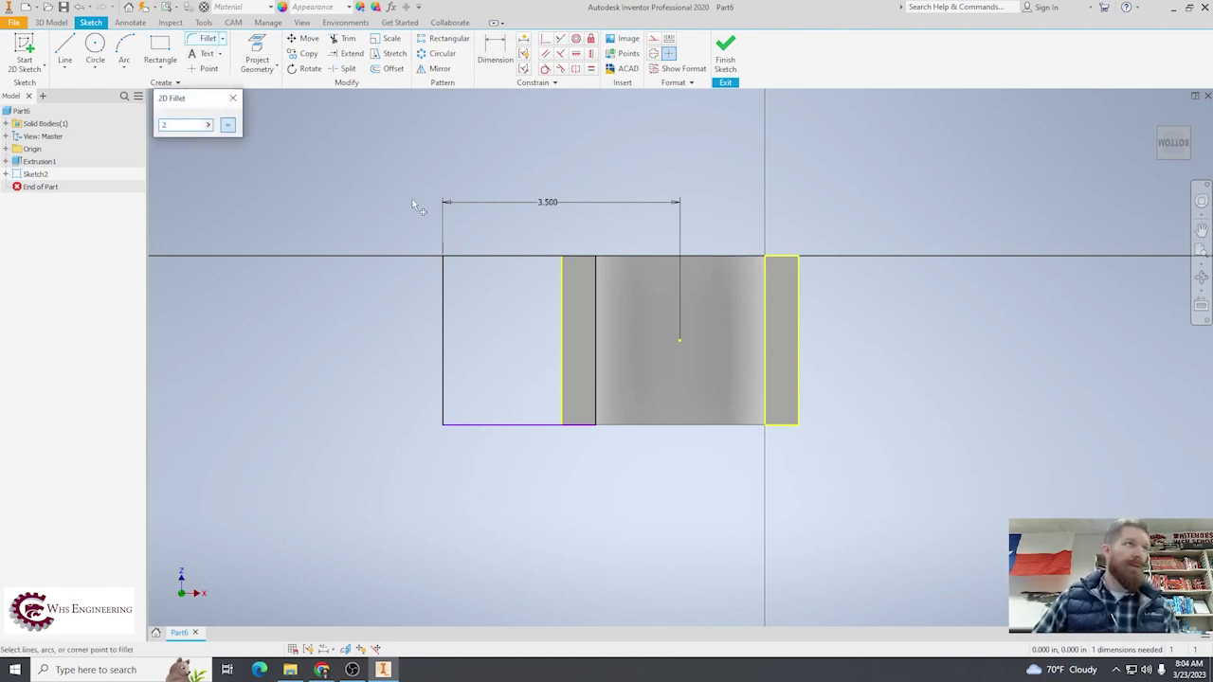
left_click(464, 257)
left_click(444, 294)
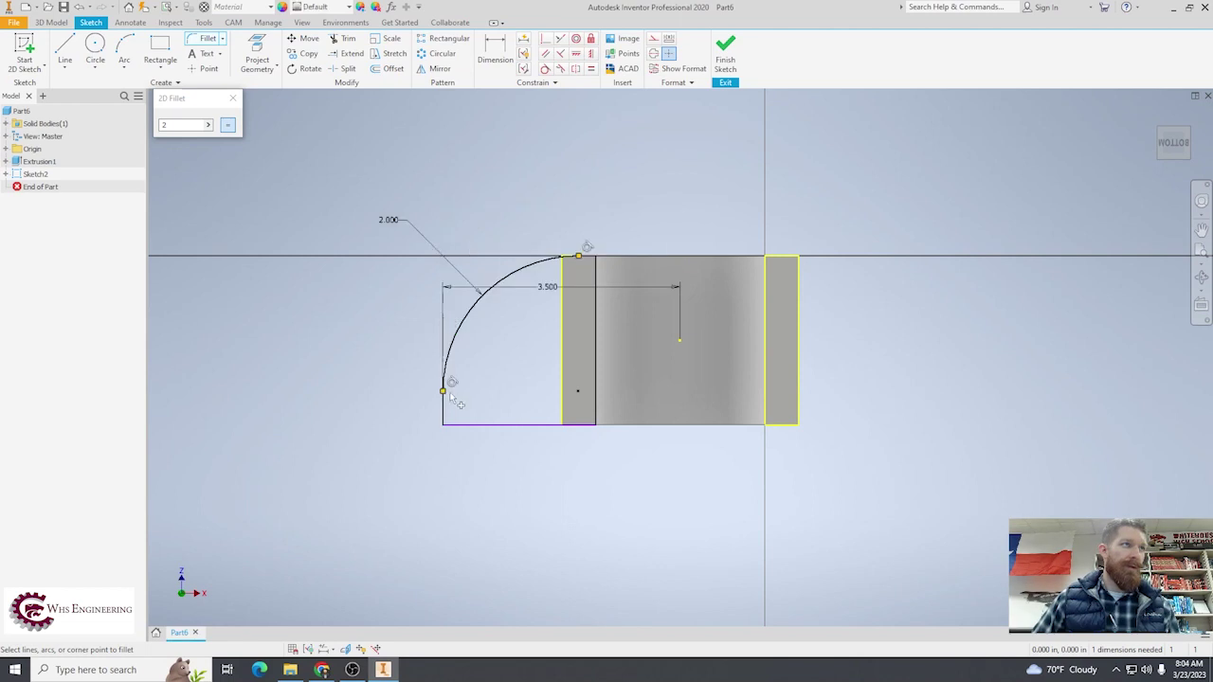
key("Escape")
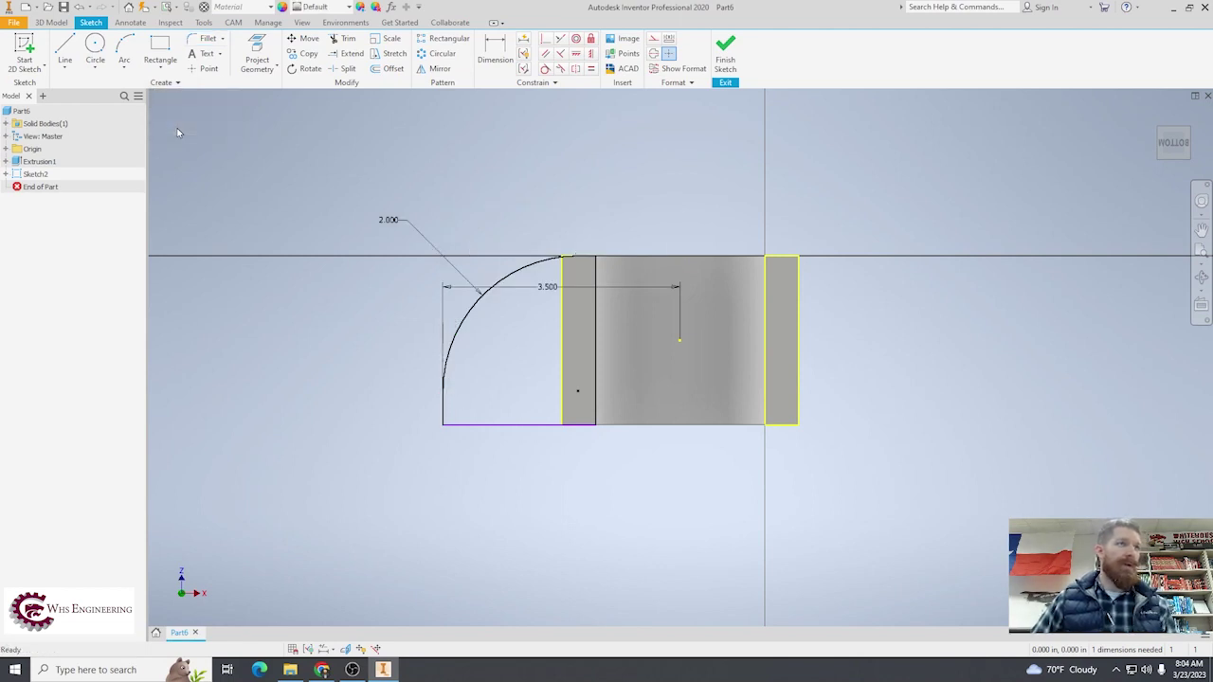
key("ctrl+z")
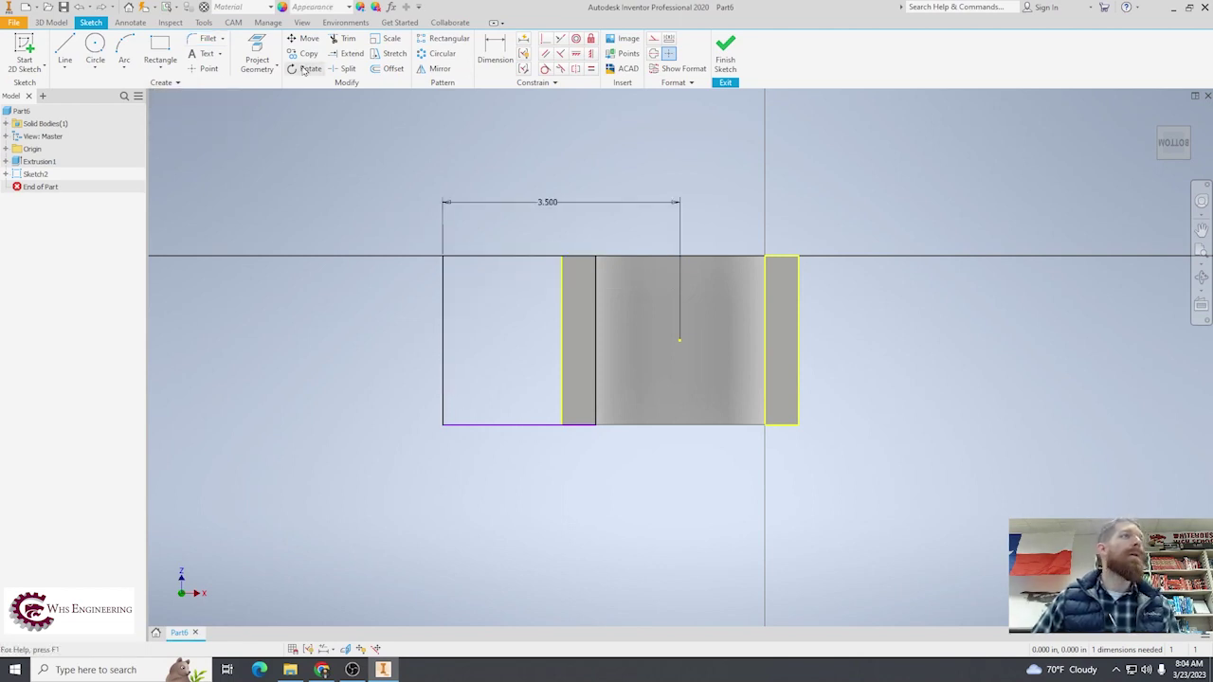
left_click(206, 38)
type("1")
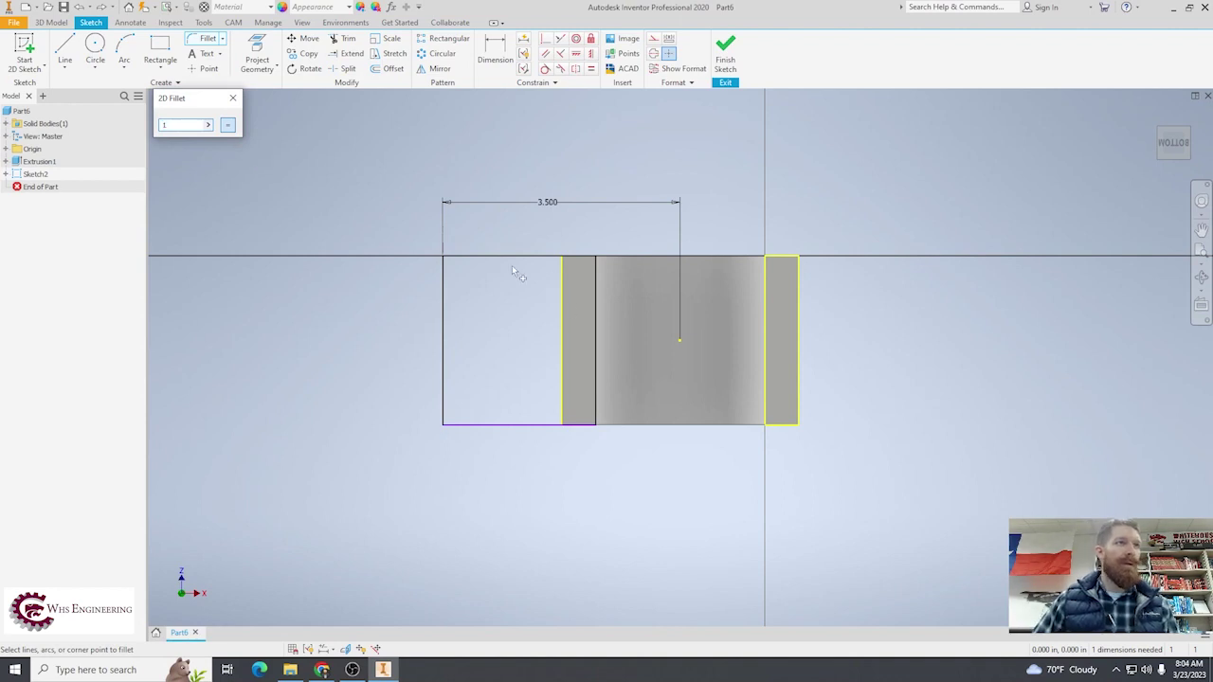
left_click(503, 257)
left_click(445, 310)
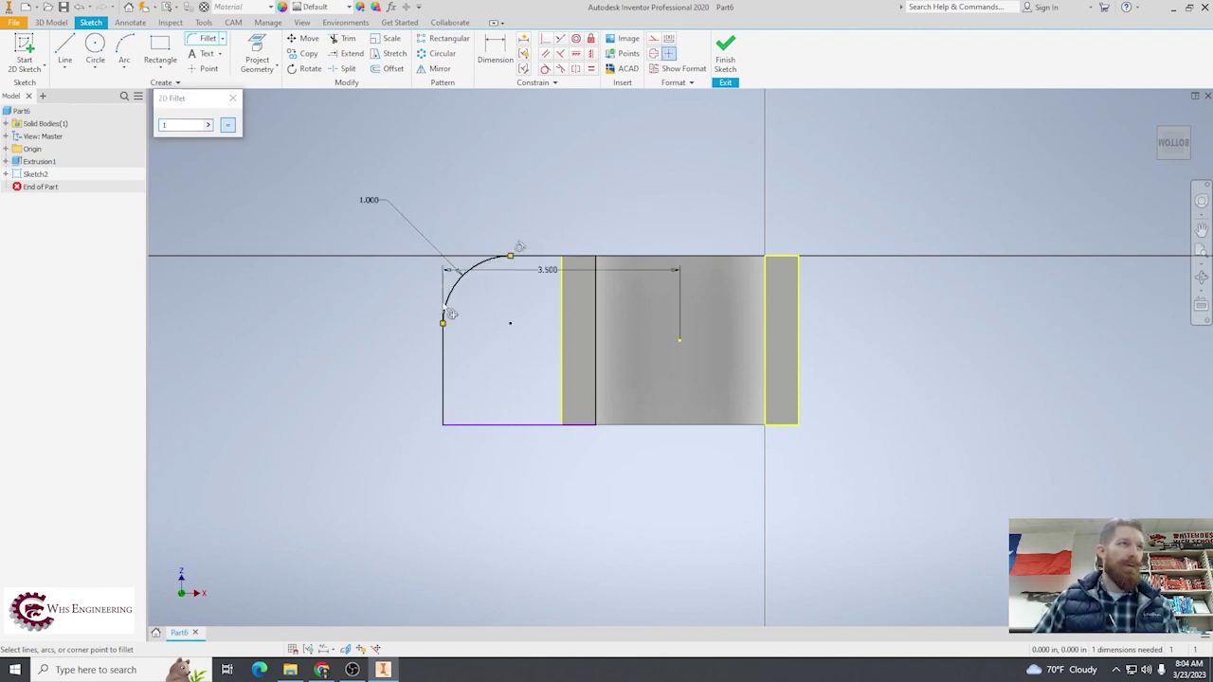
left_click(494, 424)
left_click(444, 379)
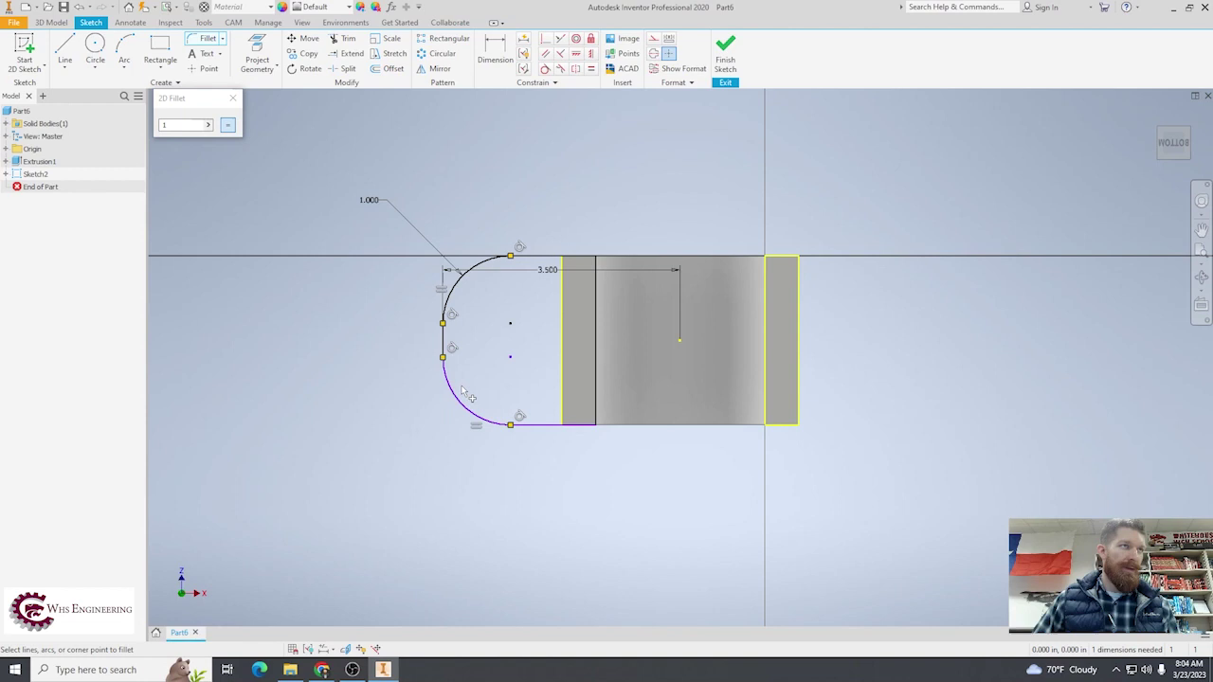
key("Escape")
key("ctrl+z")
key("ctrl+z")
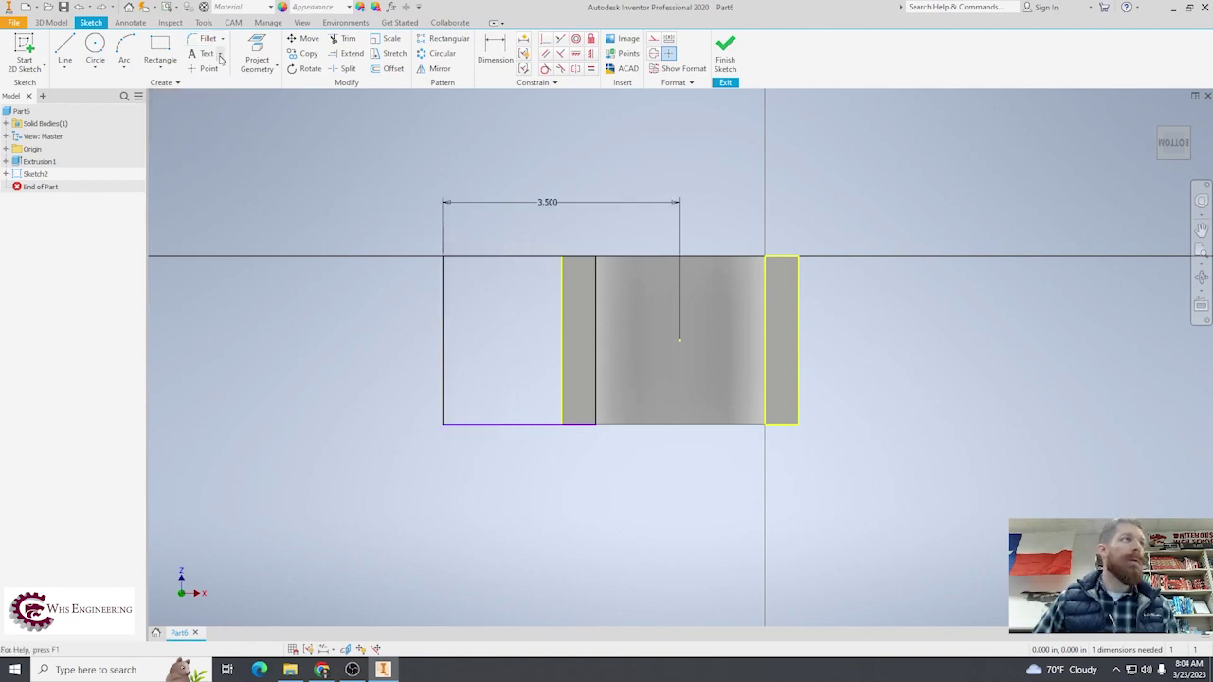
- Undo the old rectangle and redraw a two-point rectangle off the slot edge
key("ctrl+z")
key("ctrl+z")
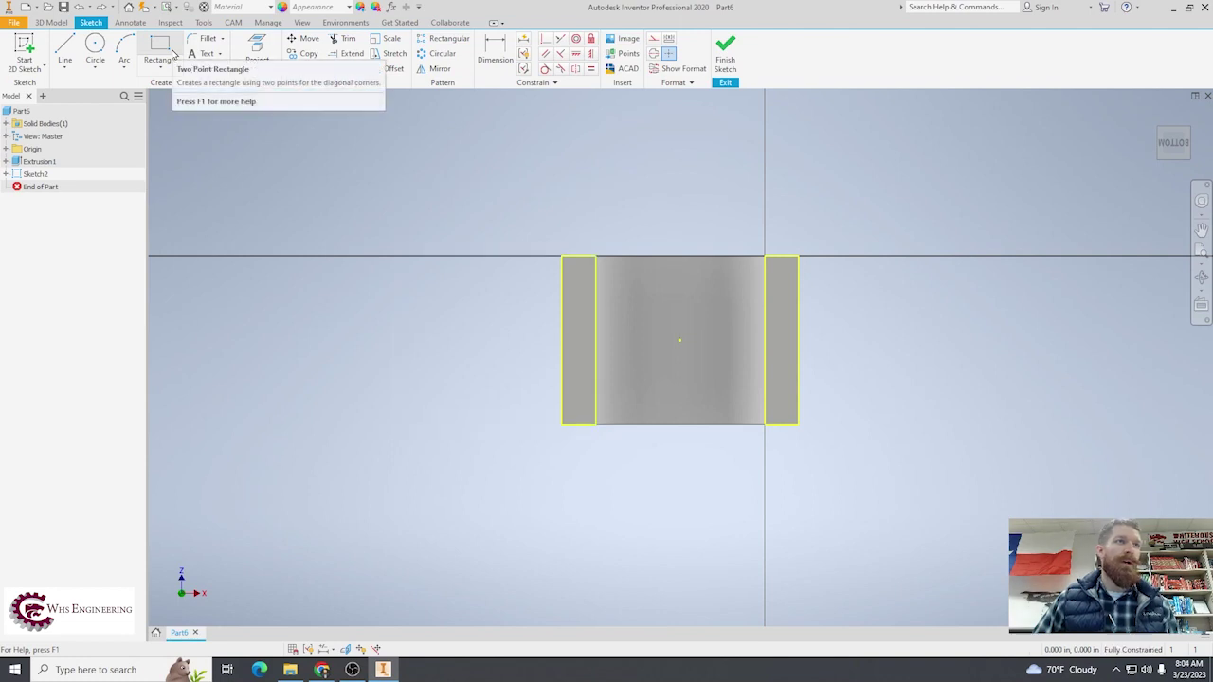
left_click(158, 47)
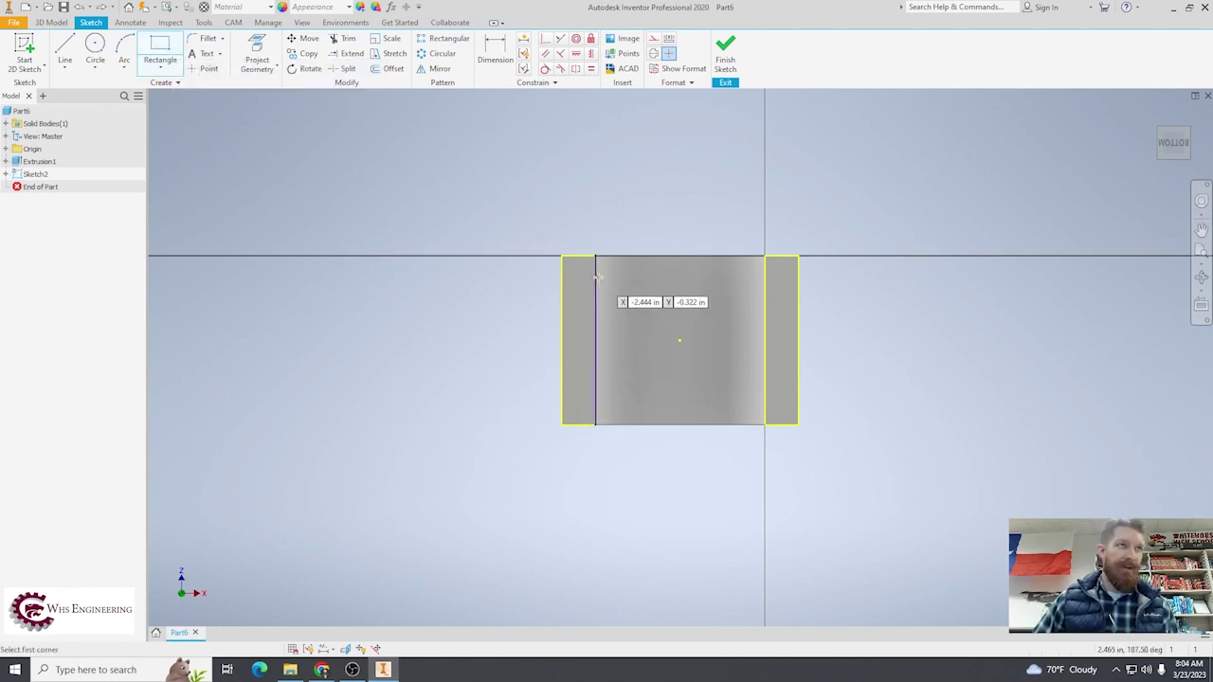
left_click(595, 276)
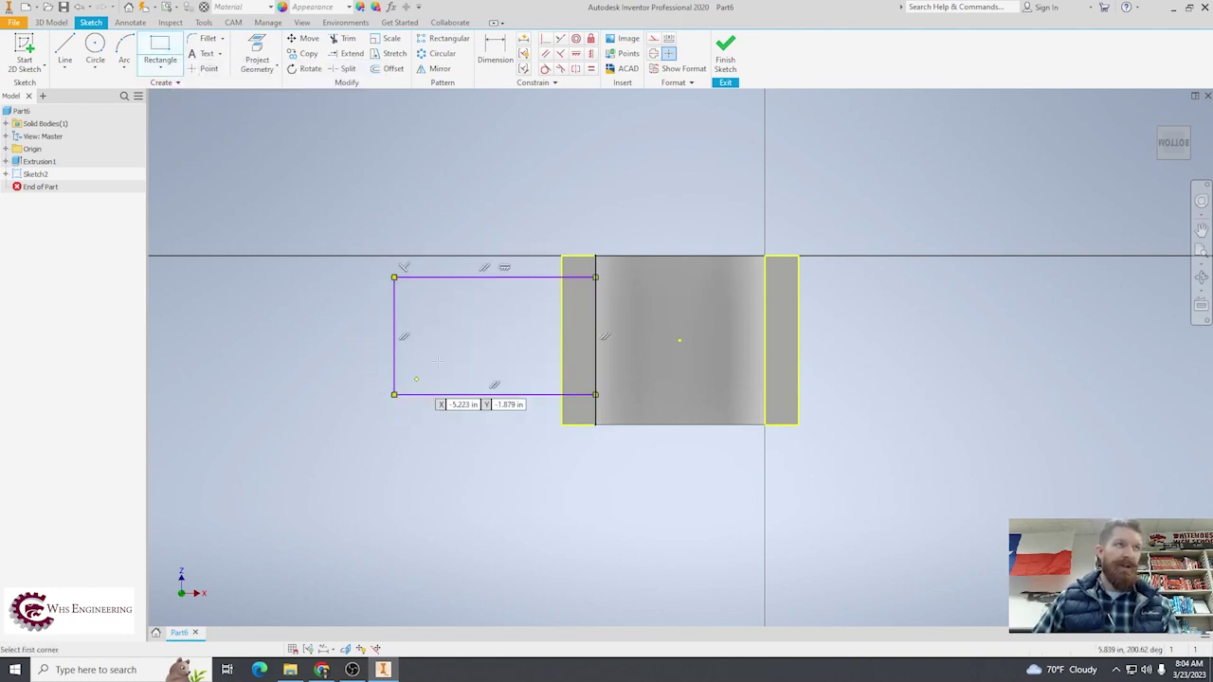
left_click(394, 394)
- Dimension the rectangle 3.500 (2.5+1) from the slot centre and 2.000 tall
key("d")
left_click(394, 328)
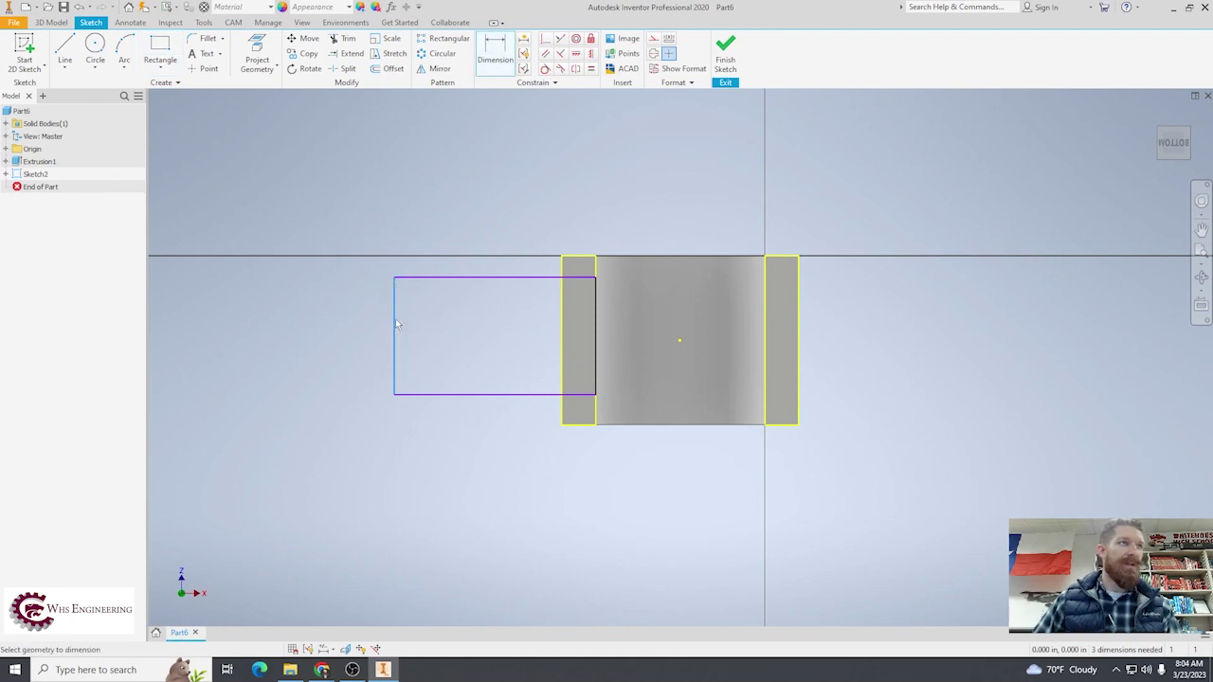
left_click(679, 340)
left_click(593, 219)
type("2.5+")
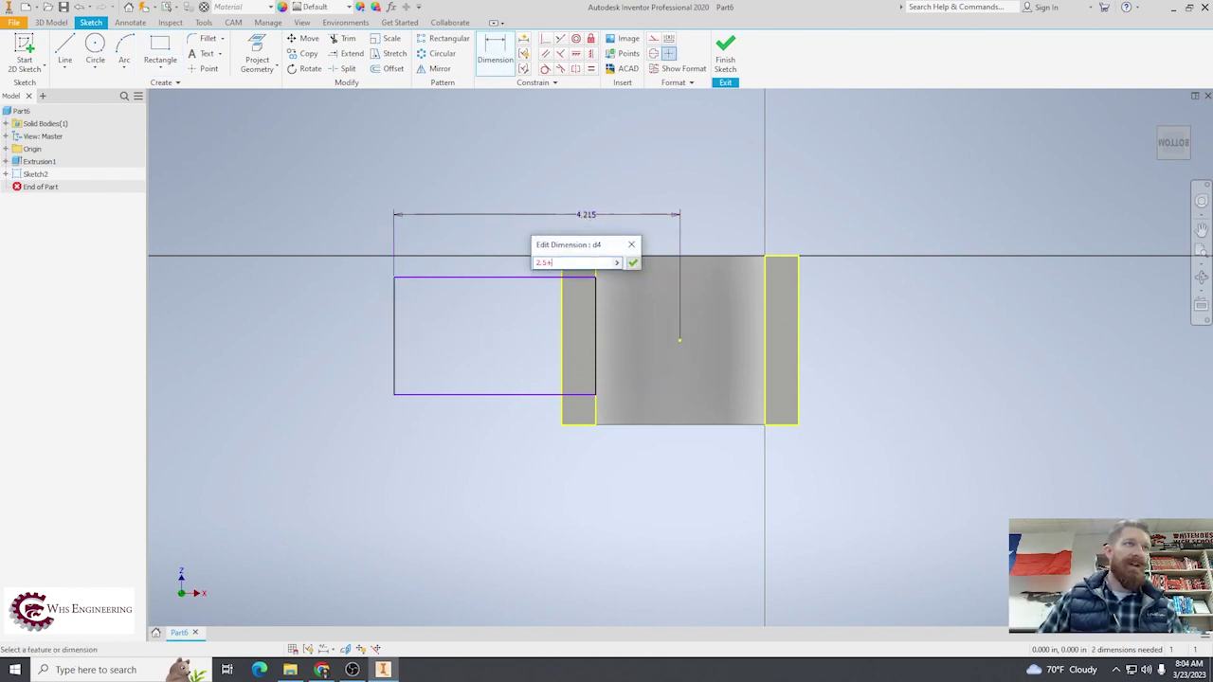
type("1")
key("Return")
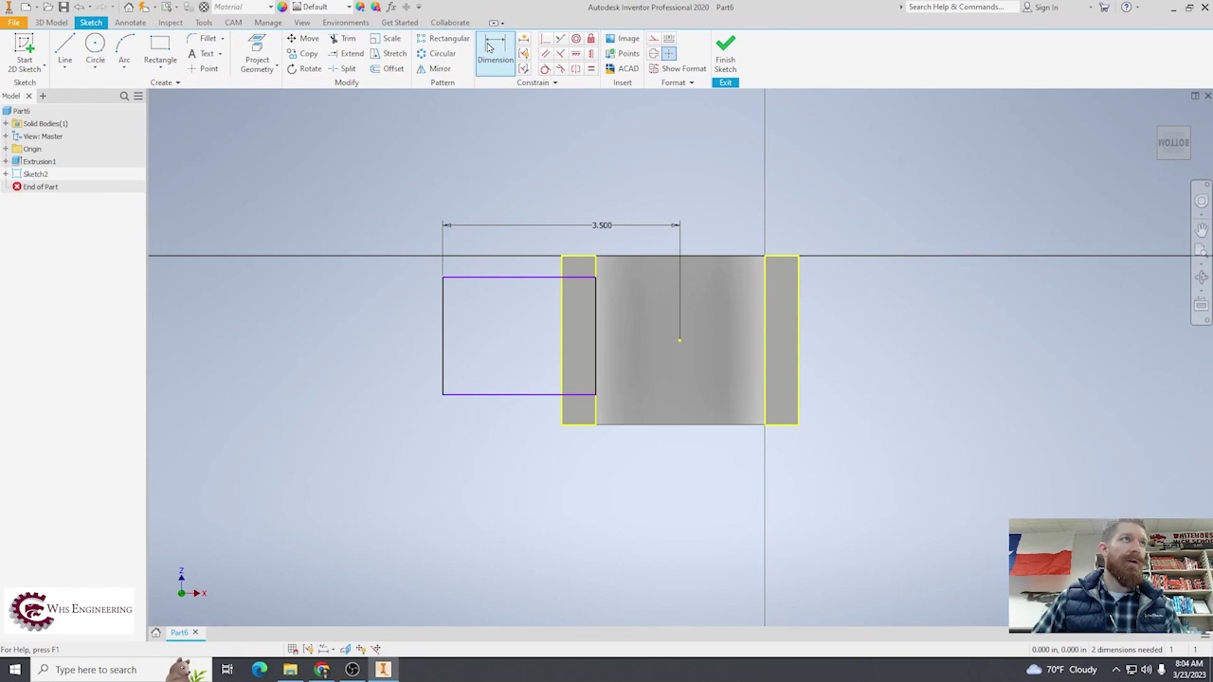
left_click(442, 308)
left_click(372, 313)
type("2")
key("Return")
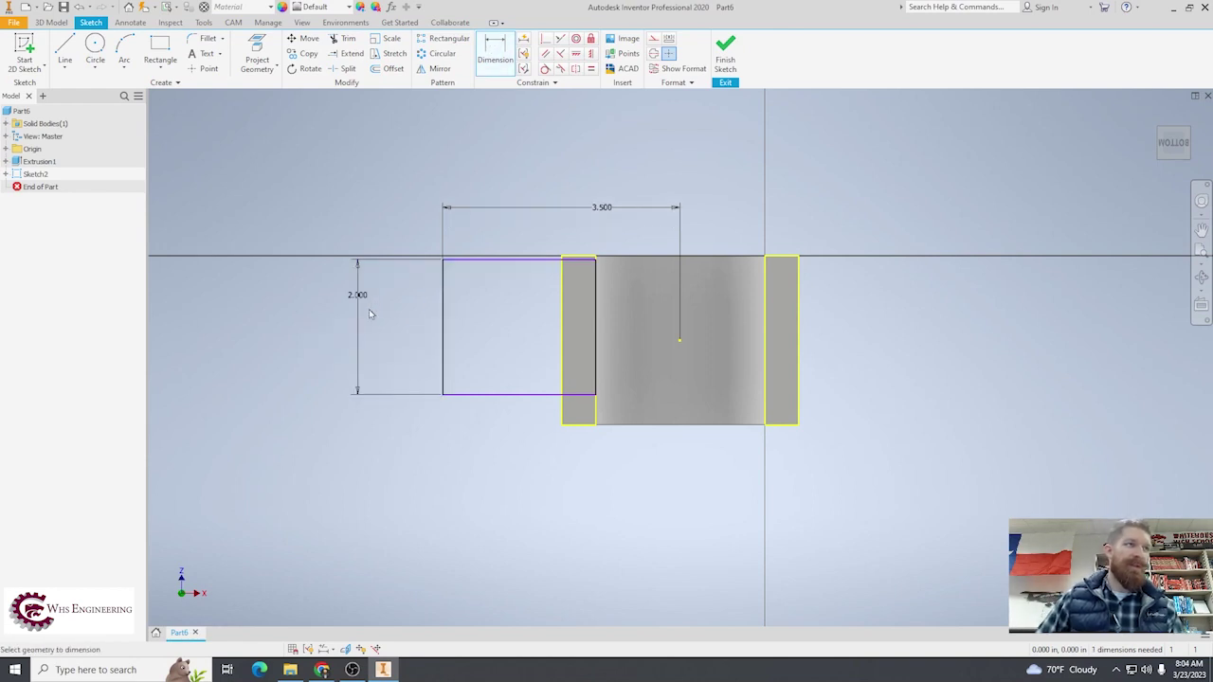
- Set a .250 gap between the rectangle's bottom edge and the part's bottom line
left_click(445, 327)
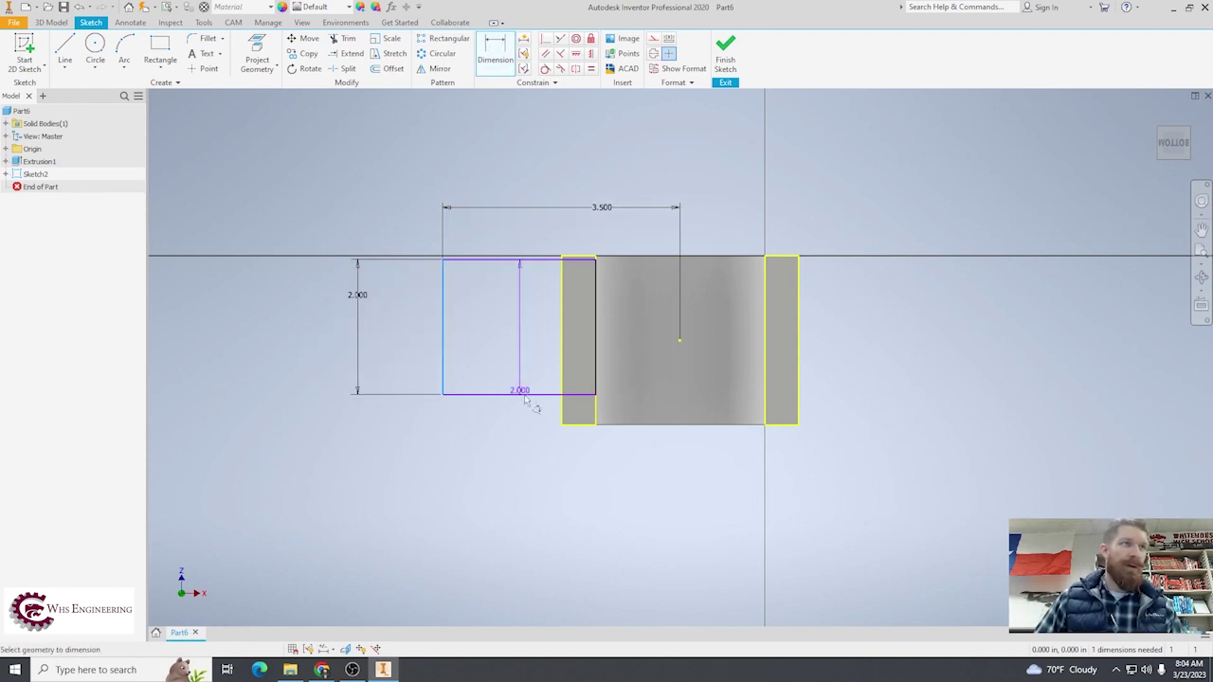
left_click(577, 425)
key("Escape")
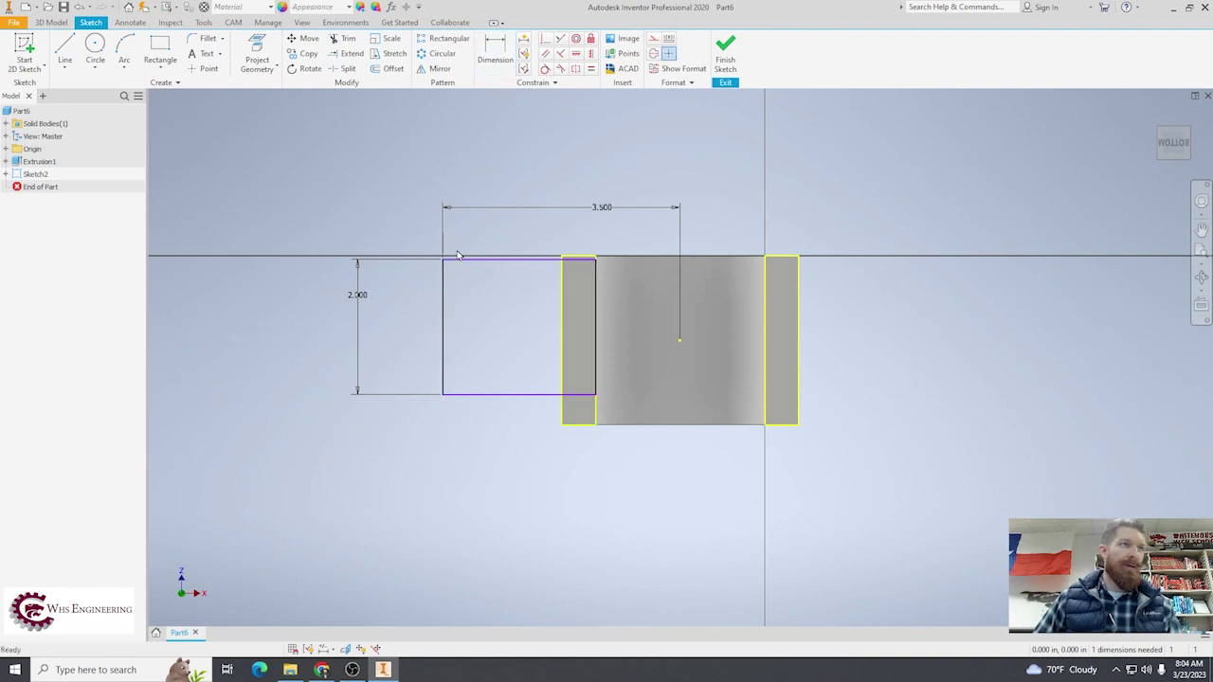
left_click(495, 52)
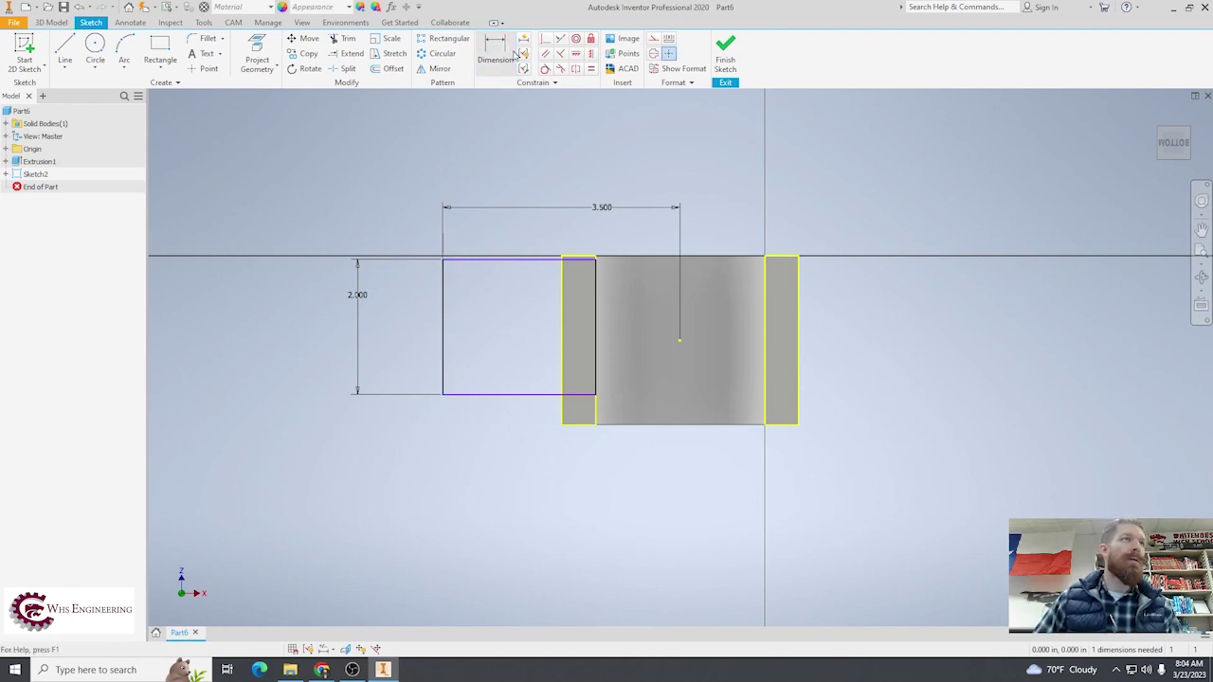
left_click(522, 396)
left_click(577, 425)
left_click(581, 413)
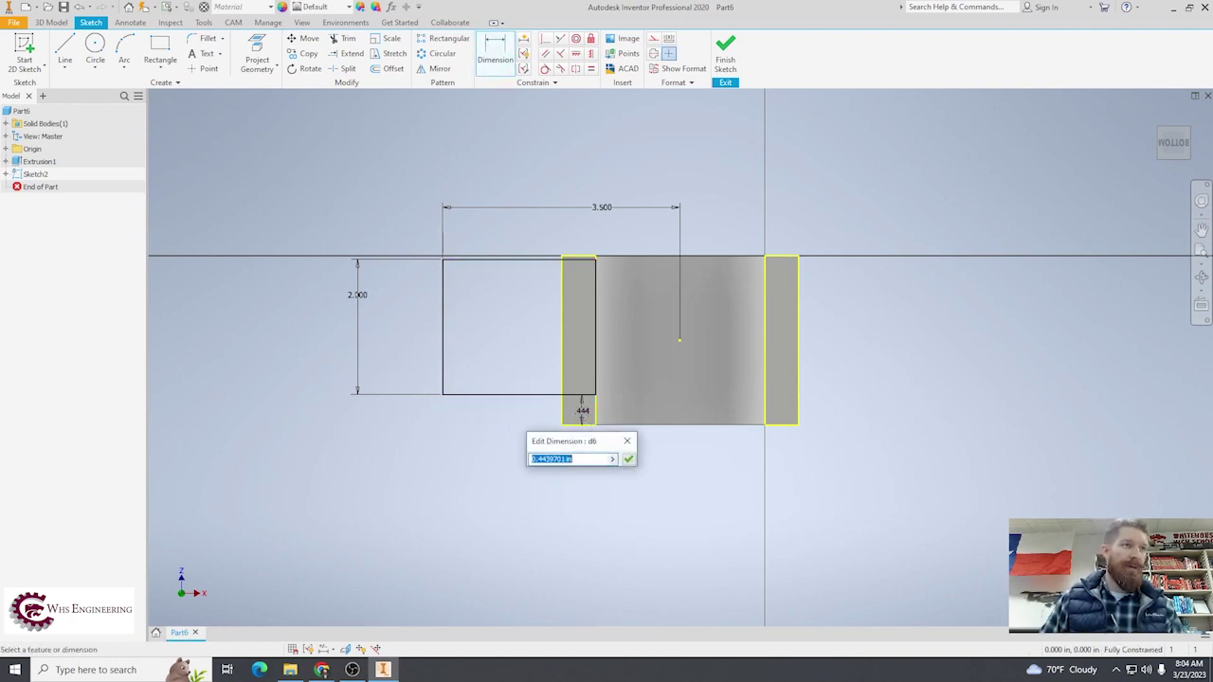
type(".25")
key("Return")
key("Escape")
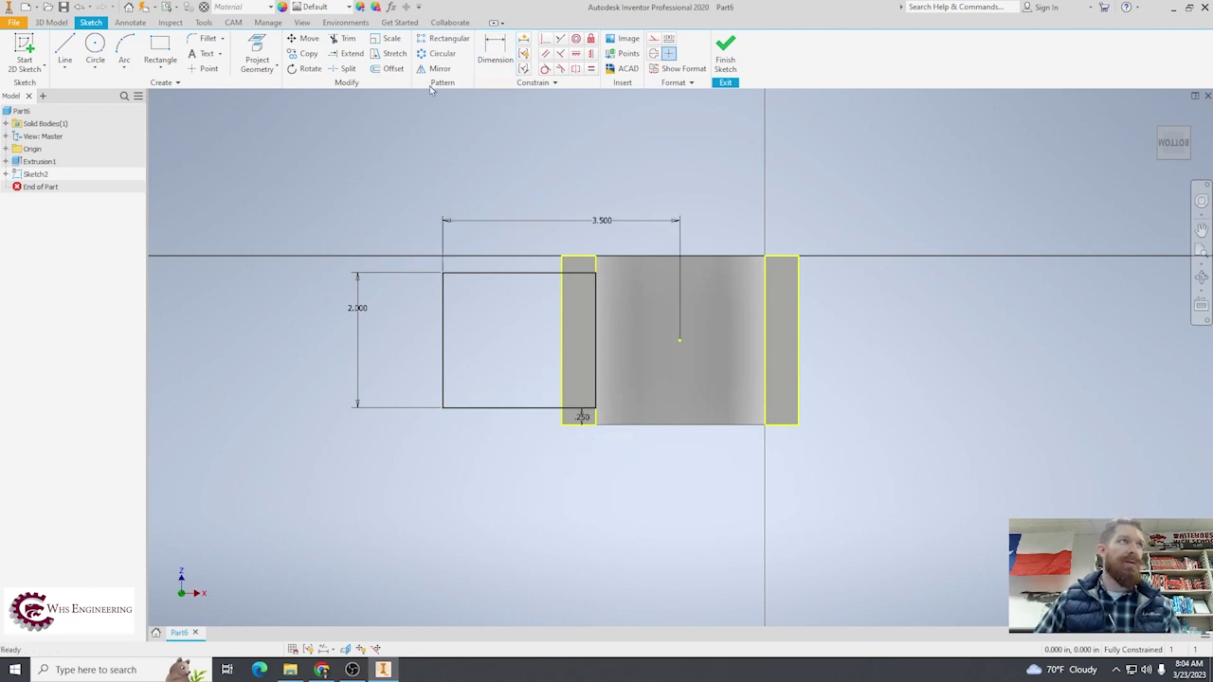
- Round the rectangle's two left corners with 1.000 radius into a semicircular end
left_click(205, 37)
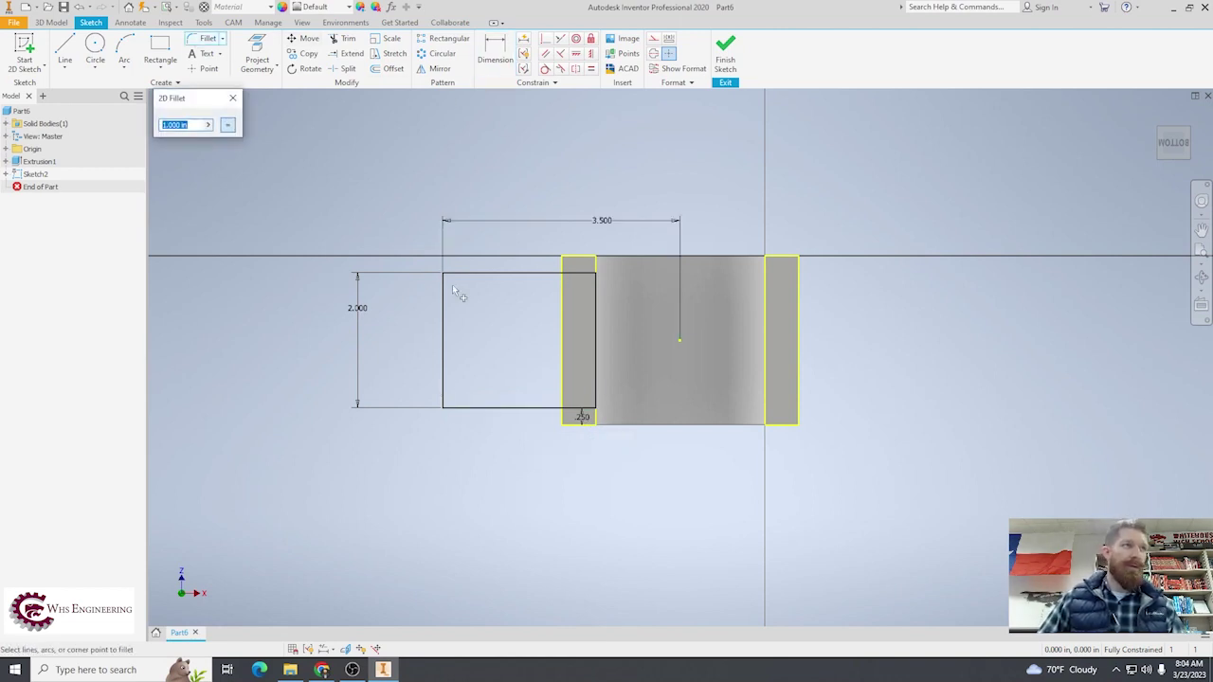
left_click(472, 275)
left_click(443, 365)
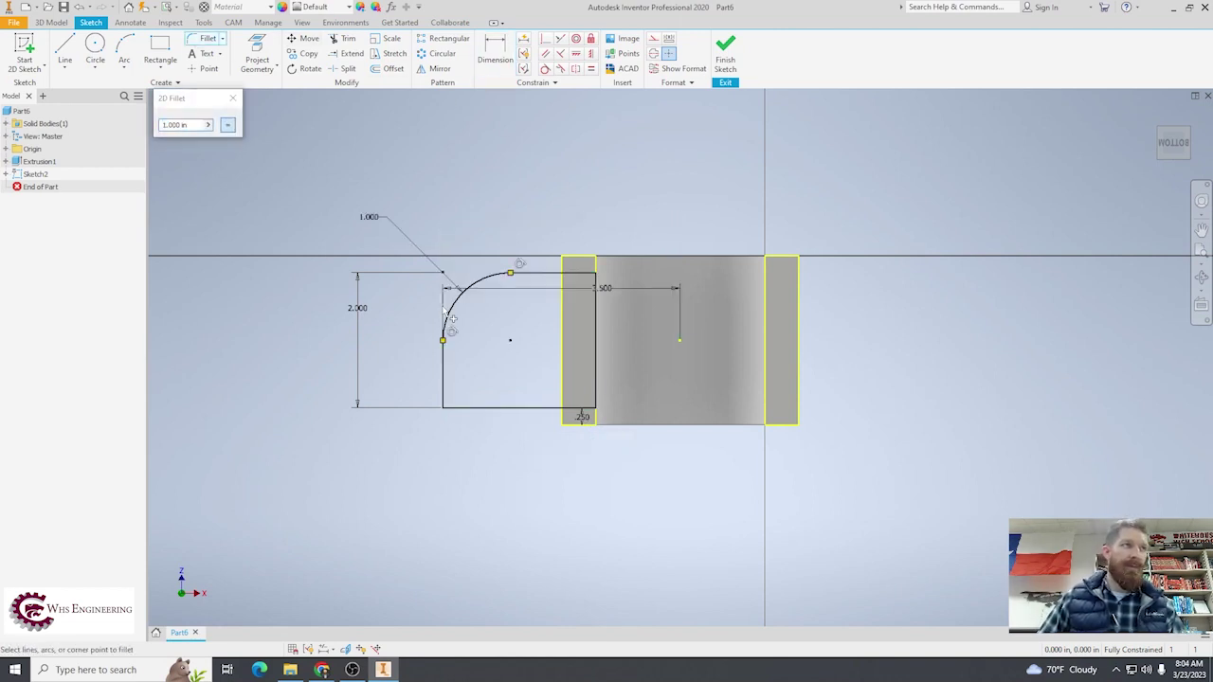
left_click(475, 408)
key("Escape")
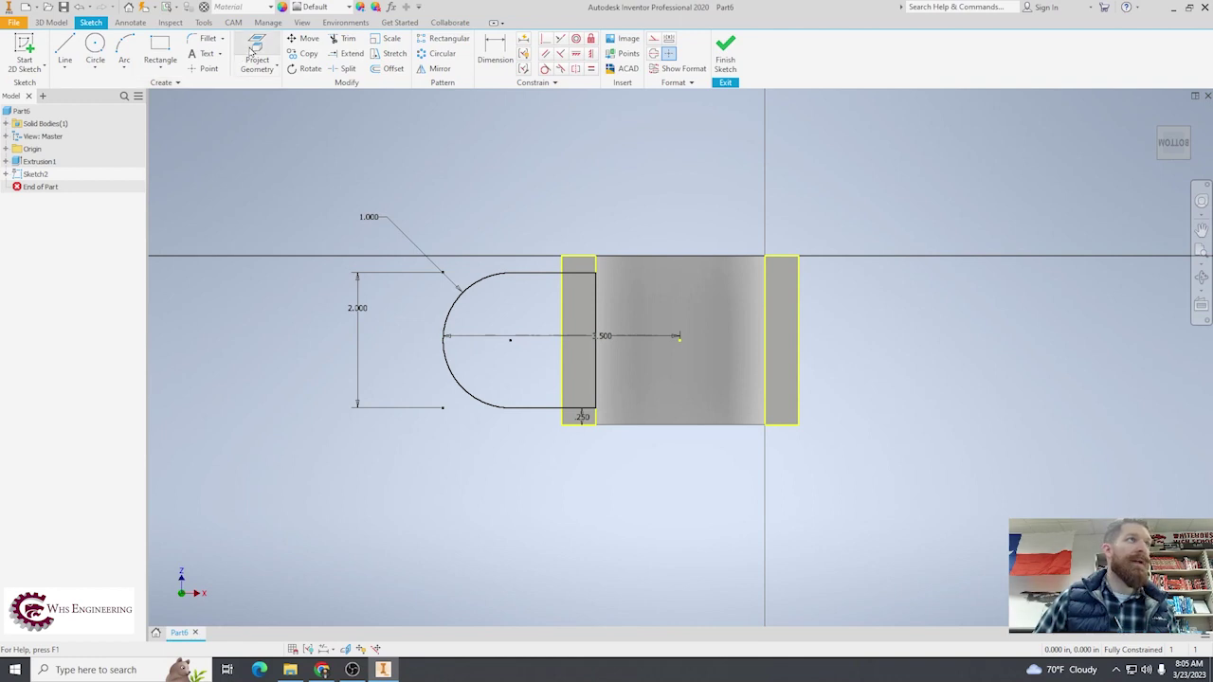
- Draw a 0.500 diameter circle centred on the arc's centre point
left_click(95, 45)
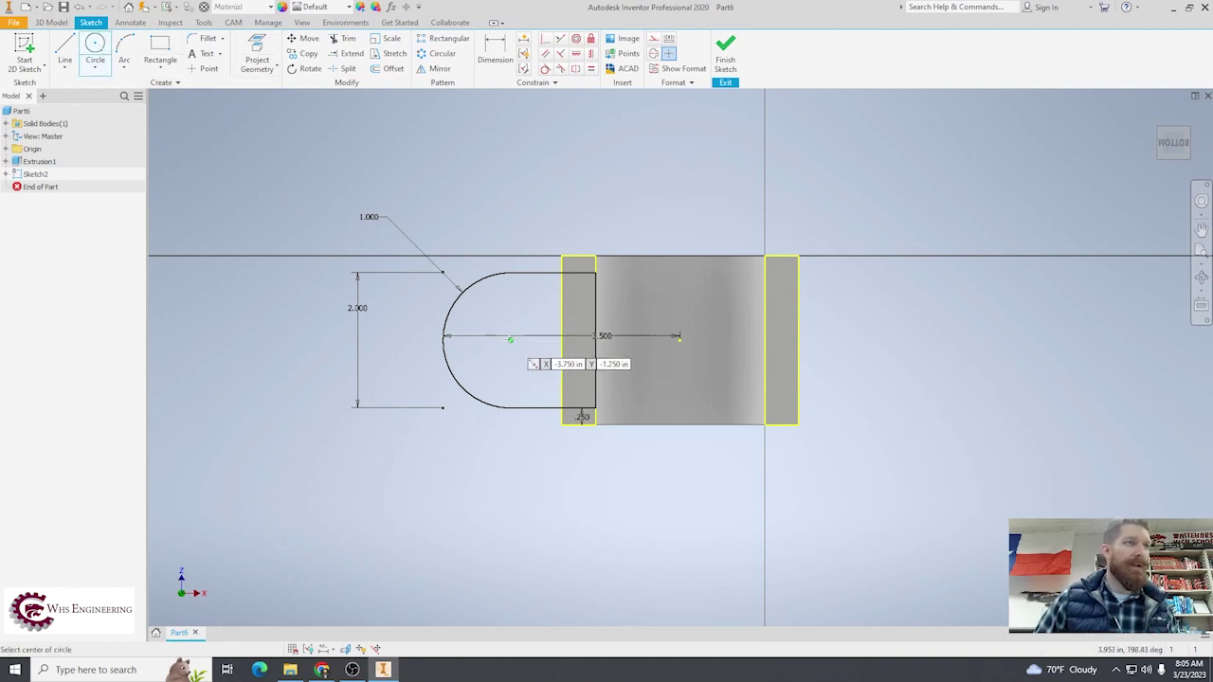
left_click(510, 339)
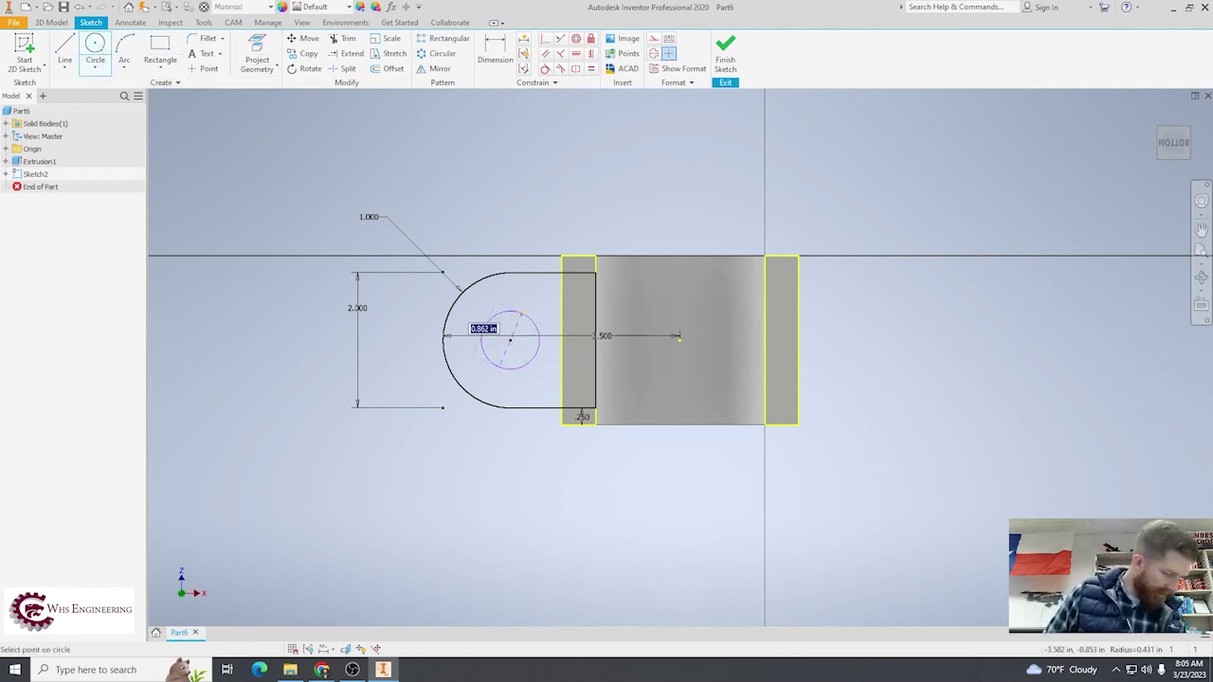
type(".5")
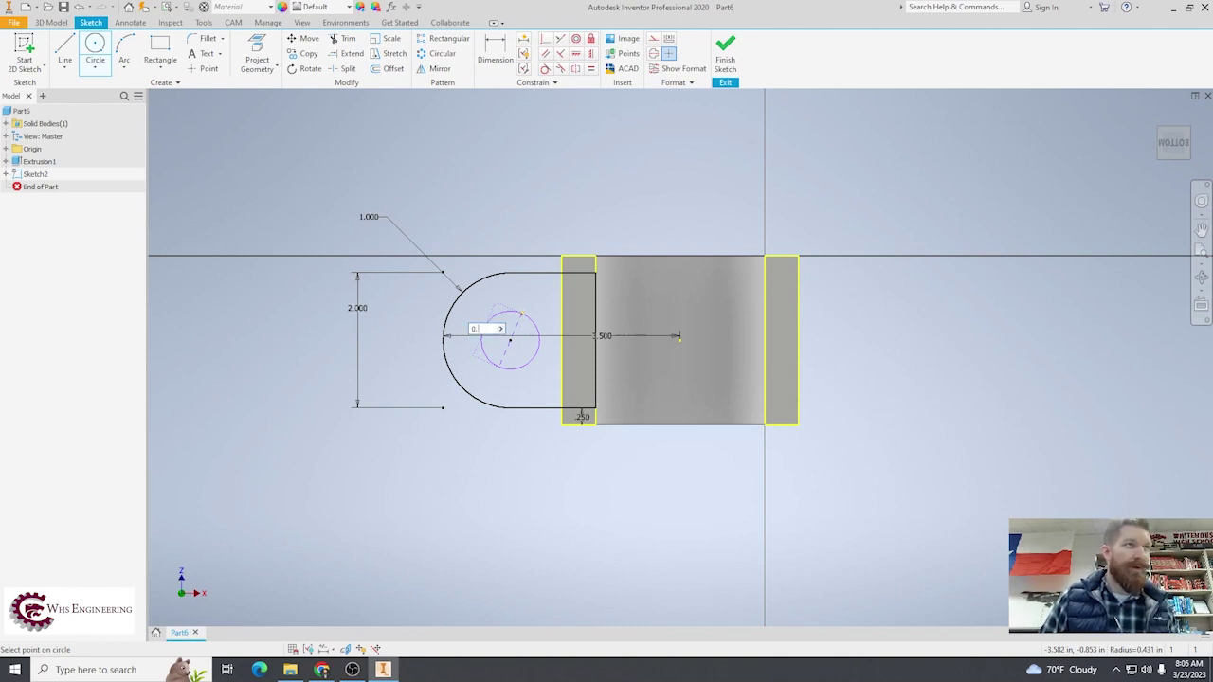
key("Return")
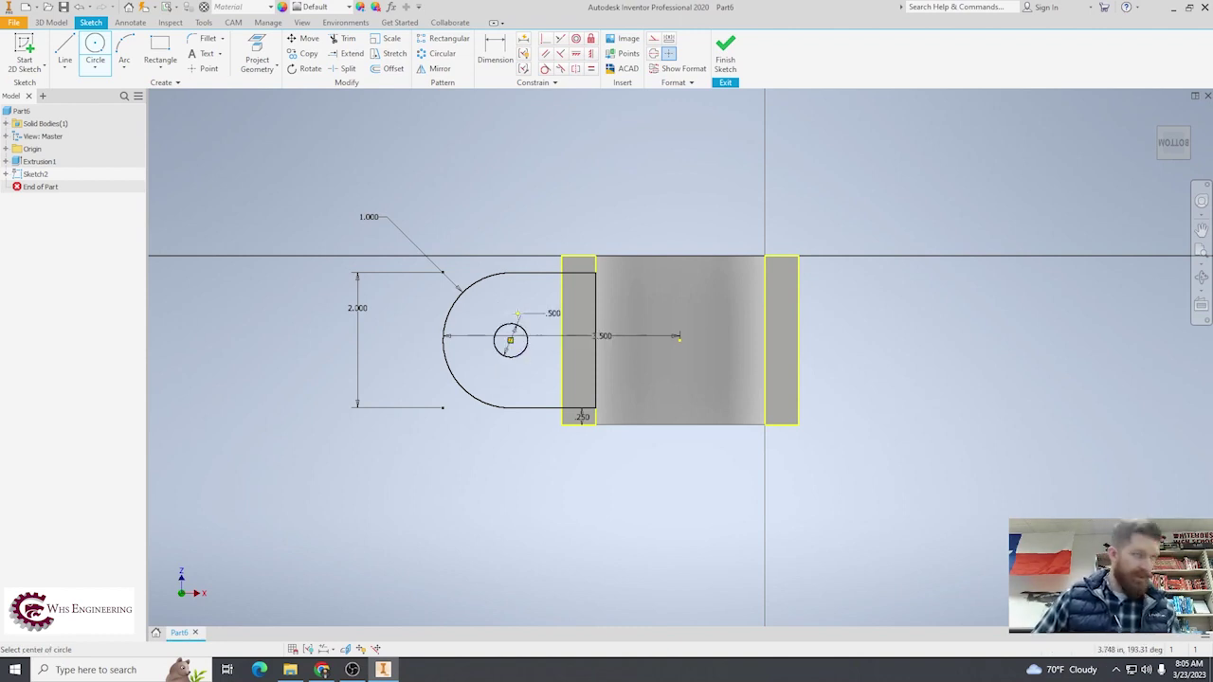
key("Escape")
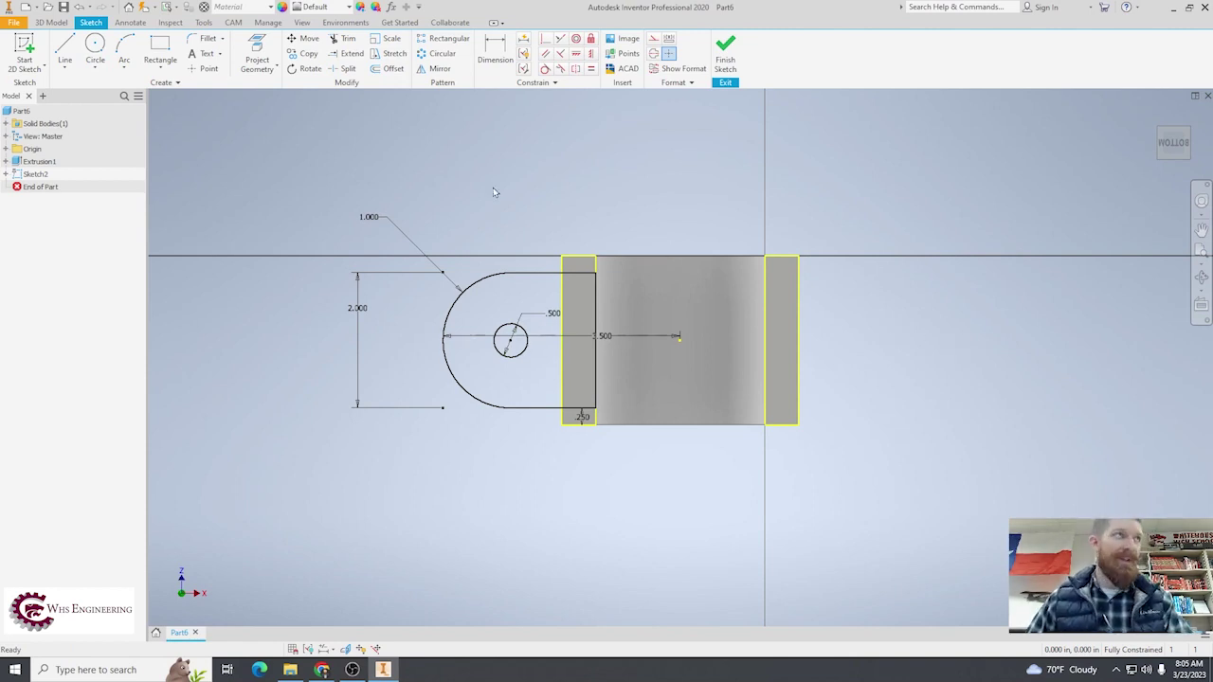
- Draw a vertical line upward from the arch's centre point
left_click(71, 71)
left_click(85, 89)
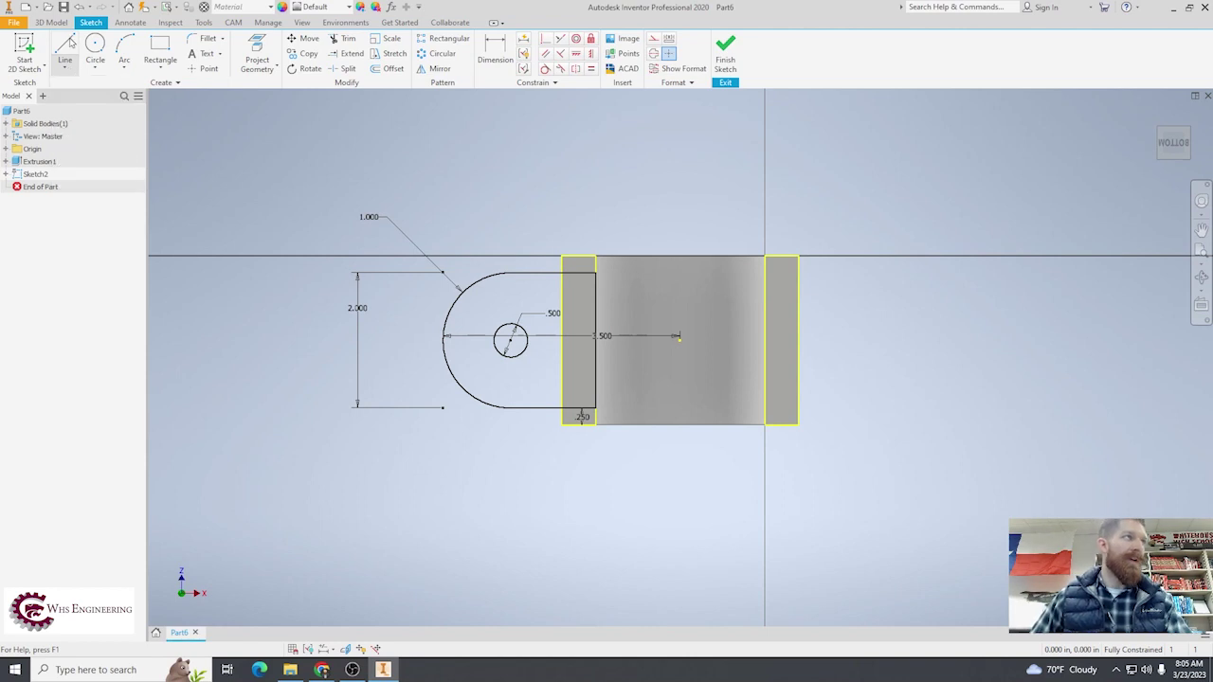
left_click(678, 338)
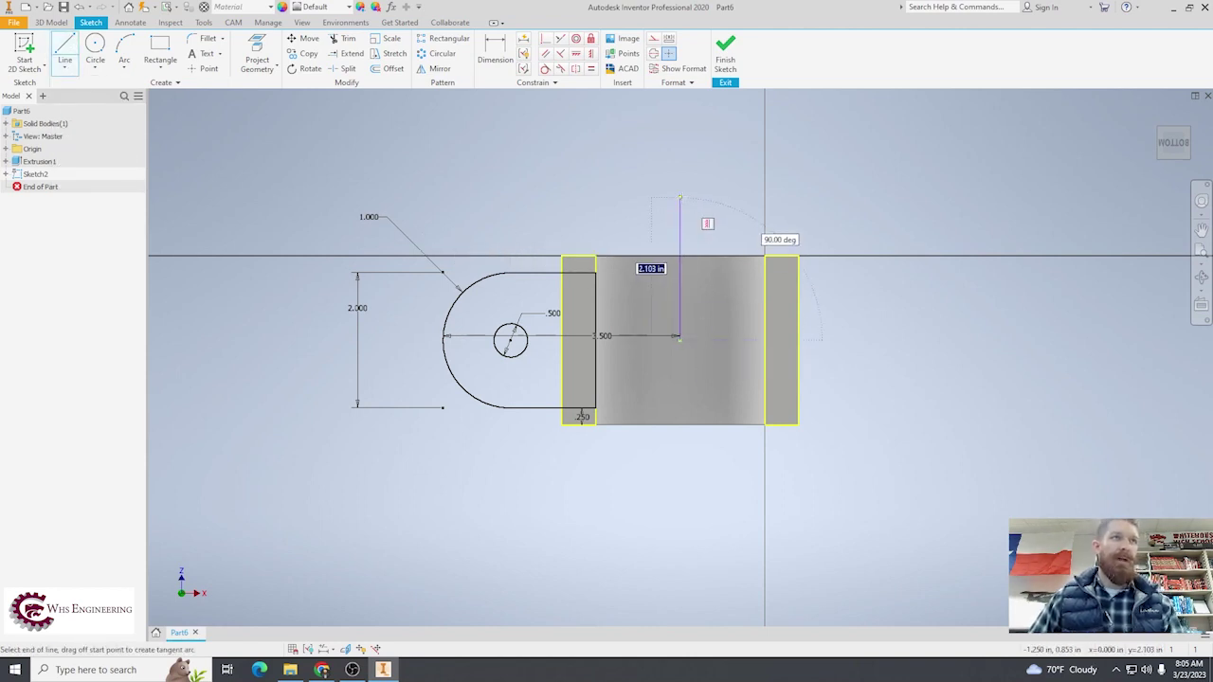
left_click(679, 195)
key("Escape")
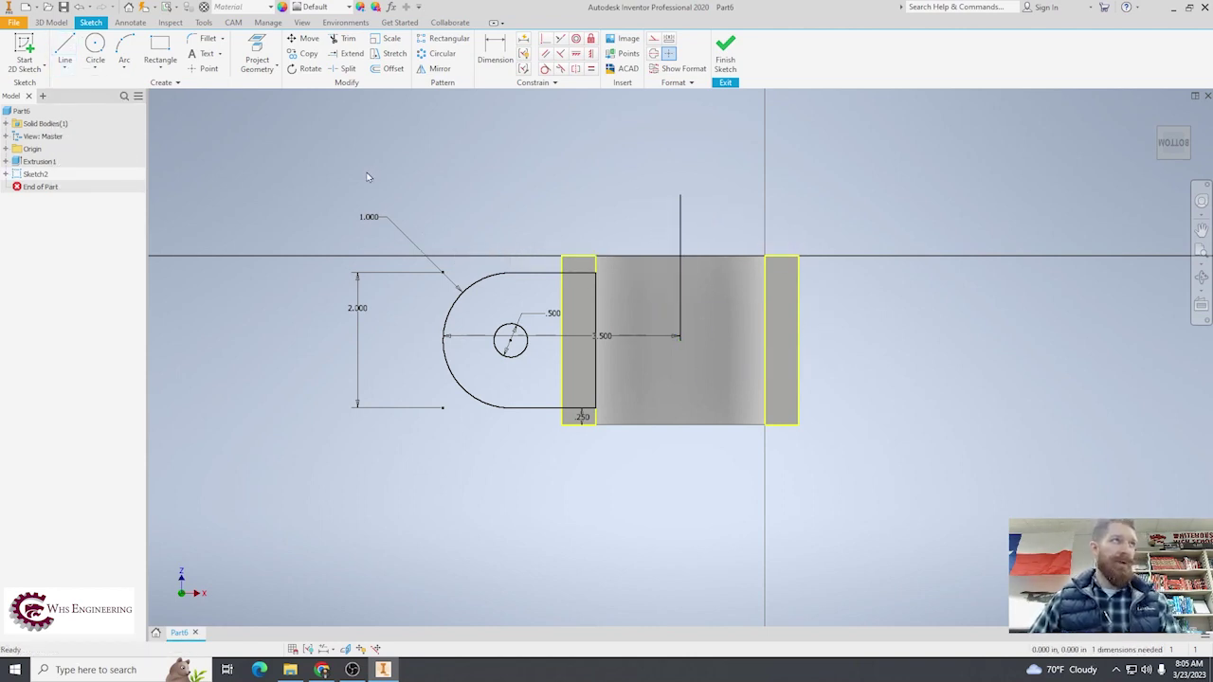
- Mirror the rounded tab and hole across the vertical line, then finish the sketch
left_click_drag(379, 156, 612, 503)
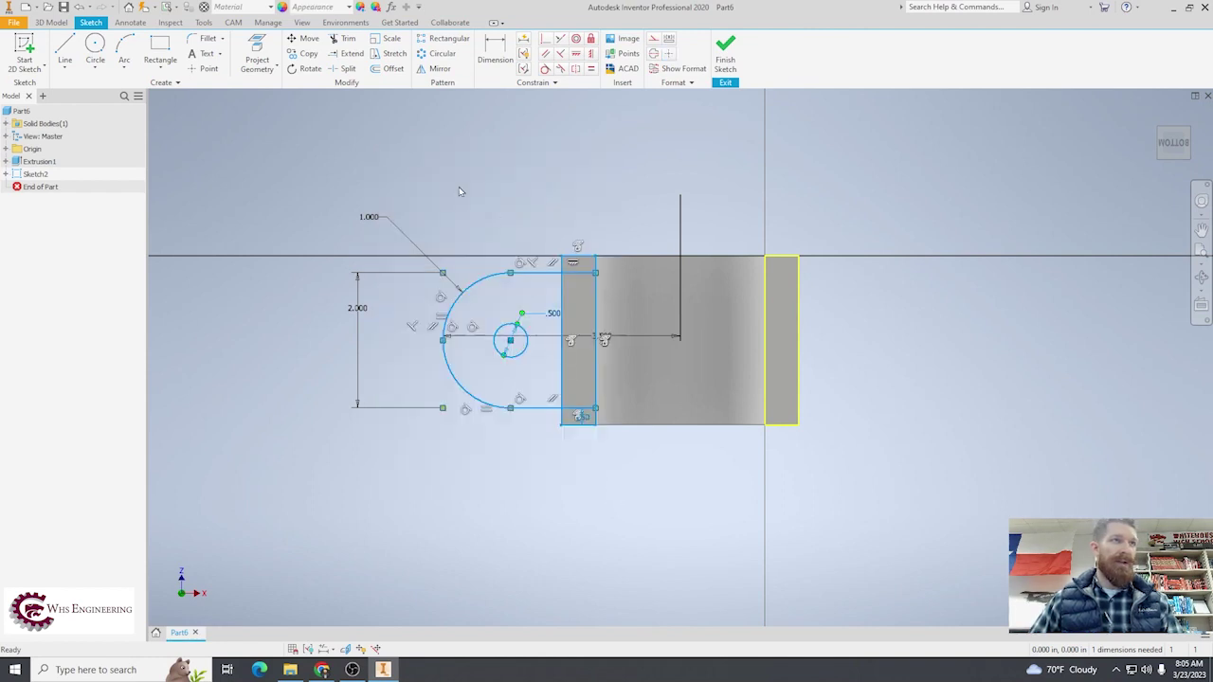
left_click(440, 69)
left_click(229, 123)
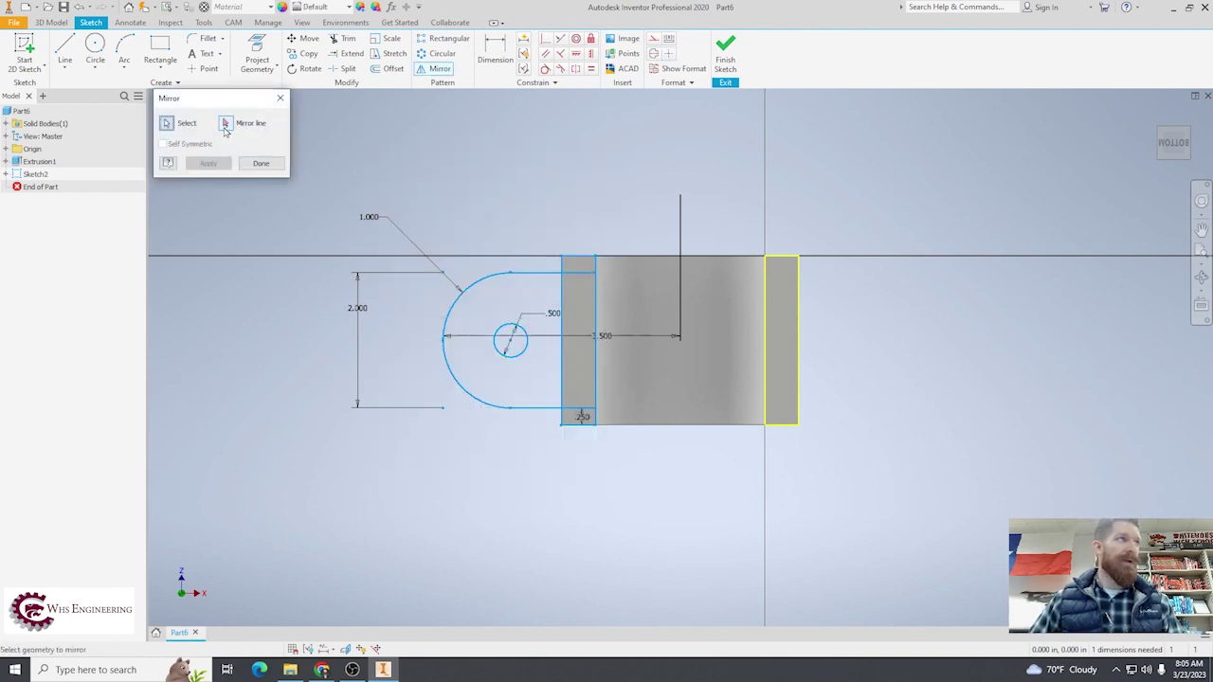
left_click(681, 278)
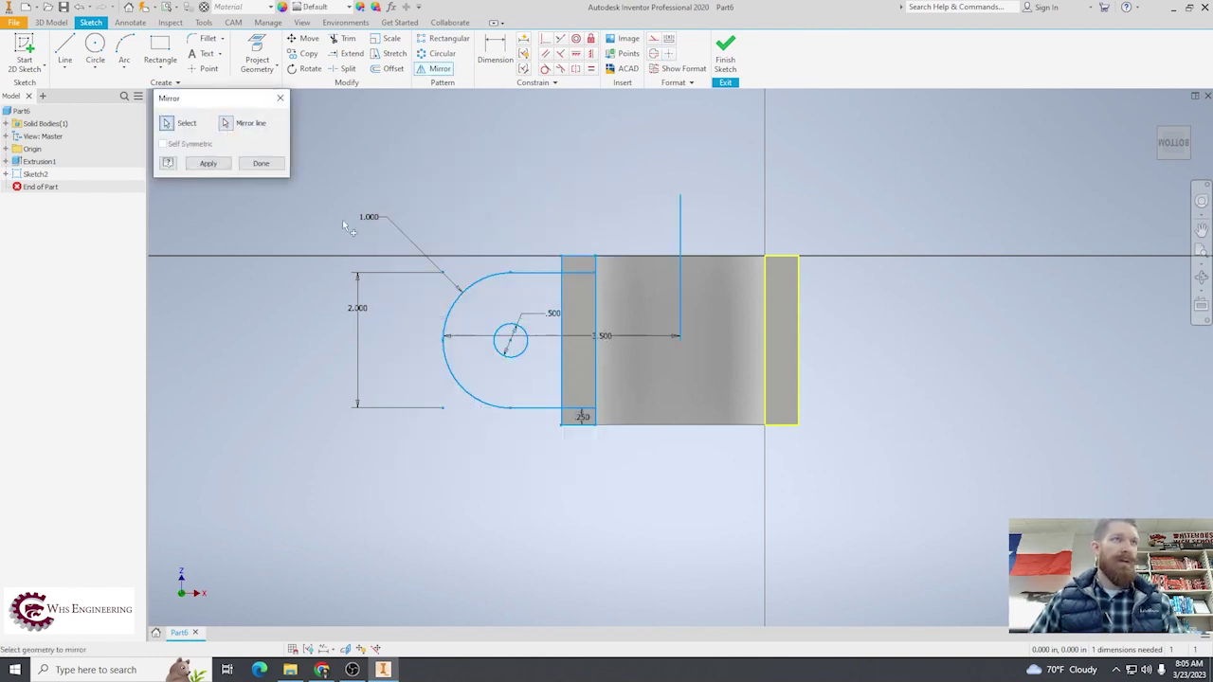
left_click(208, 164)
key("Escape")
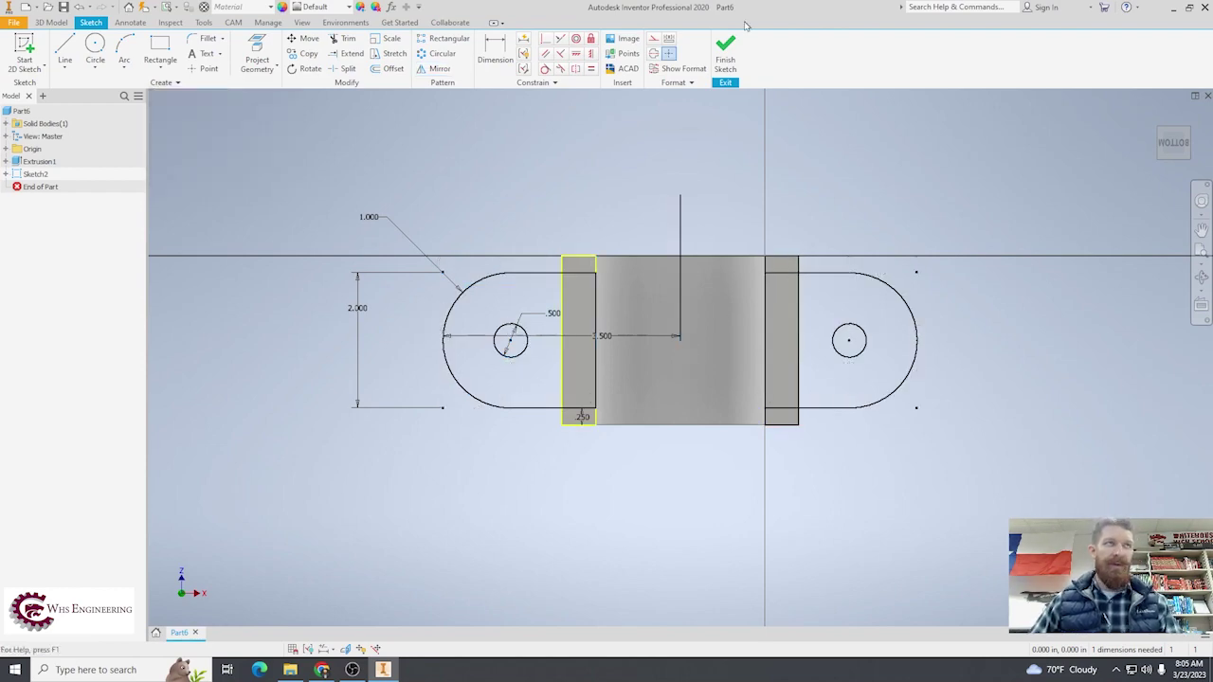
left_click(724, 55)
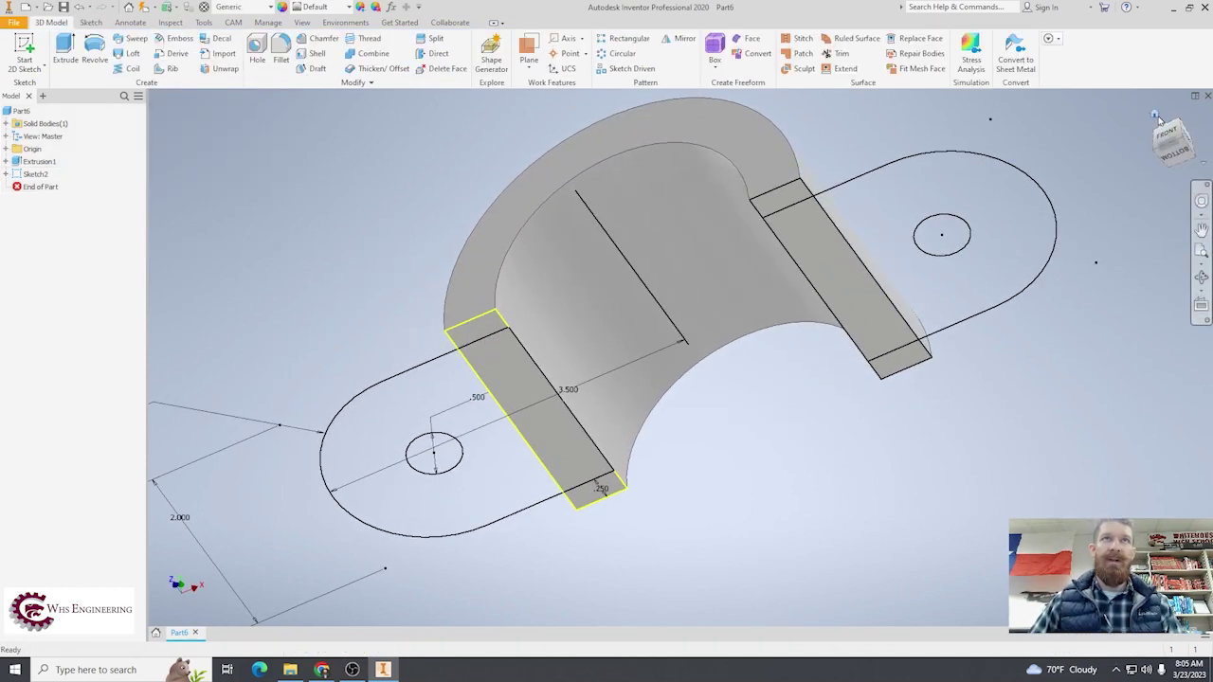
- Start an extrusion and select all four tab profile regions on both sides
left_click_drag(1156, 118, 957, 273)
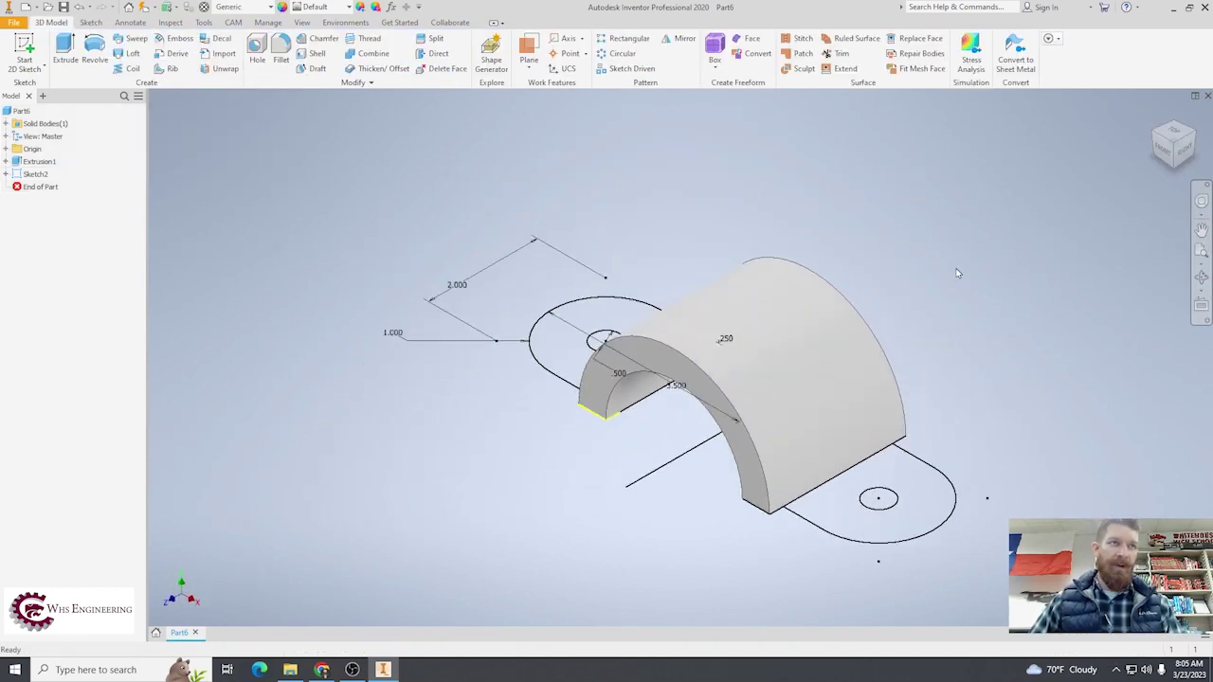
left_click(64, 52)
left_click(564, 353)
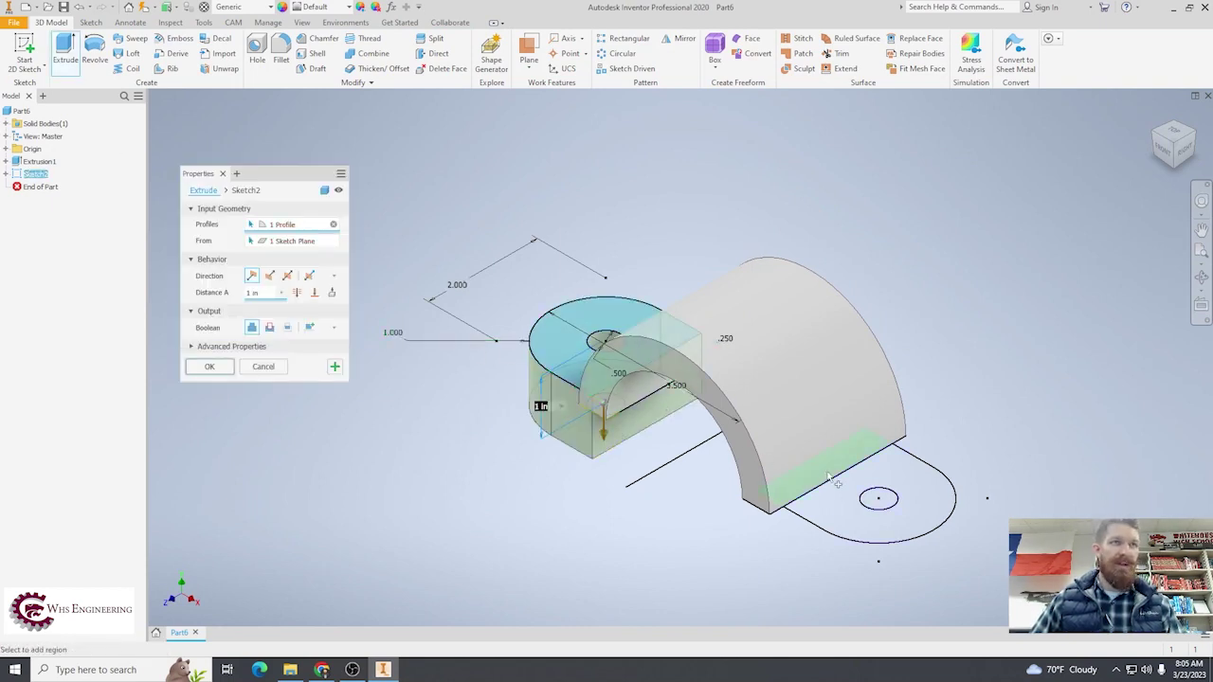
left_click(839, 507)
right_click(1070, 230)
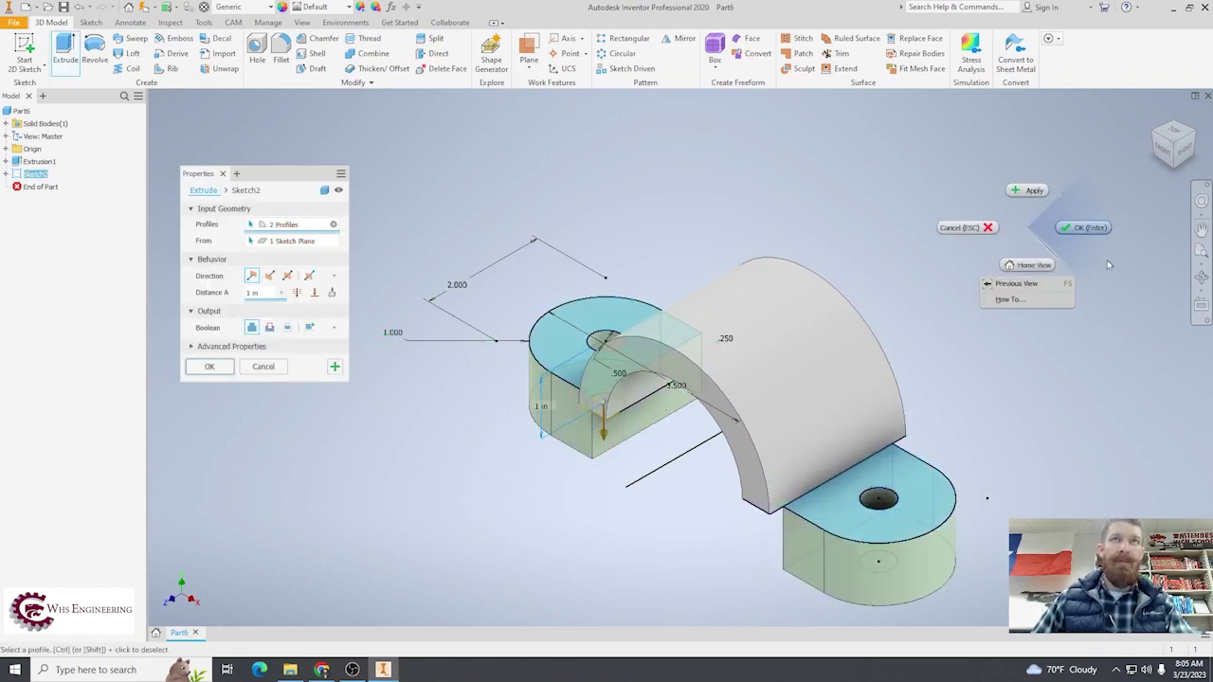
left_click(1175, 152)
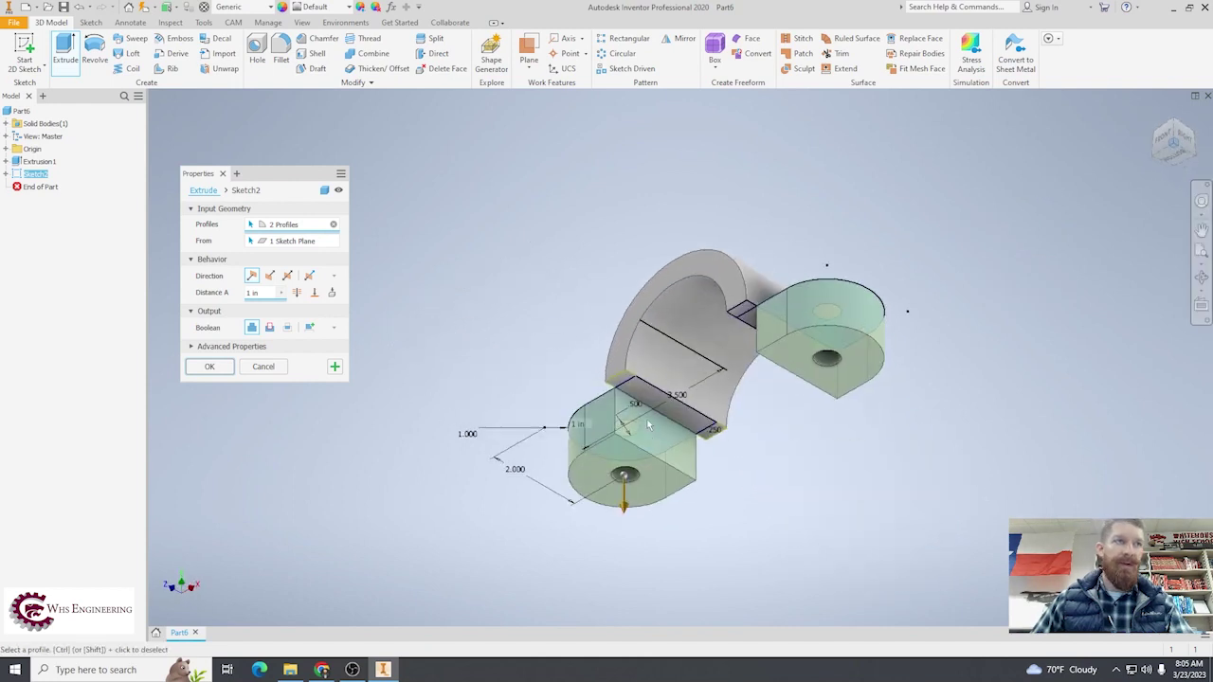
left_click(654, 408)
left_click(580, 417)
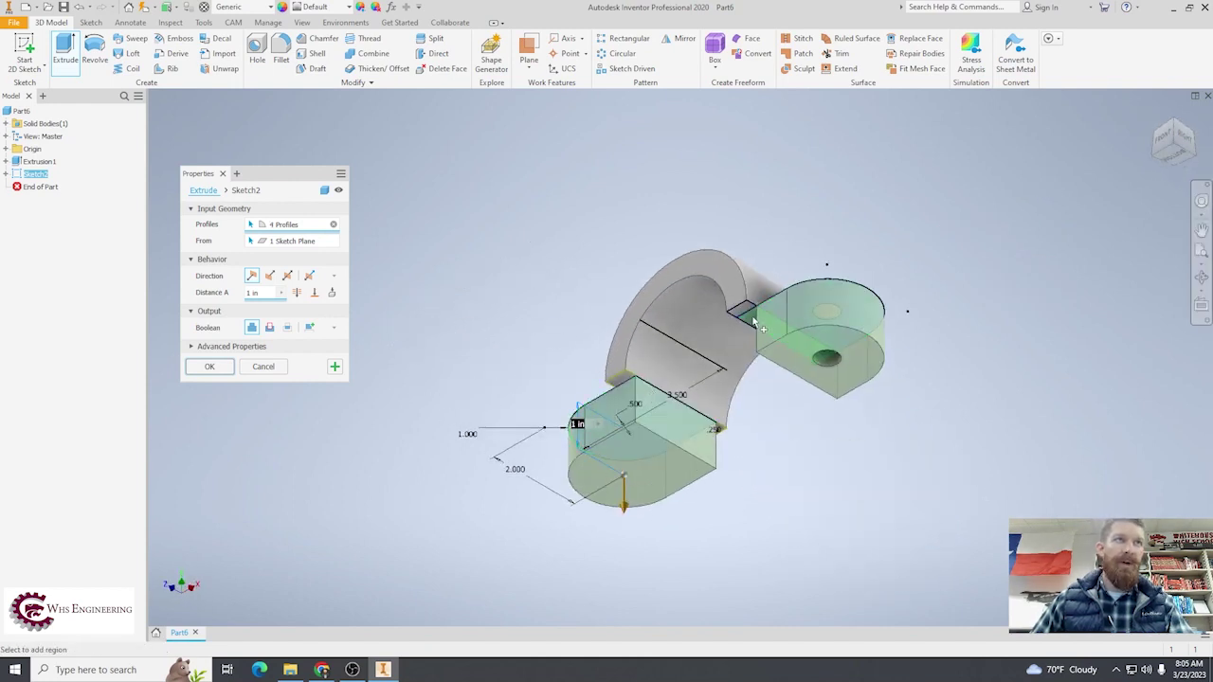
left_click(1176, 147)
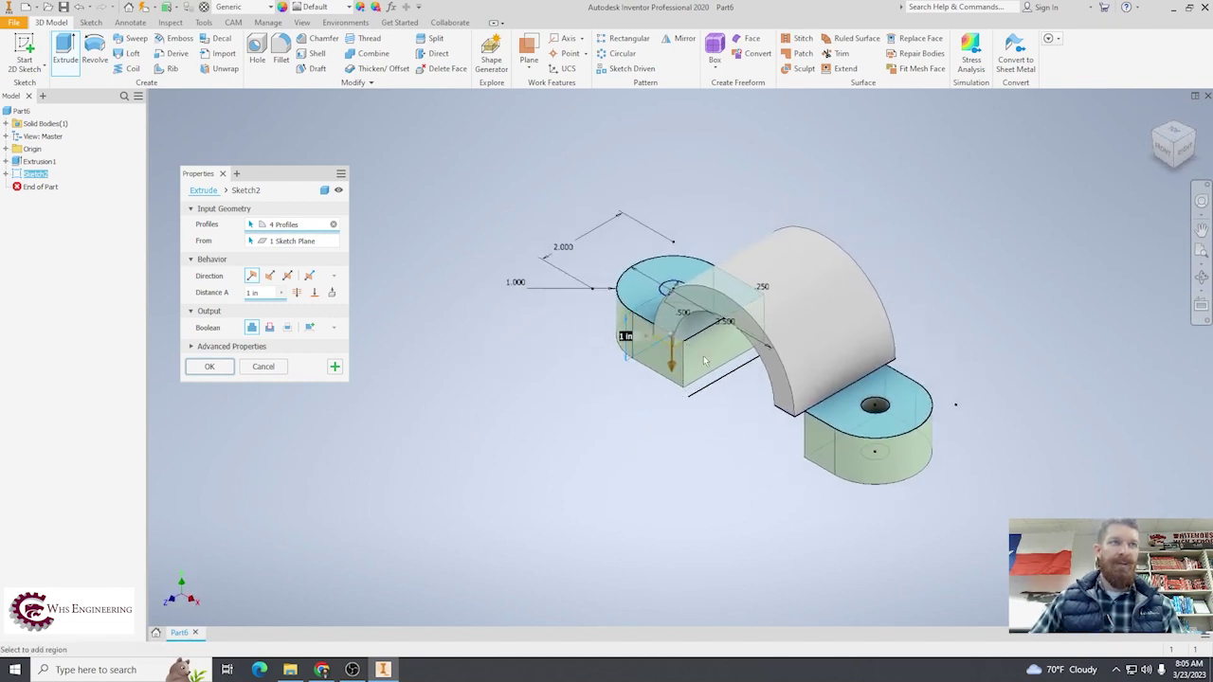
left_click(1163, 150)
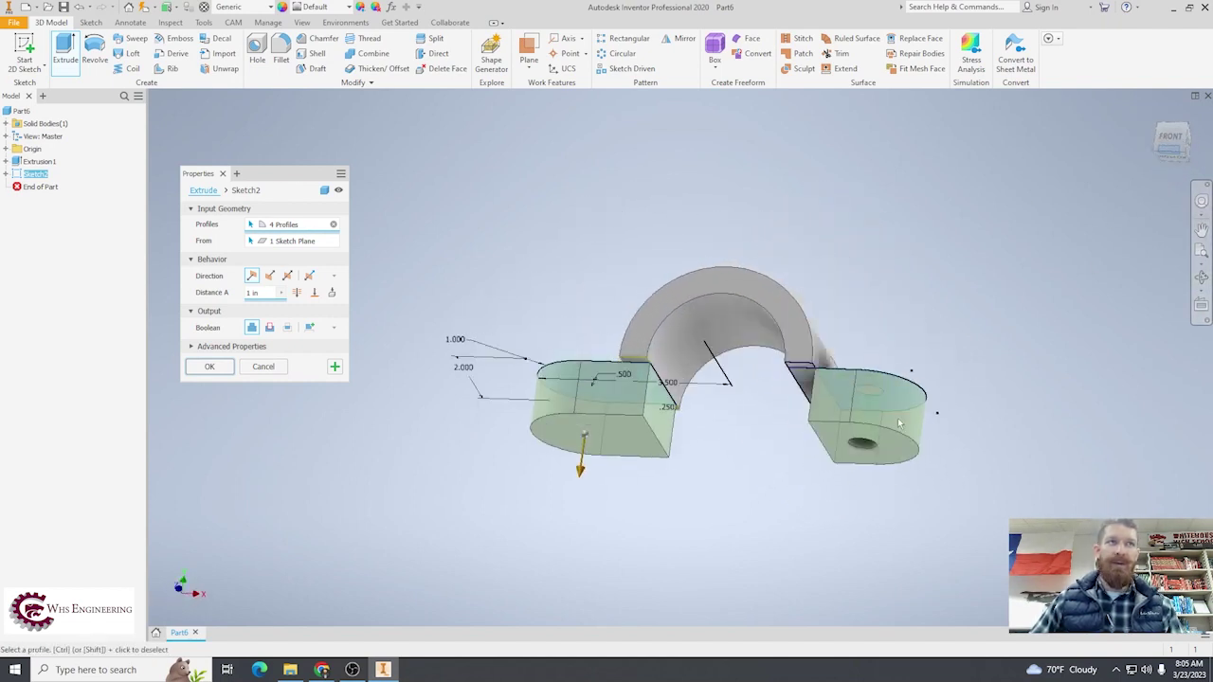
left_click(1155, 115)
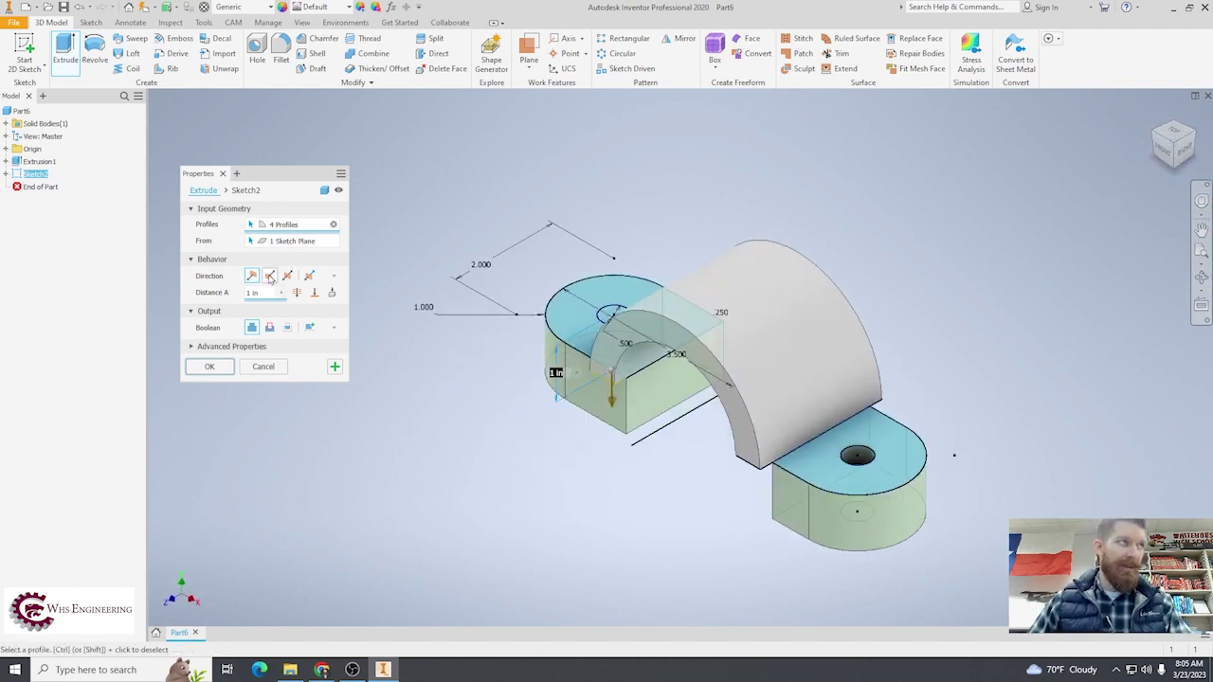
- Flip the extrusion upward with a 0.5 distance and create it
left_click(270, 276)
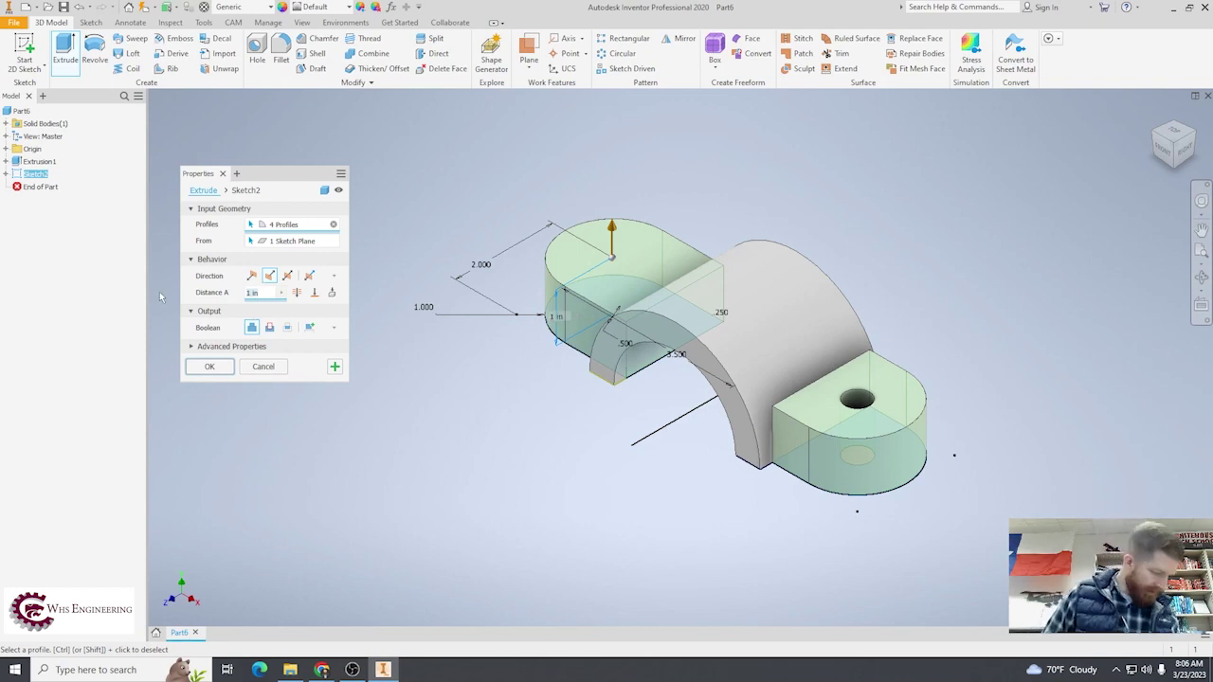
type("0.5")
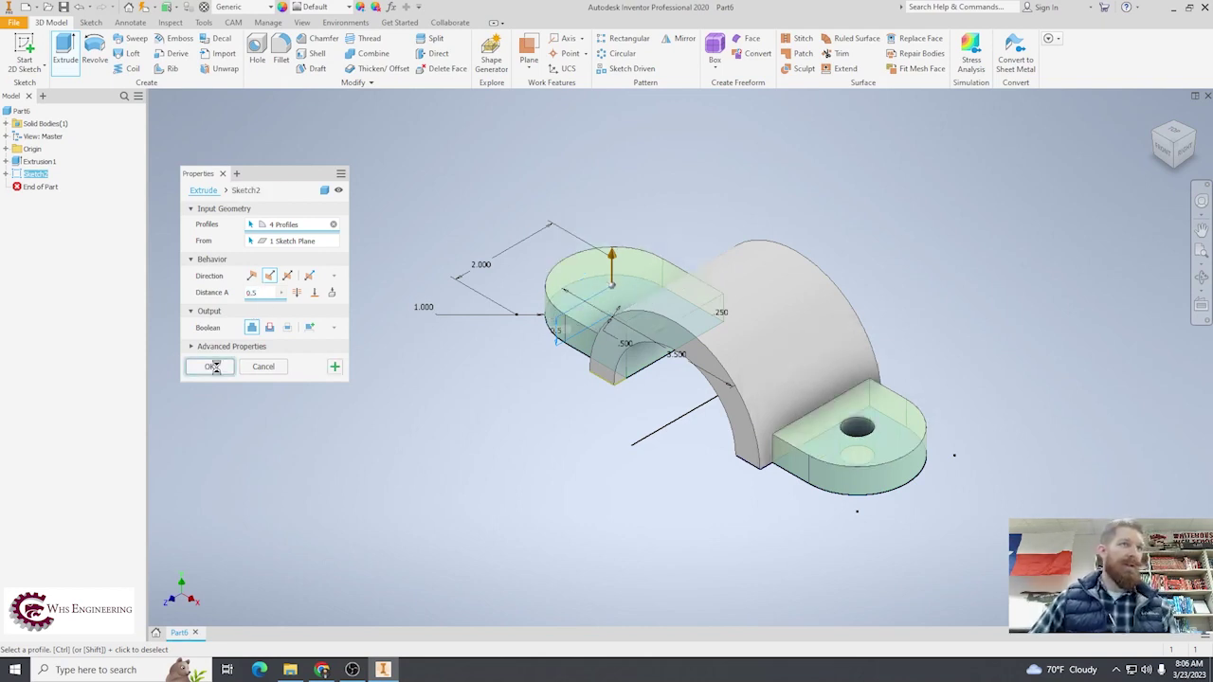
left_click(211, 367)
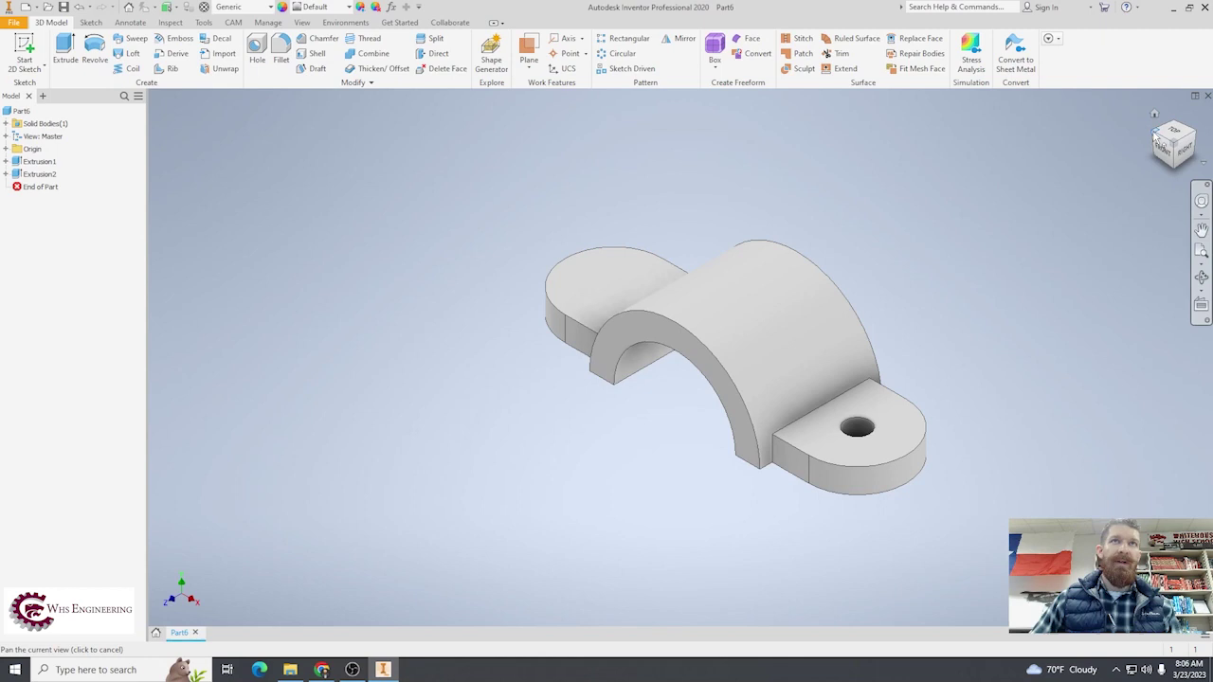
- Inspect the clamp from several angles and the front view, then undo Extrusion2
left_click_drag(1174, 144, 1133, 144)
scroll(689, 442, "up", 8)
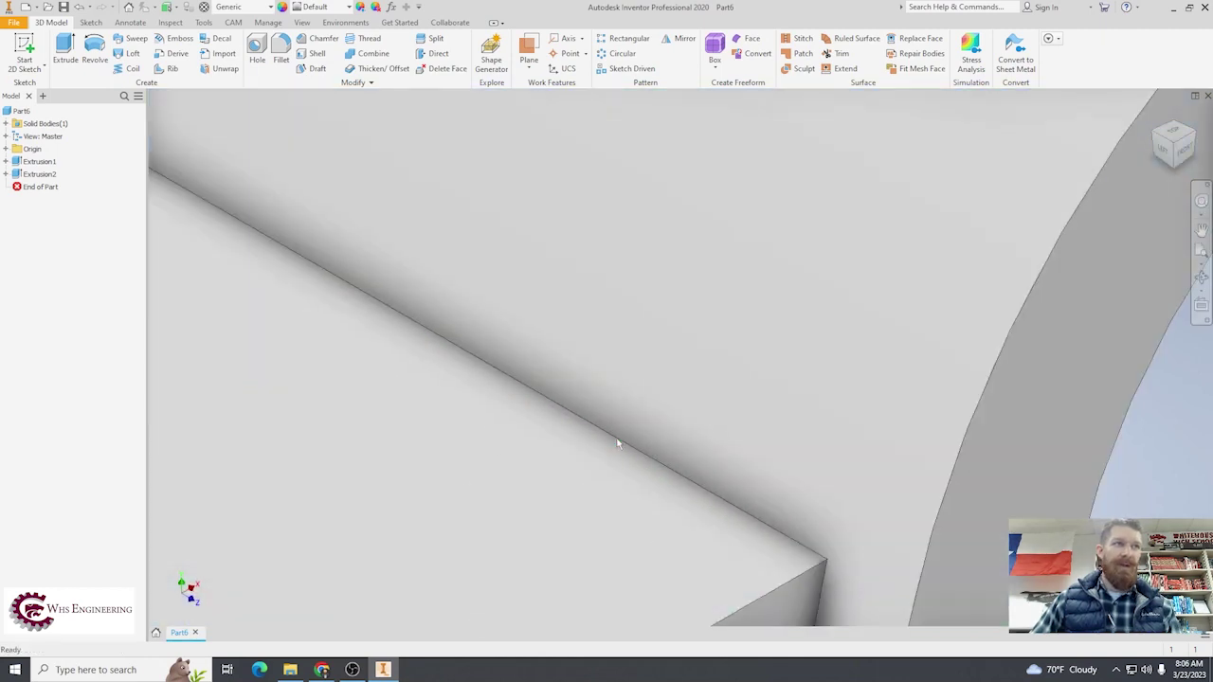
scroll(630, 462, "down", 7)
left_click(1202, 145)
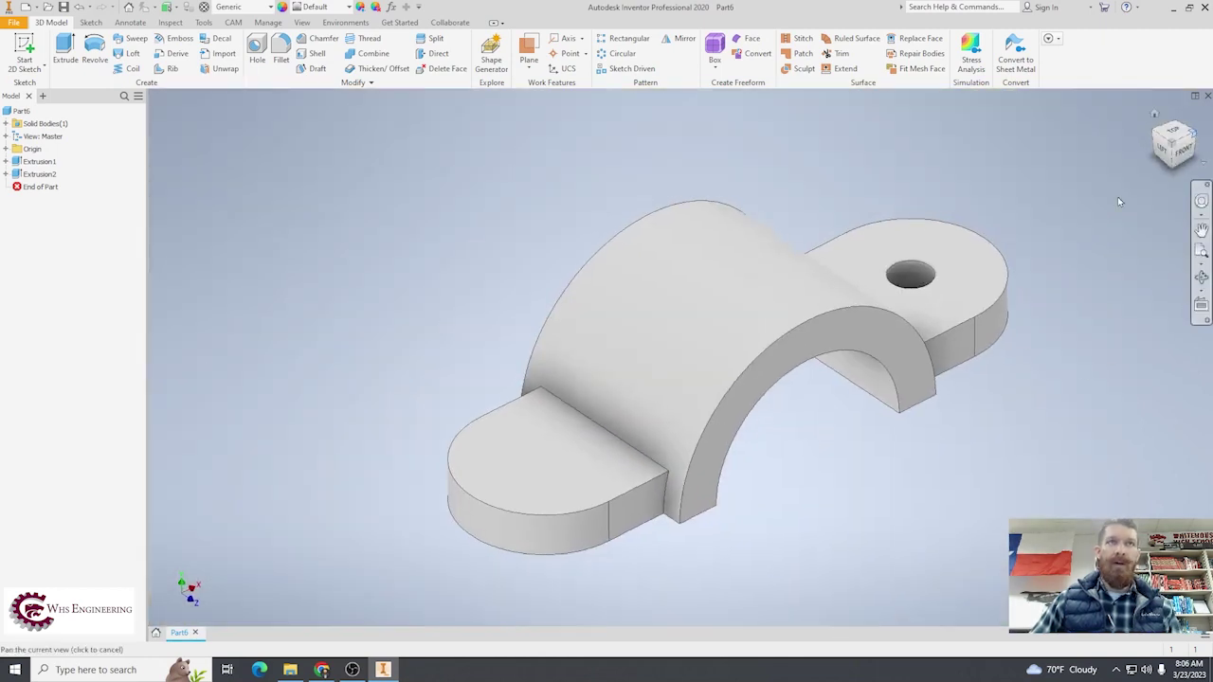
scroll(723, 468, "up", 8)
scroll(675, 382, "down", 8)
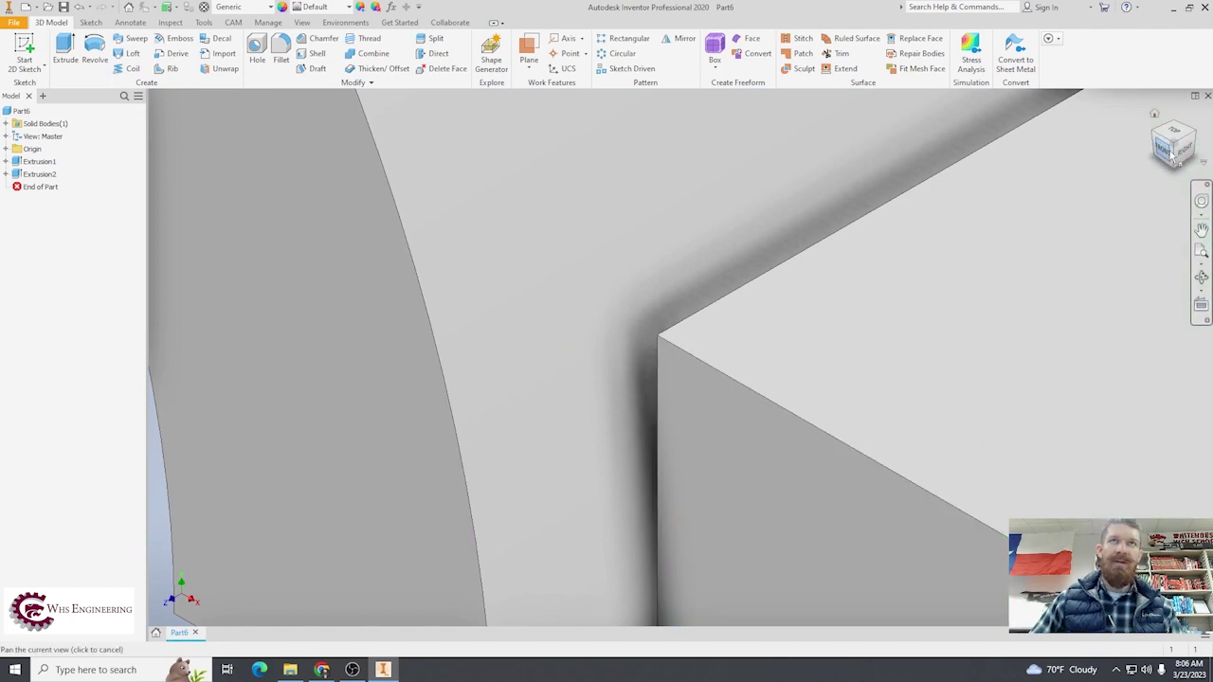
key("Page_Up")
scroll(797, 391, "up", 6)
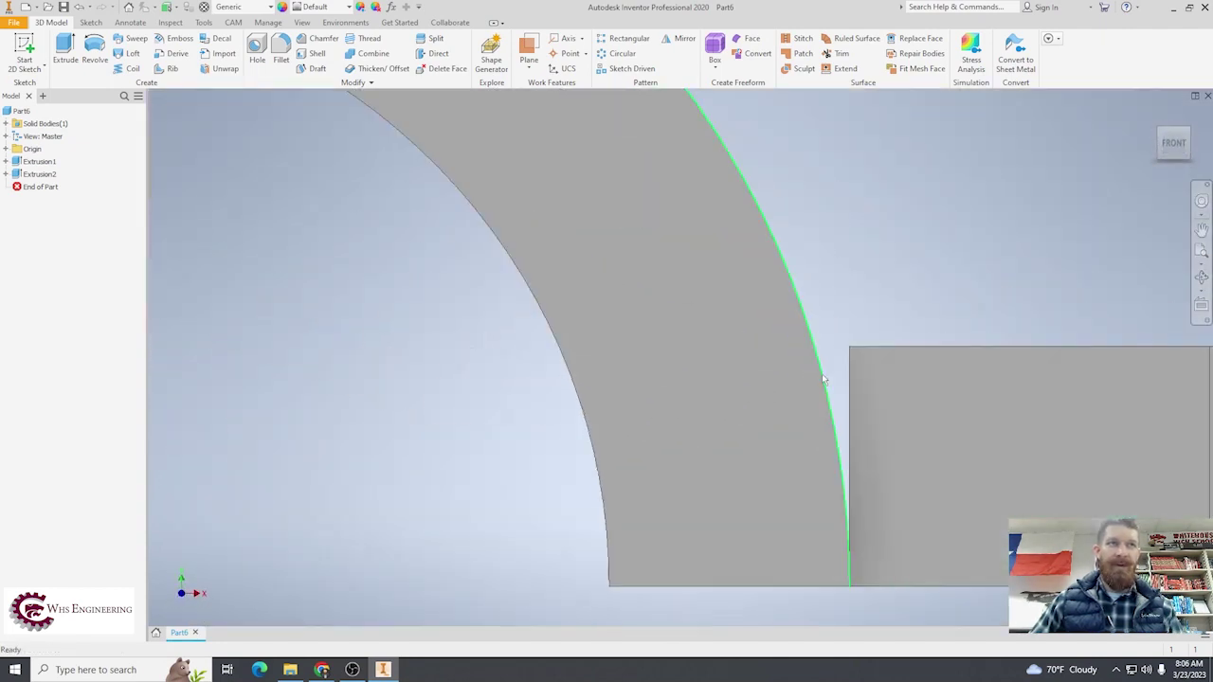
scroll(891, 384, "down", 5)
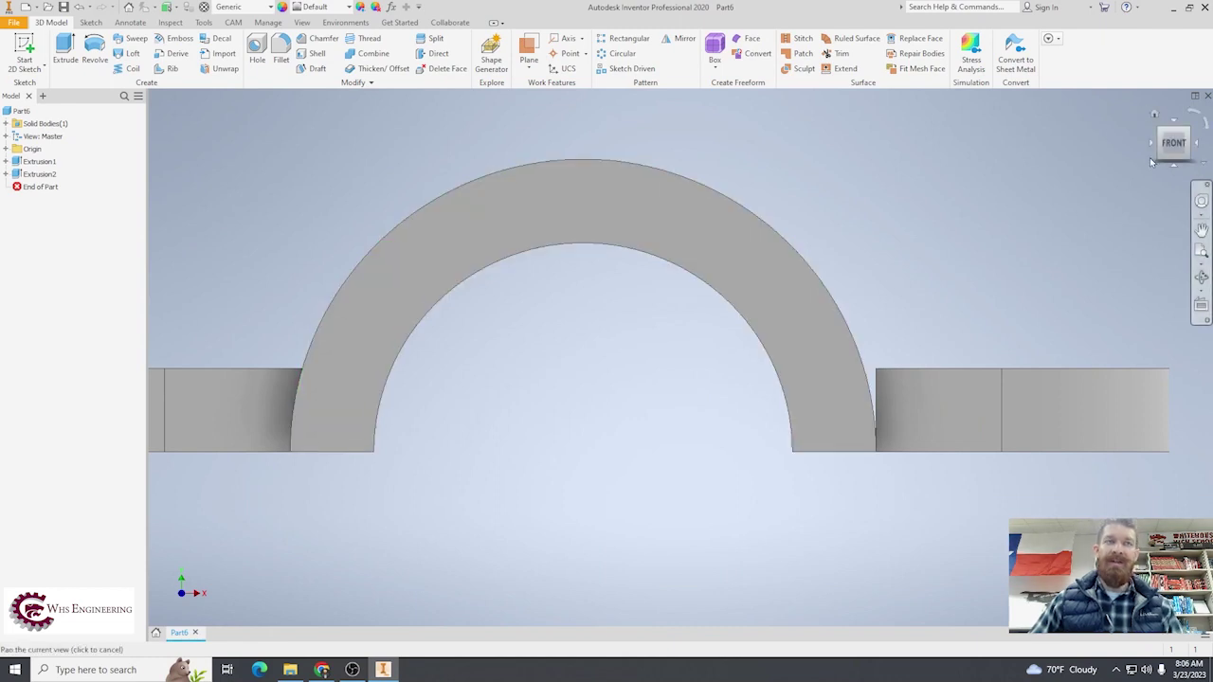
key("ctrl+z")
- Start a new extrusion and select all four tab profiles
left_click_drag(1173, 144, 1037, 168)
key("F6")
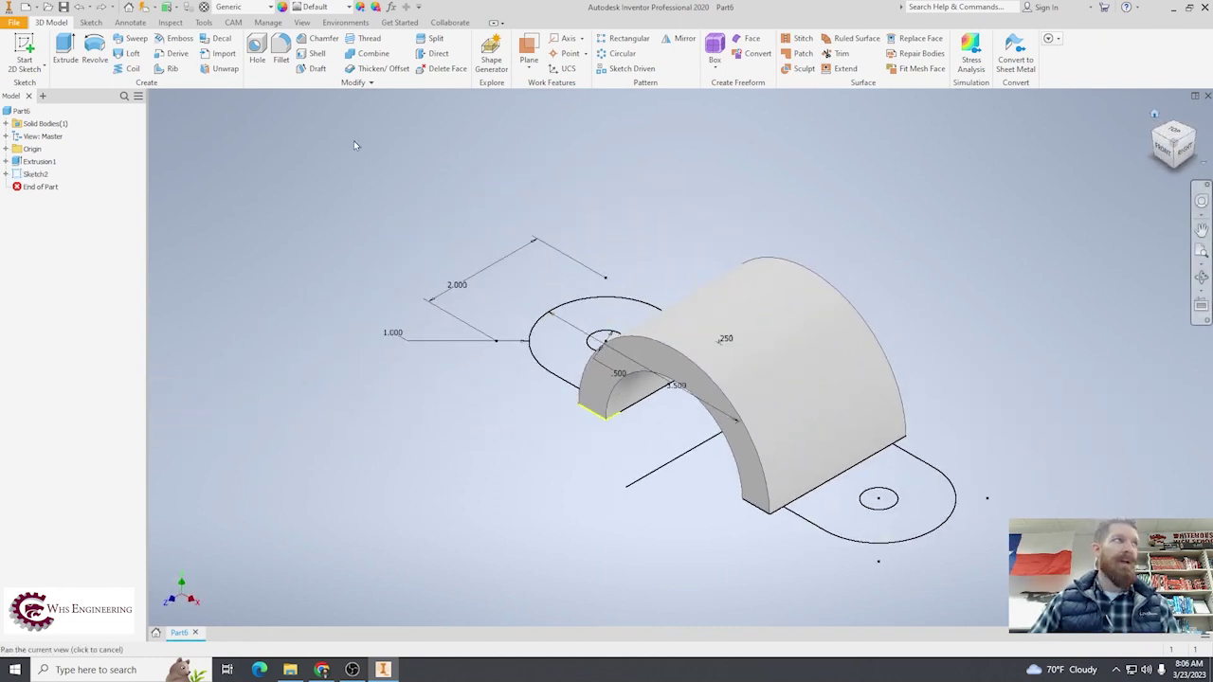
left_click(66, 49)
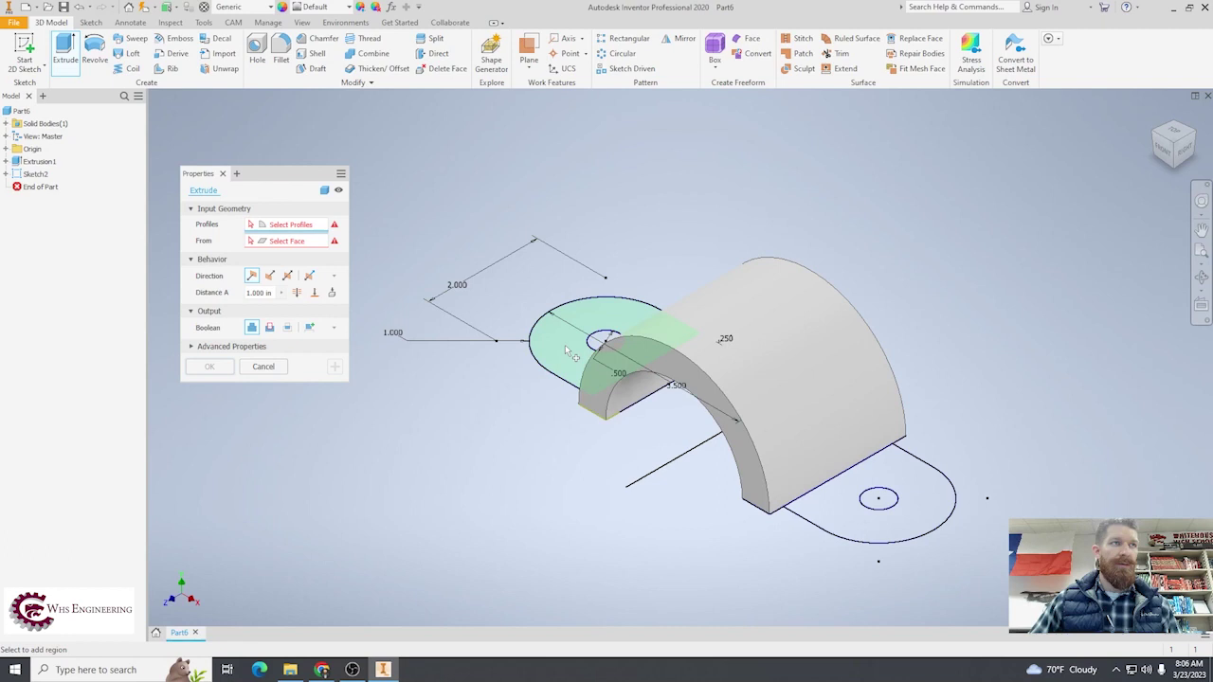
left_click(575, 352)
left_click(838, 506)
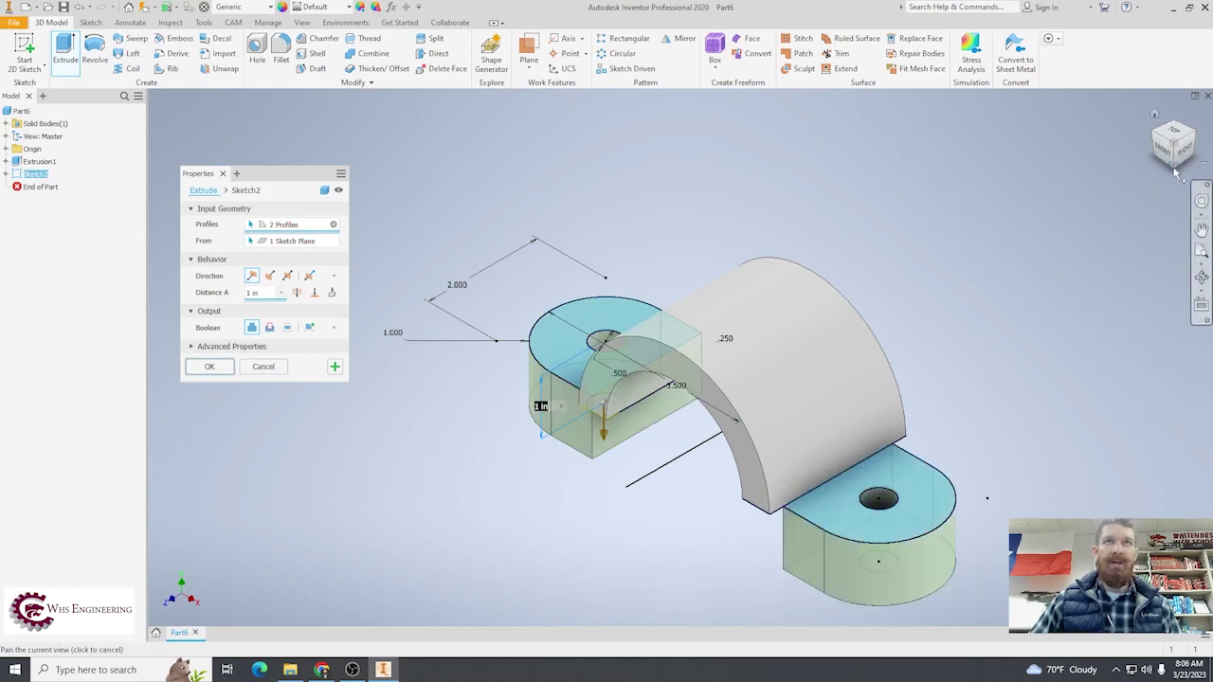
middle_click_drag(720, 407, 702, 358, "shift")
left_click(702, 358)
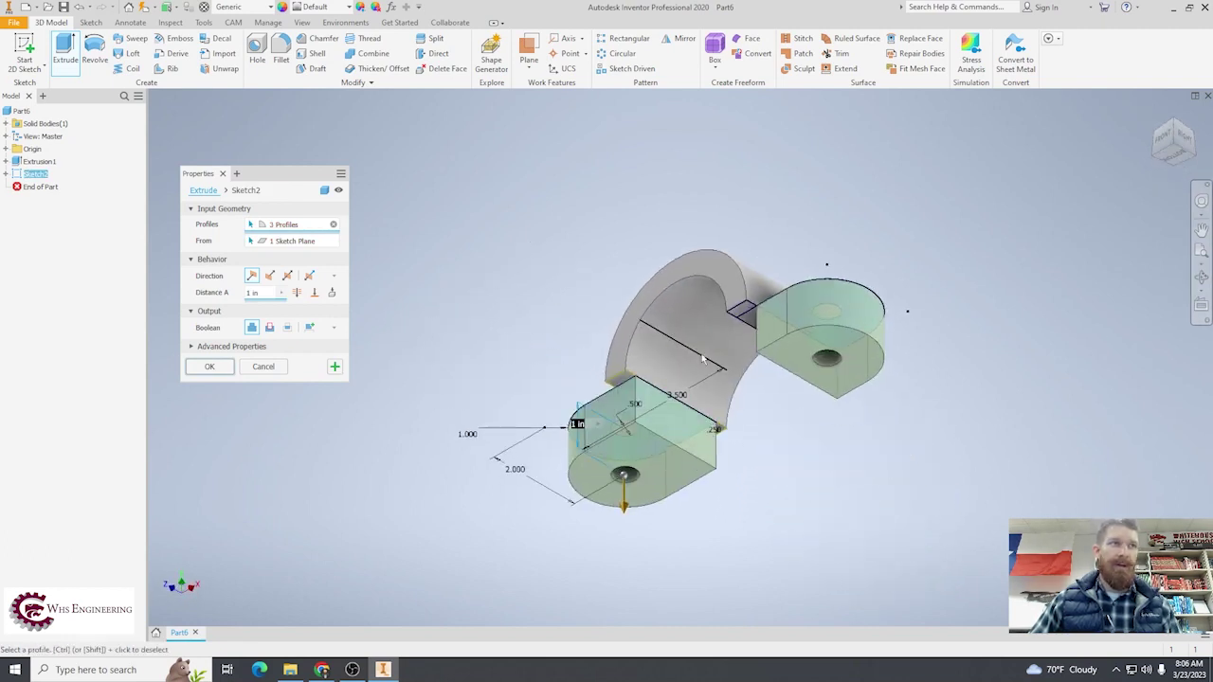
left_click(758, 329)
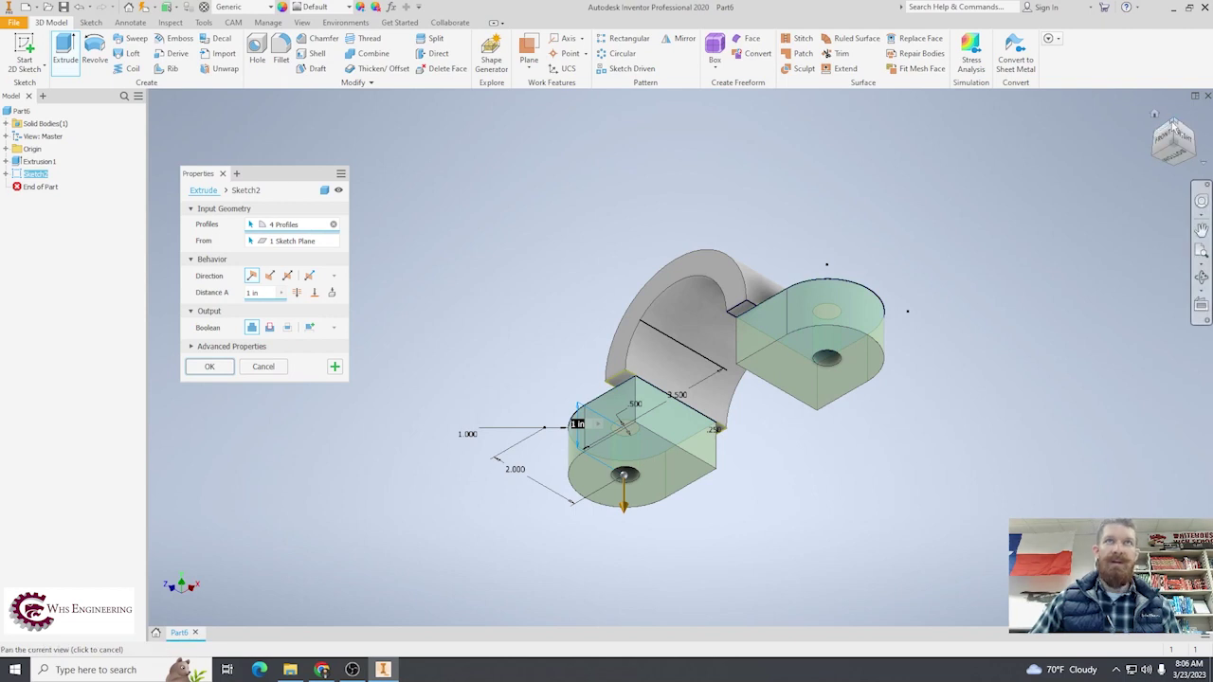
left_click(1157, 118)
- Make it a Cut, reverse the direction into the tabs, set depth .25 and confirm
left_click(269, 327)
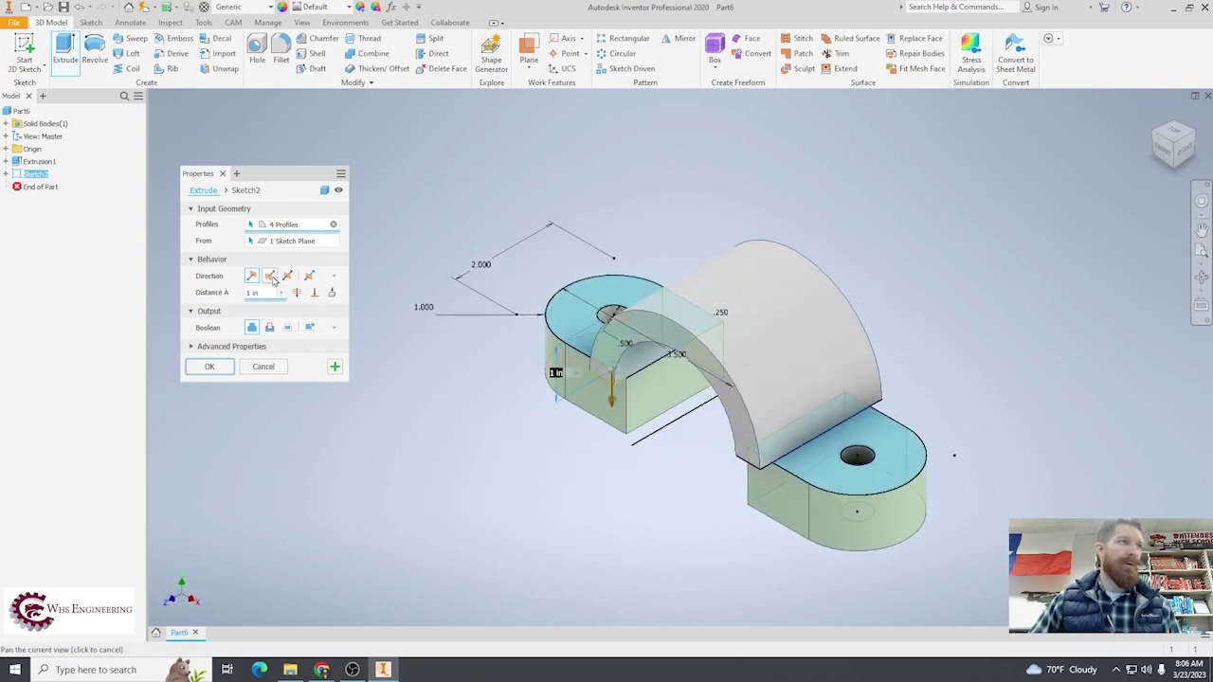
left_click(269, 275)
type(".25")
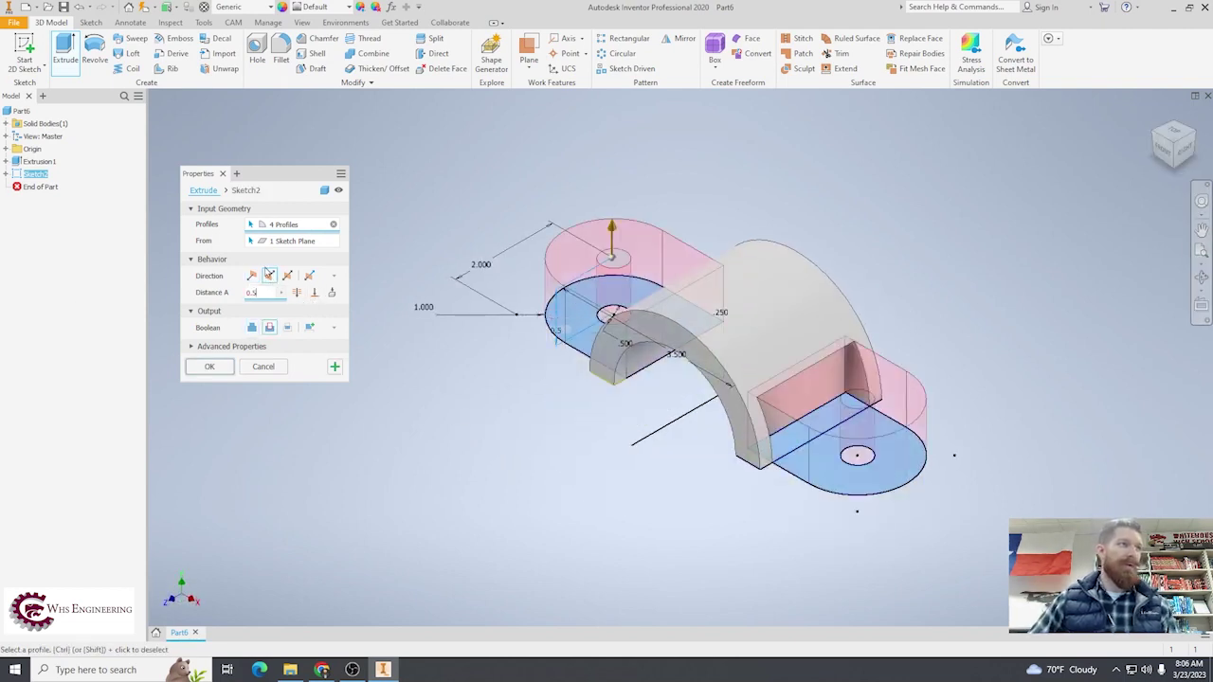
left_click(209, 366)
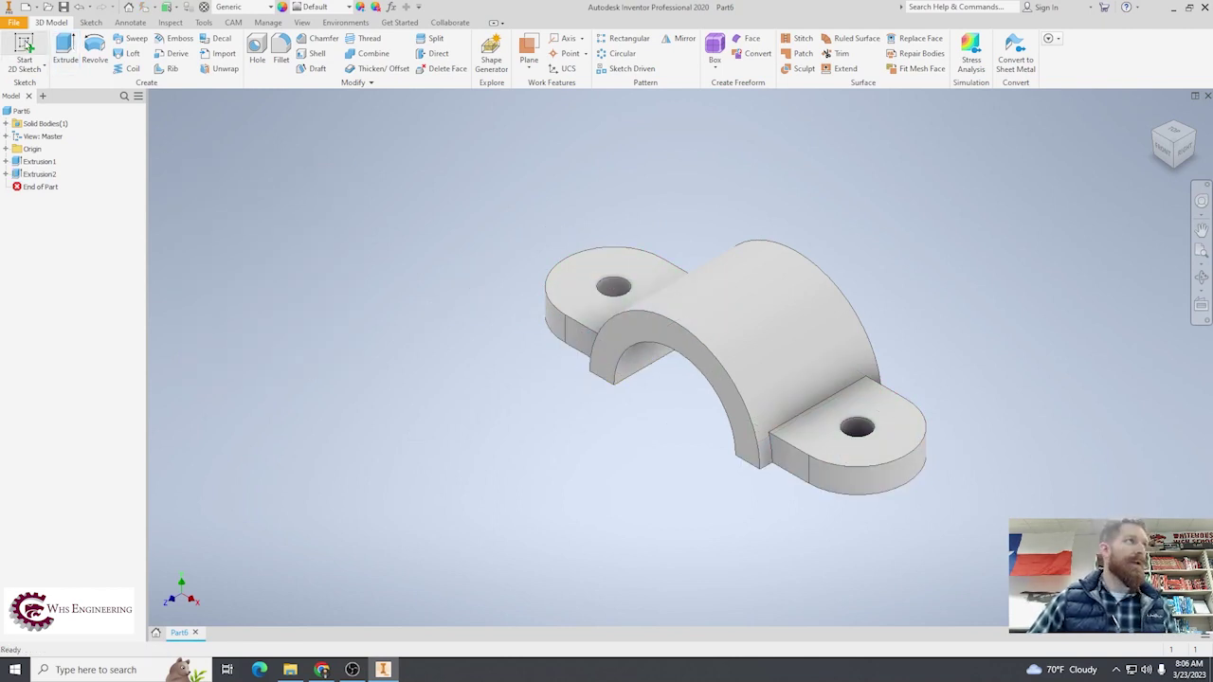
- Sketch a .25 diameter circle at the arch centre on the bracket's bottom face
left_click(1176, 169)
key("s")
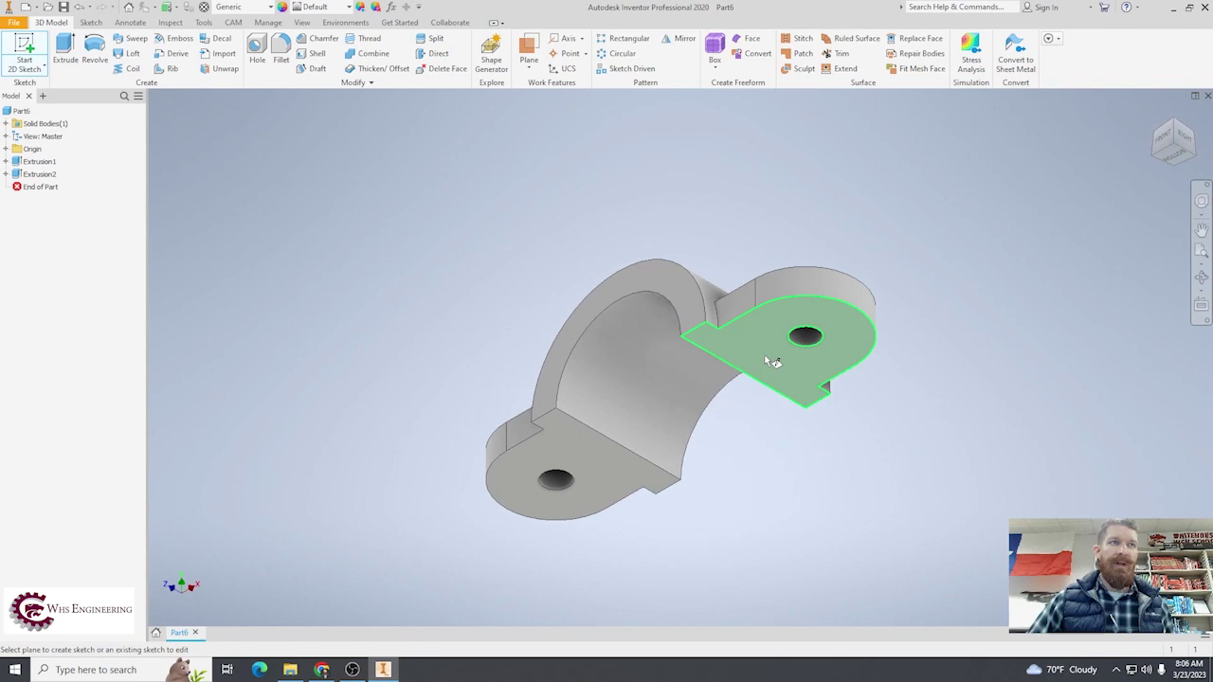
left_click(771, 360)
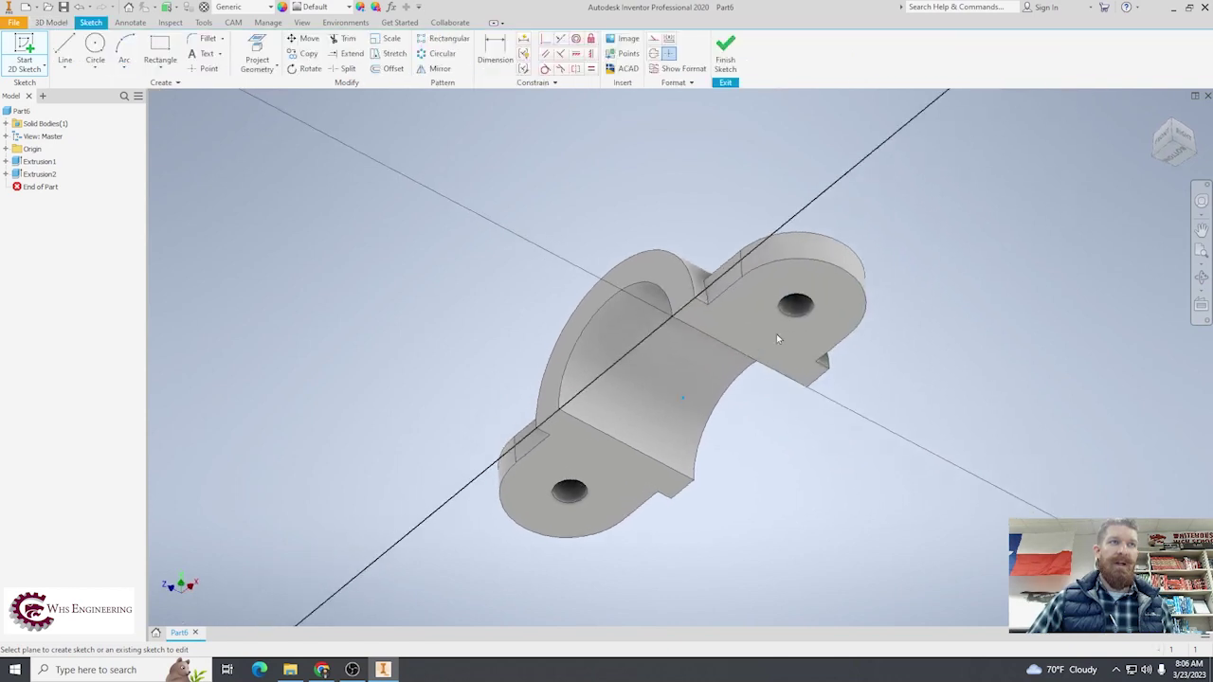
left_click(94, 49)
left_click(679, 357)
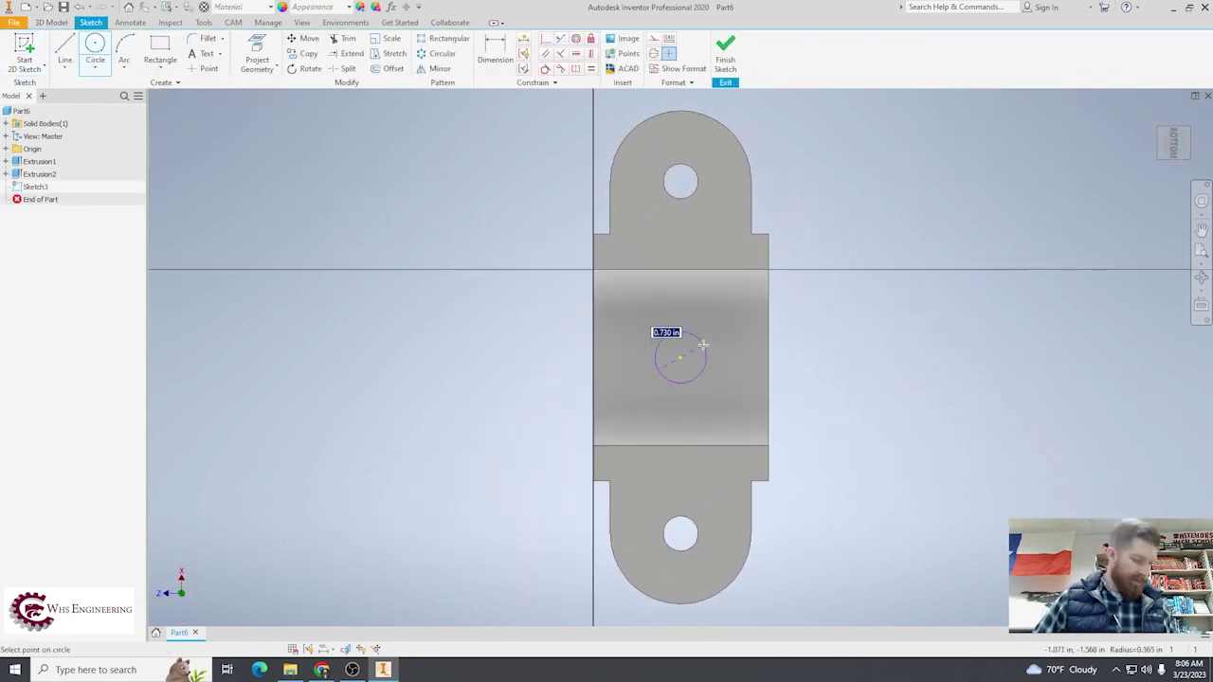
type(".25")
key("Return")
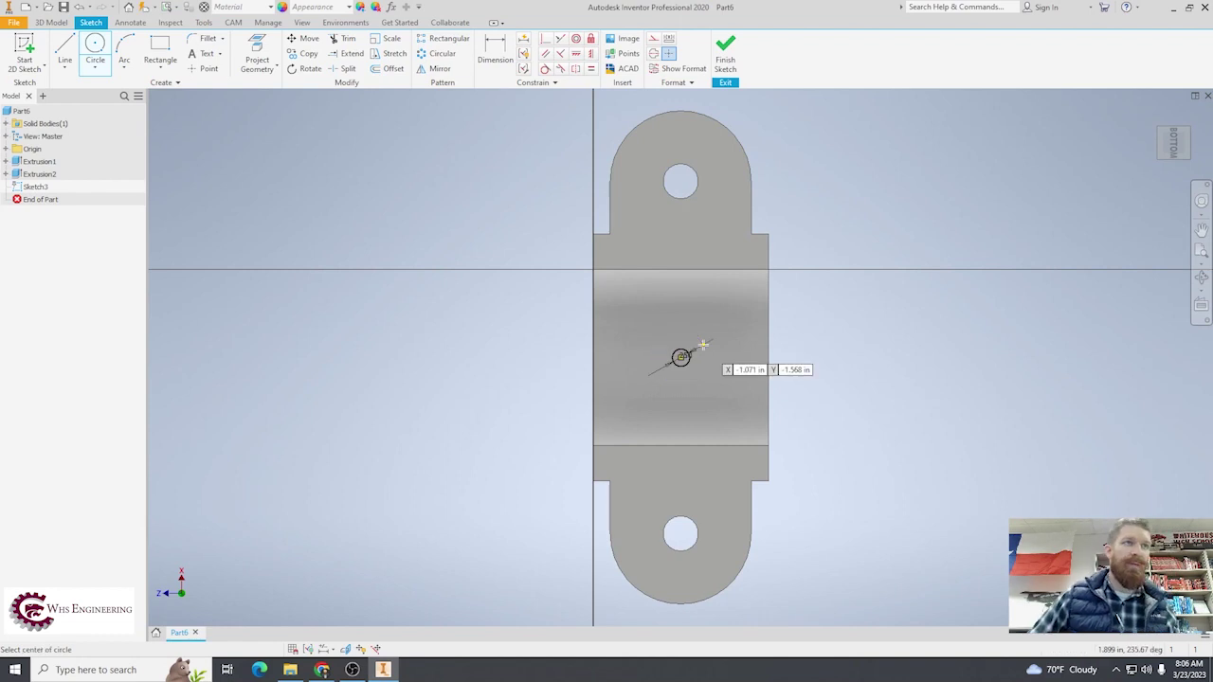
left_click(725, 81)
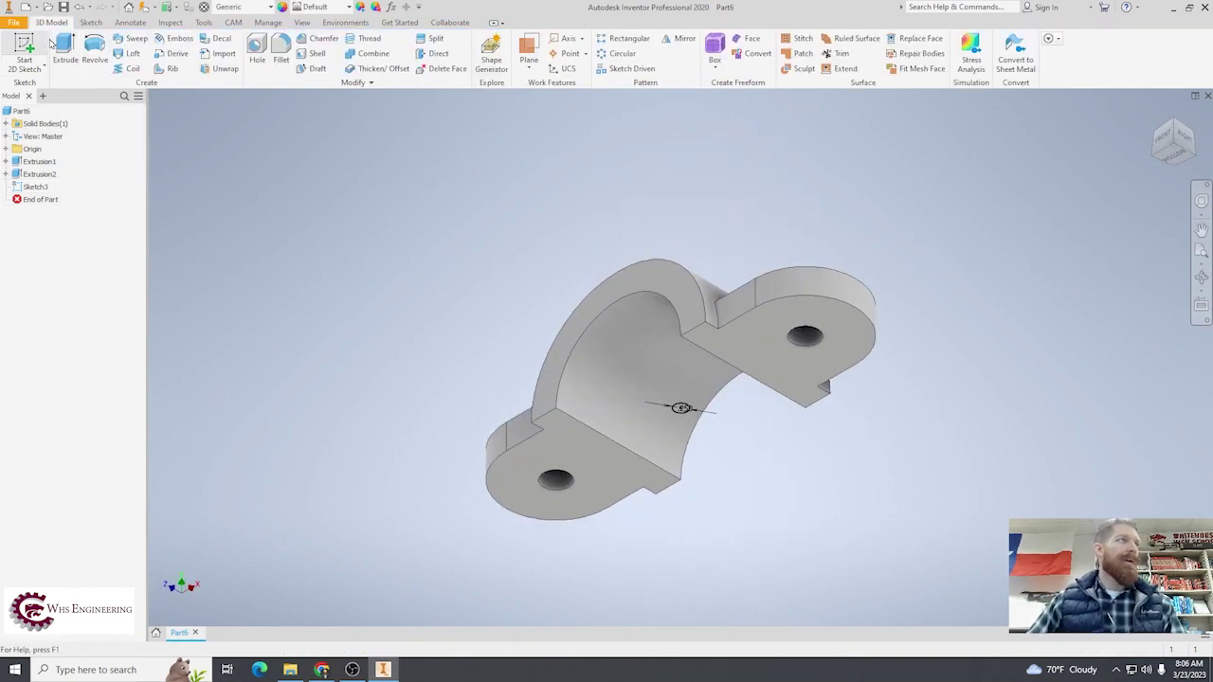
- Extrude the circle as a Through All cut to form the hole
key("e")
left_click(269, 327)
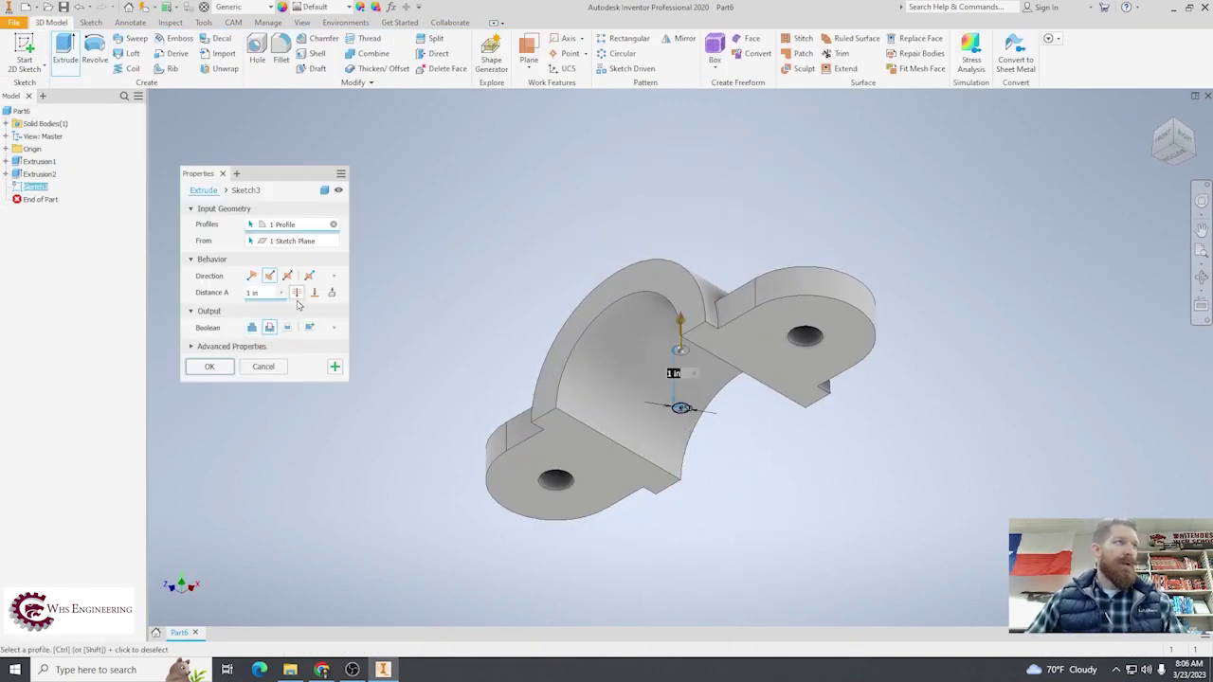
left_click(297, 292)
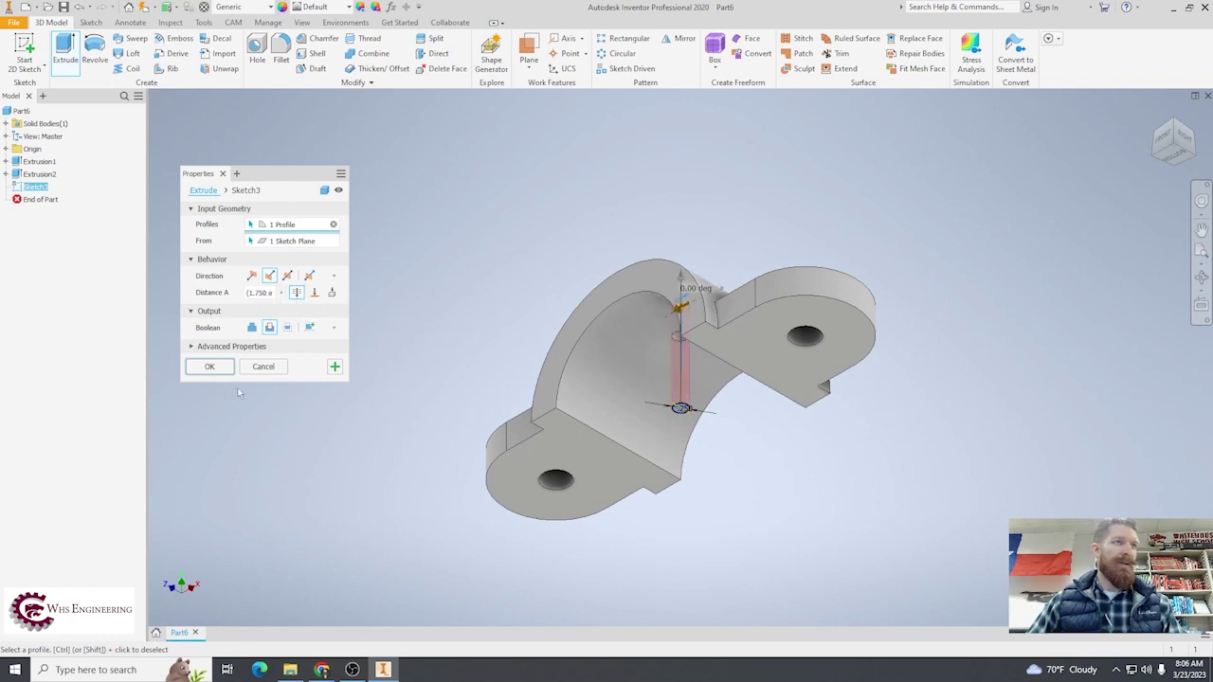
left_click(209, 367)
left_click(1160, 121)
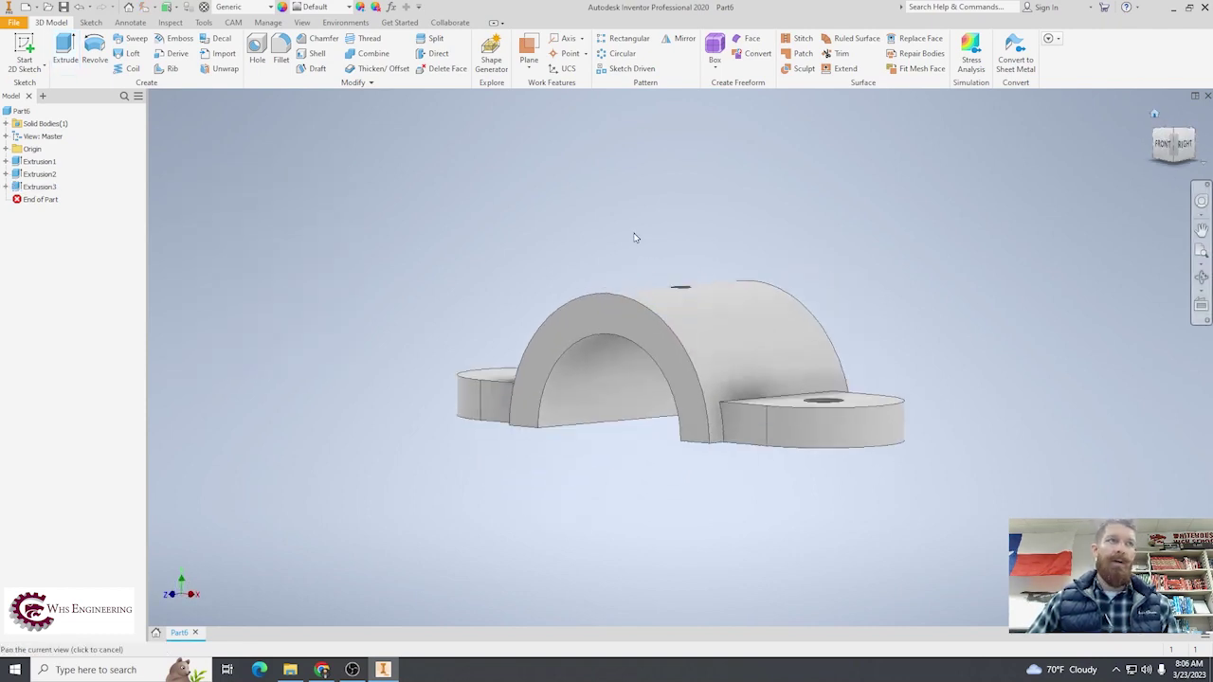
left_click(301, 21)
- Switch to a visual style showing hidden edges and rename the part UBracket
left_click(228, 52)
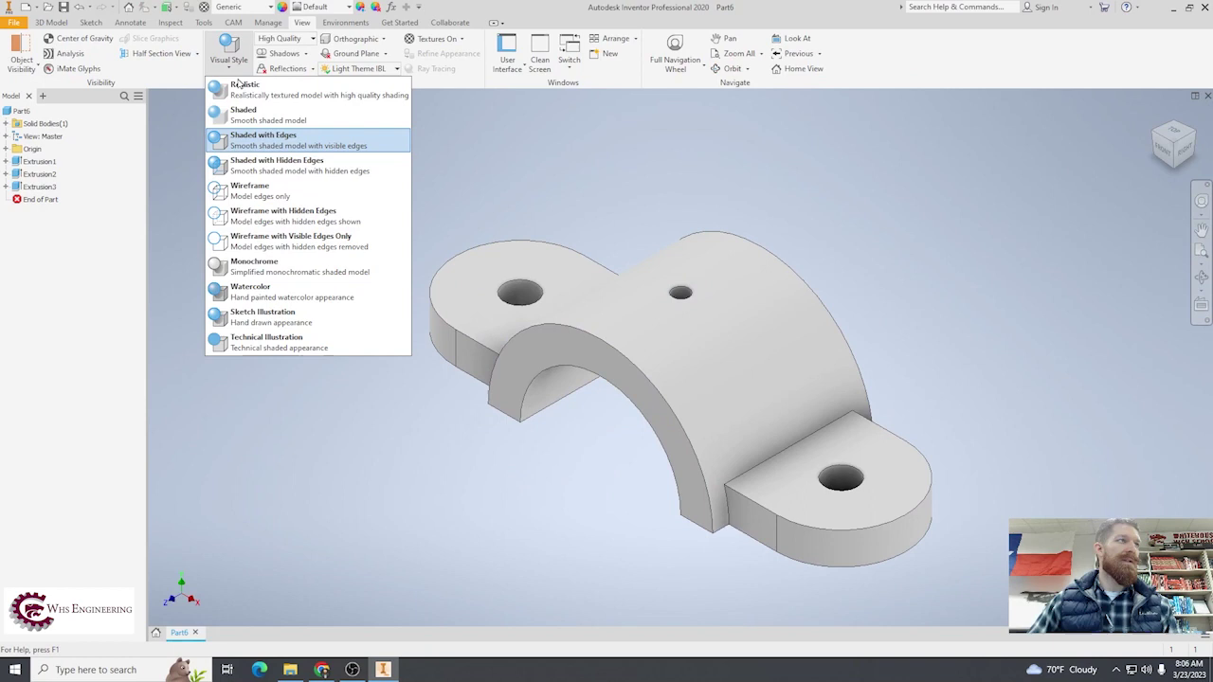
left_click(289, 240)
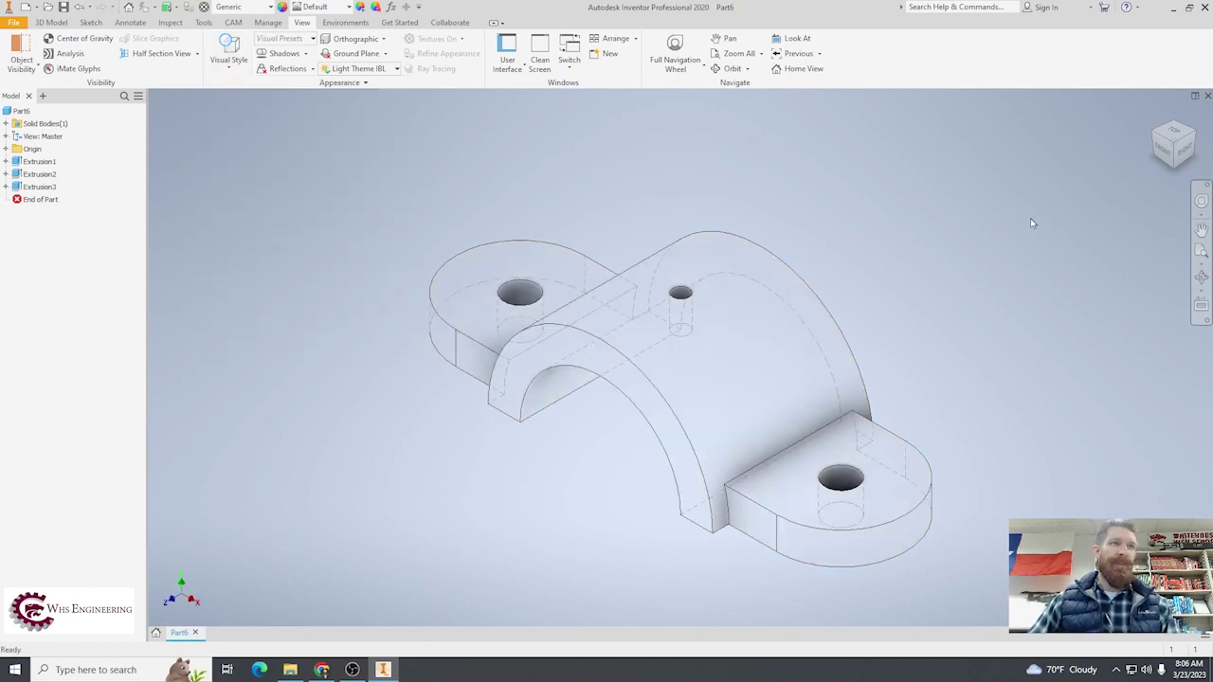
left_click(22, 112)
left_click(22, 111)
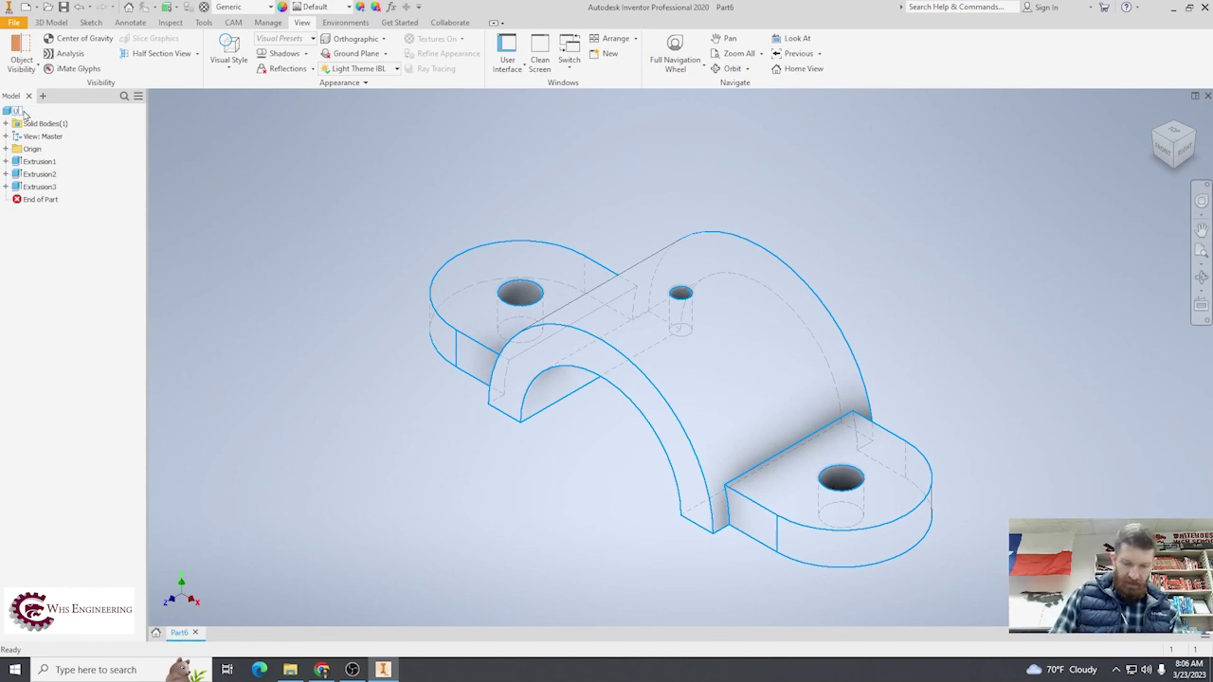
key("Return")
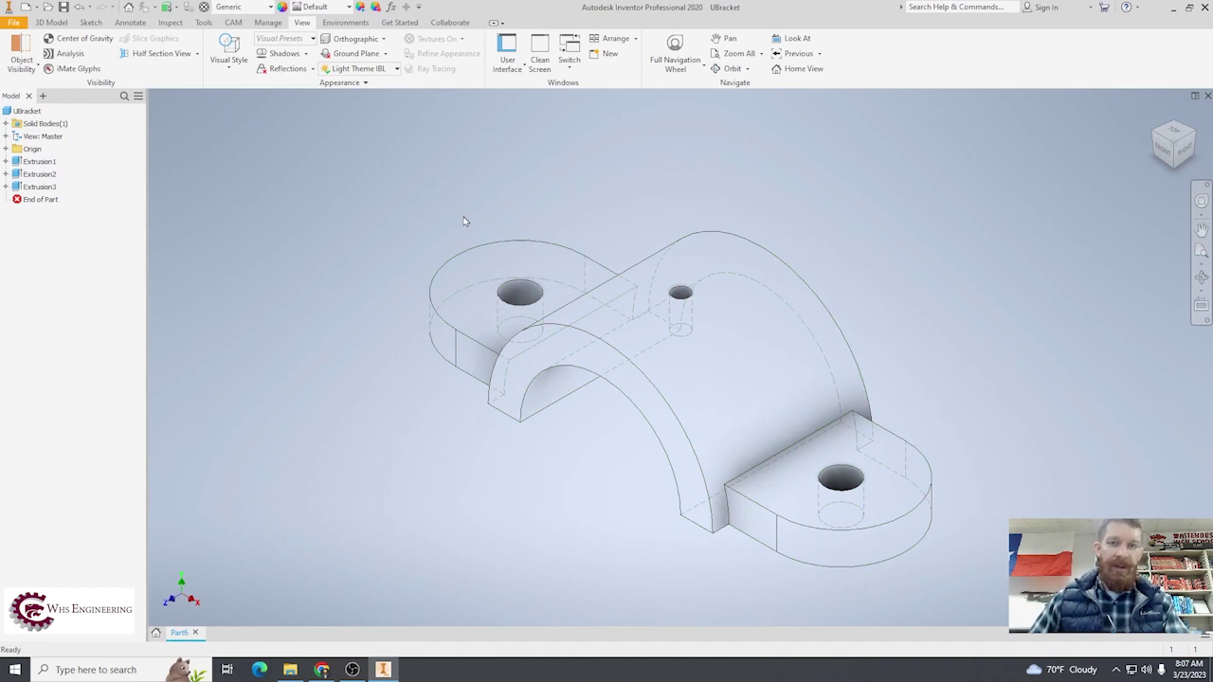
- Use Save As to save the part as UBracket.ipt
left_click(13, 21)
left_click(43, 156)
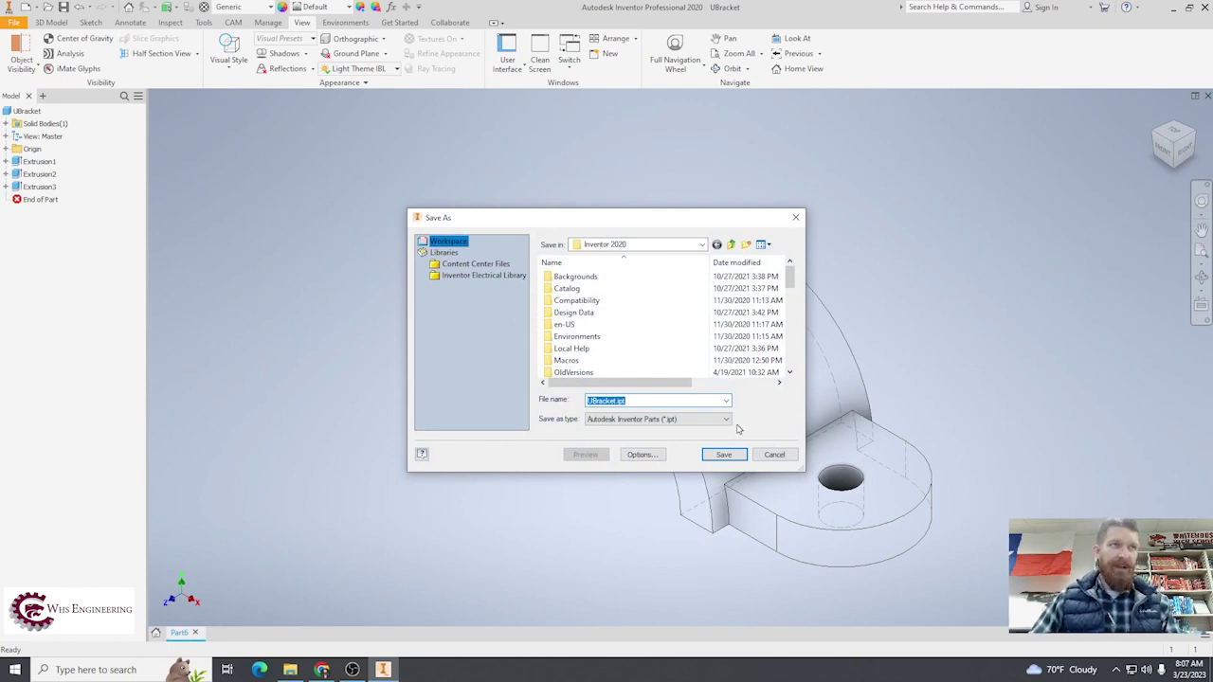
left_click(723, 455)
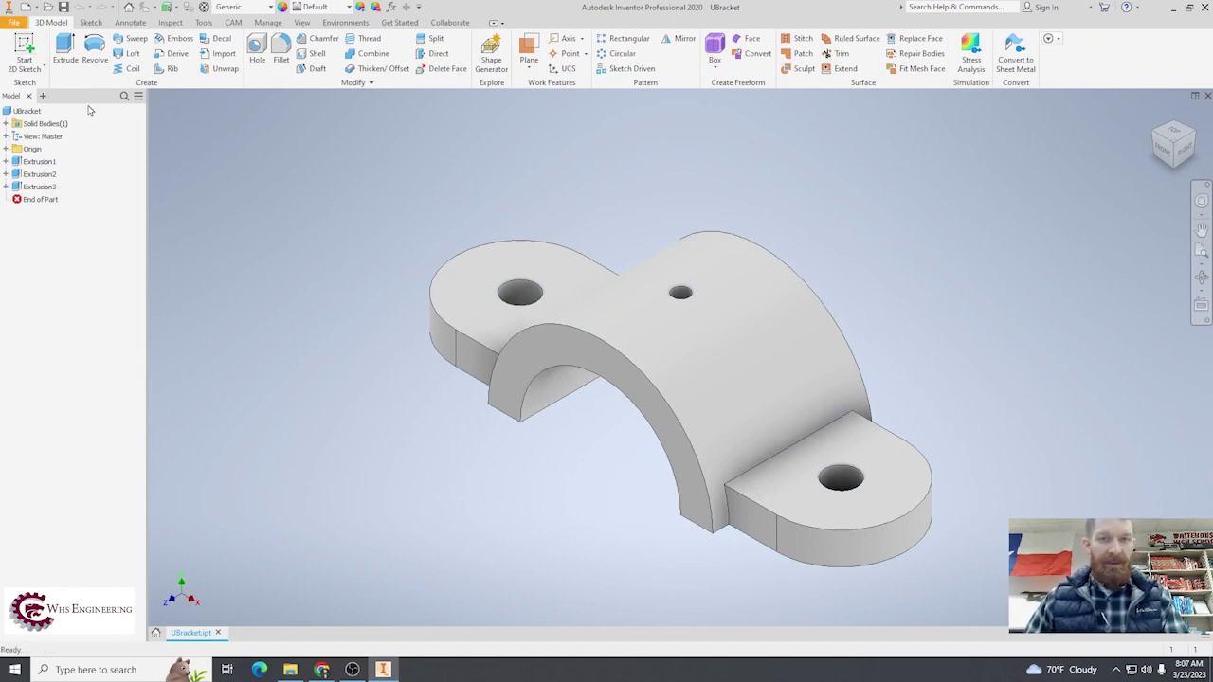
- Create a new drawing, Drawing1, from the File menu
left_click(17, 24)
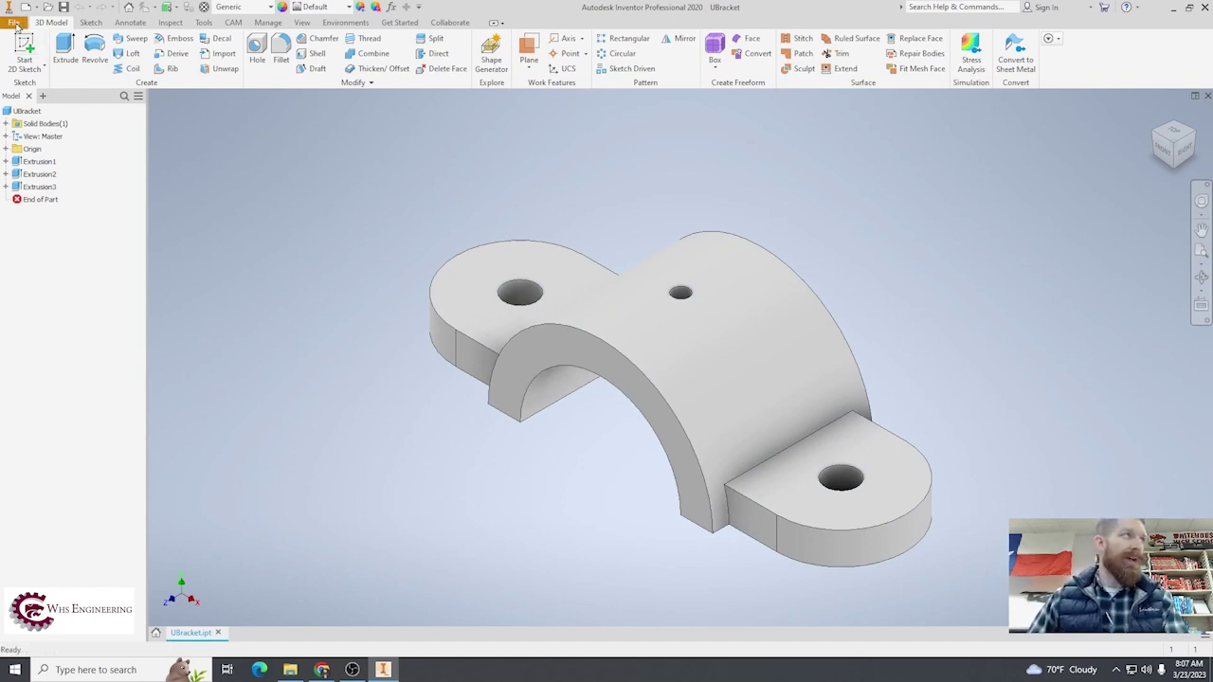
mouse_move(80, 72)
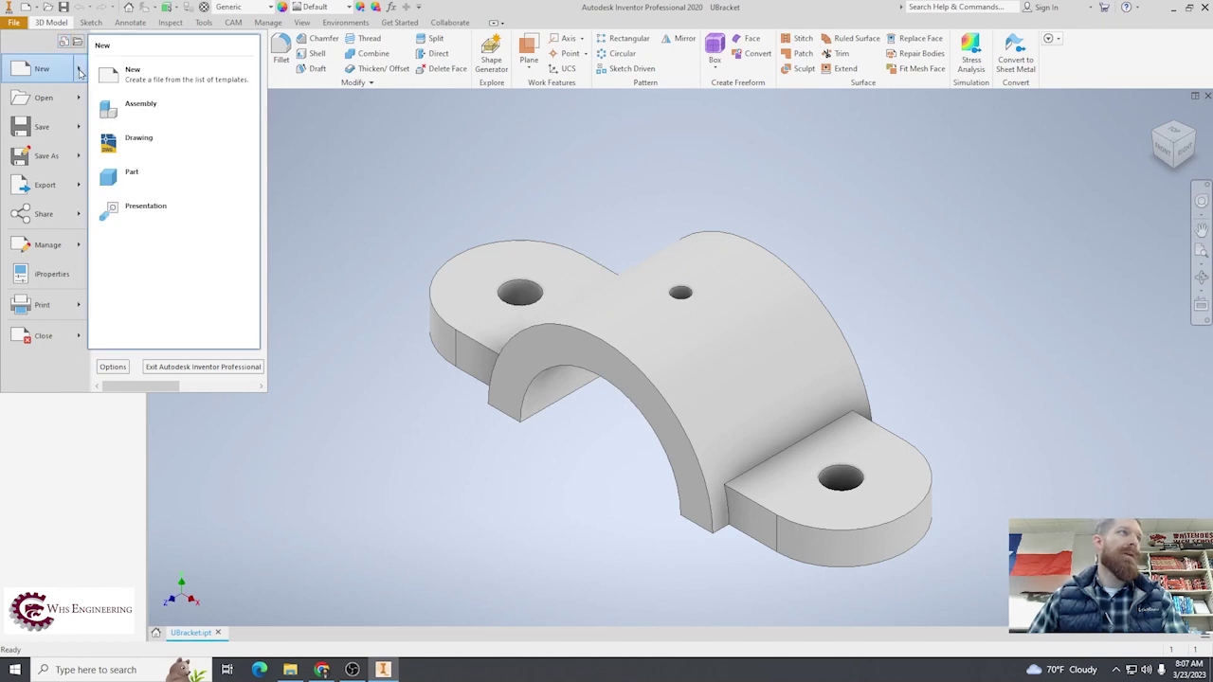
left_click(142, 154)
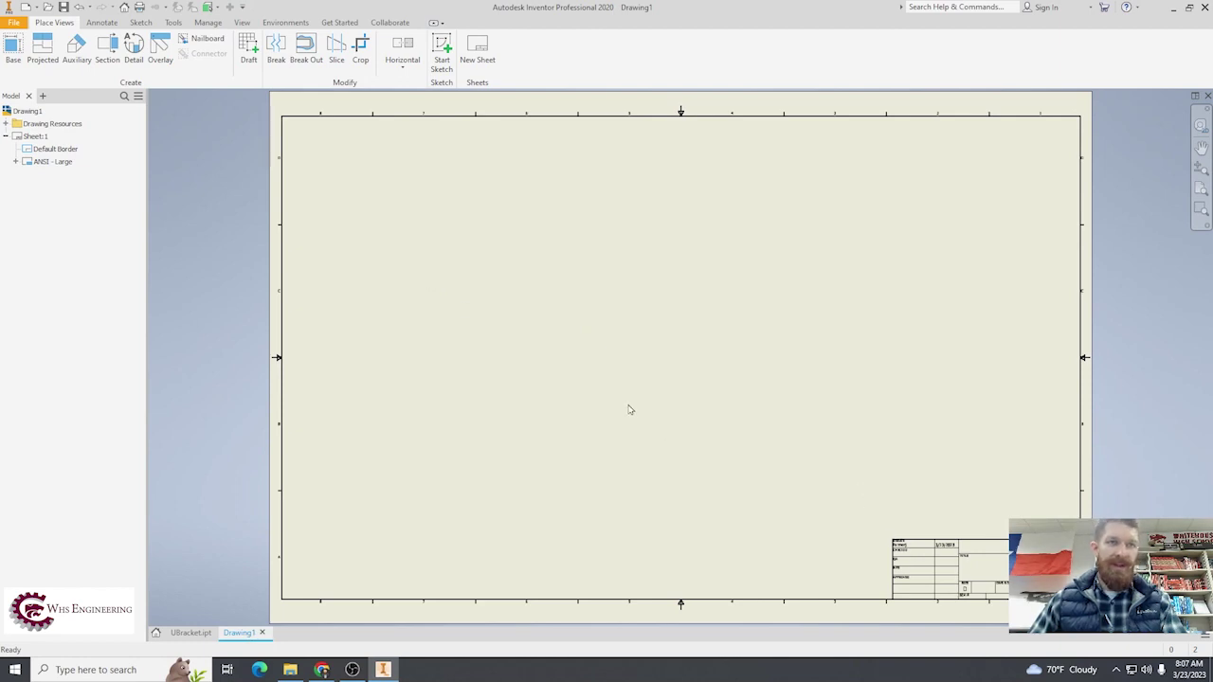
- Edit Sheet:1 to use size B, 17 × 11 inches landscape
right_click(33, 139)
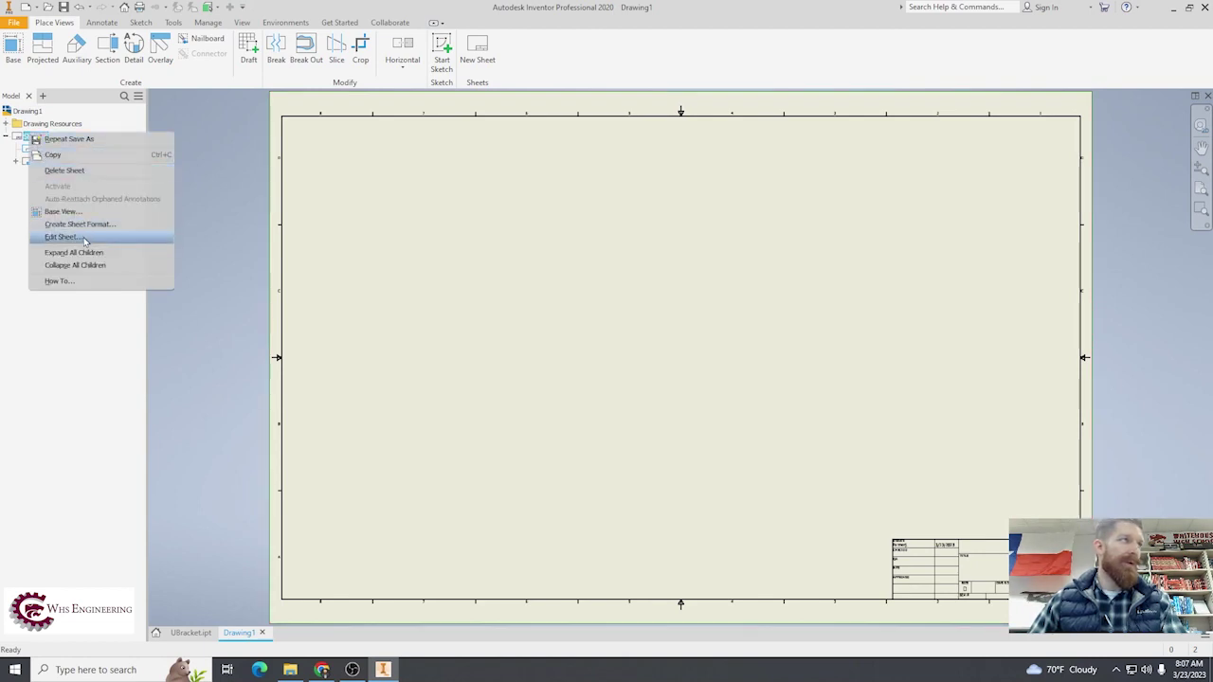
left_click(59, 238)
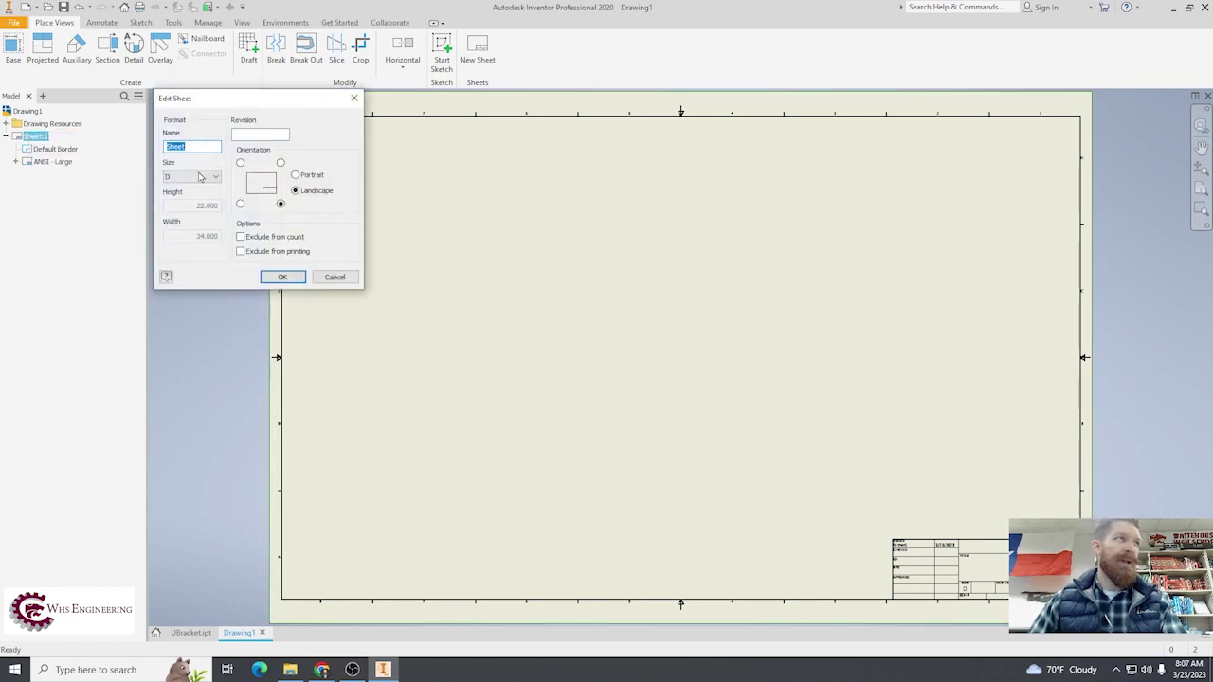
left_click(200, 177)
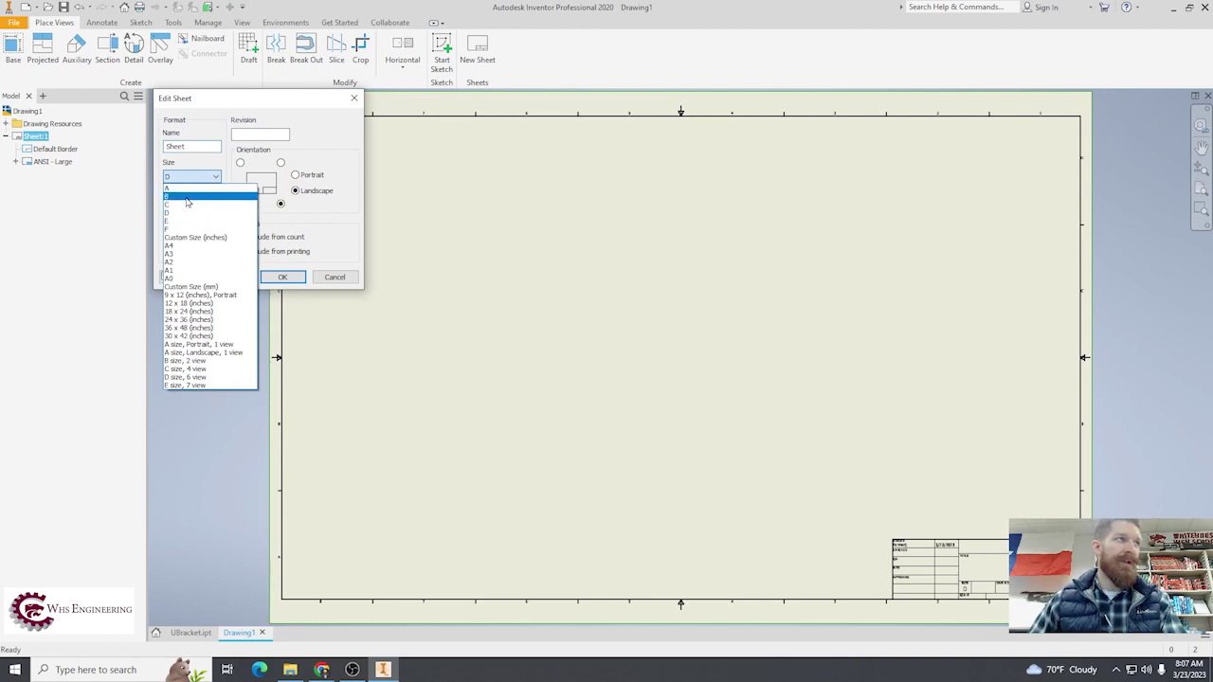
left_click(188, 197)
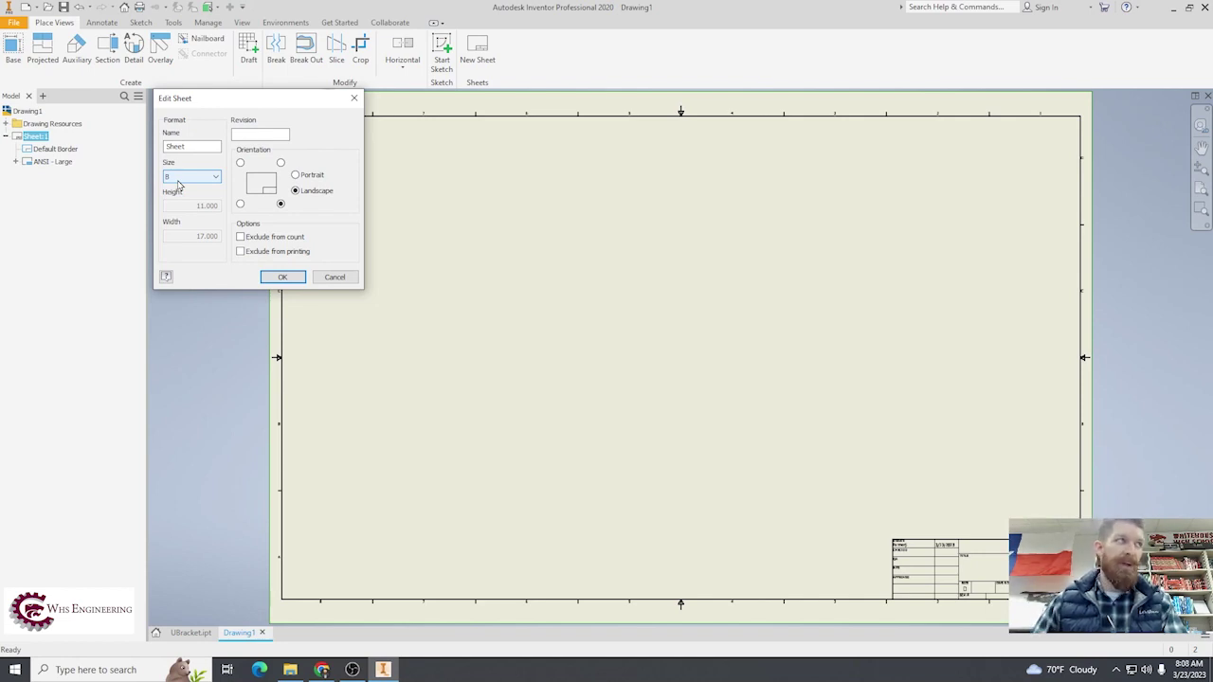
left_click(200, 177)
left_click(196, 201)
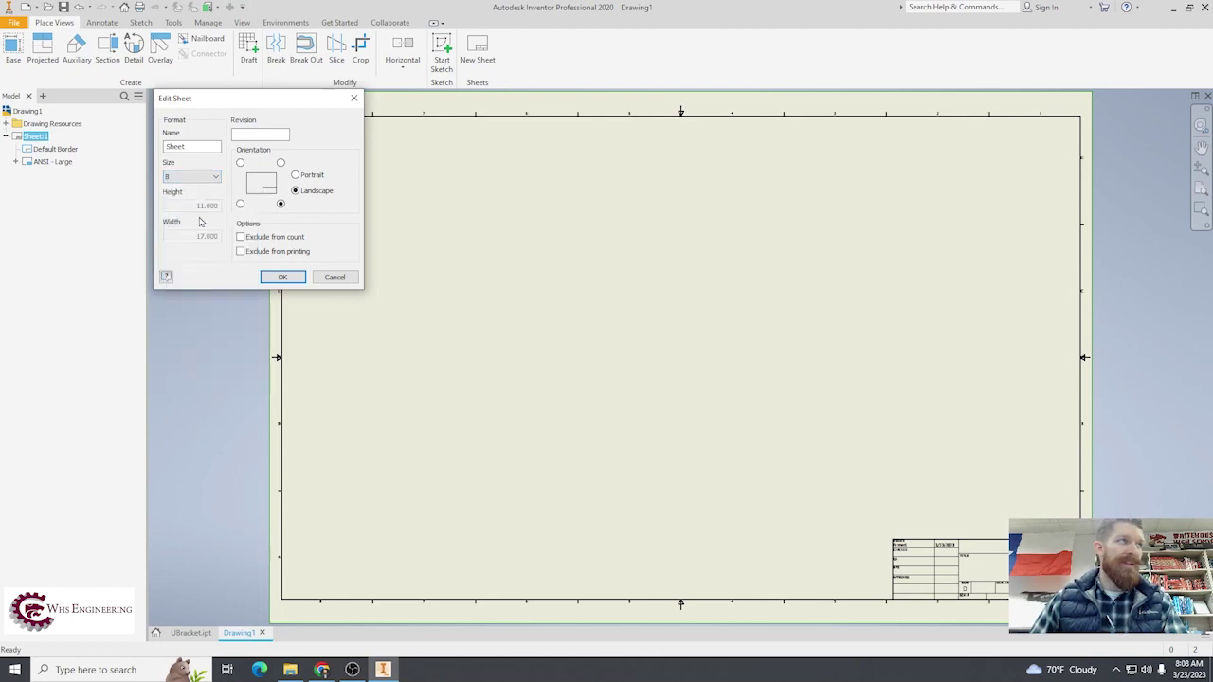
left_click(271, 277)
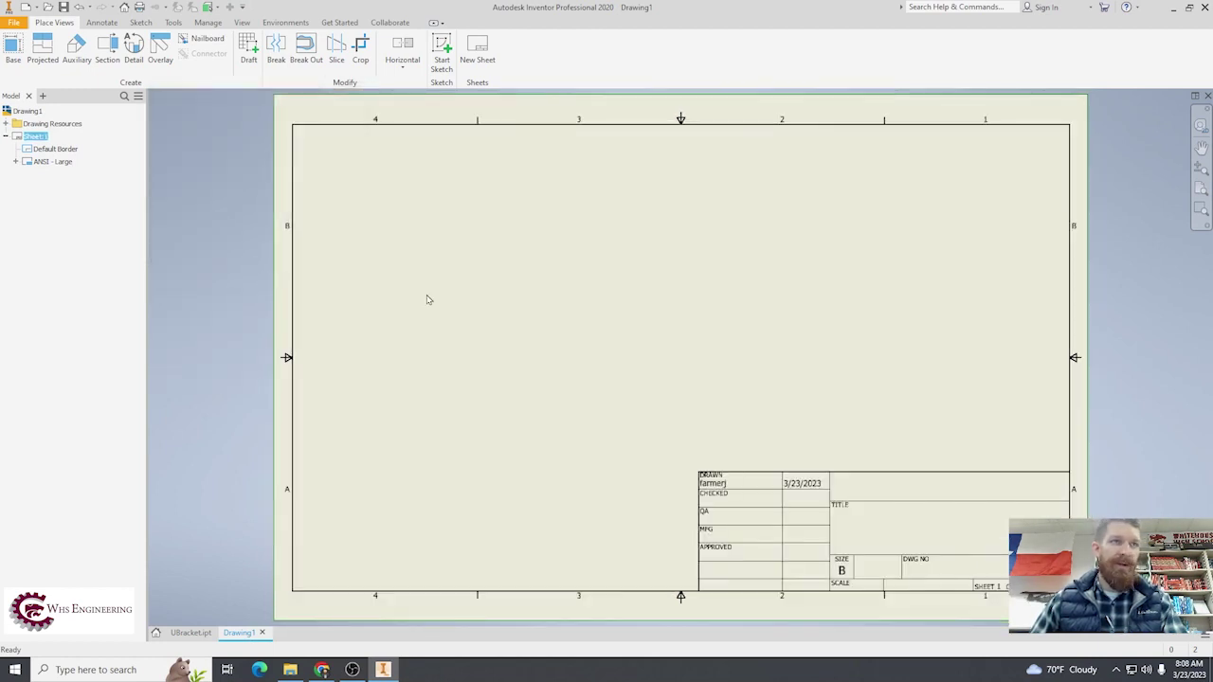
left_click(84, 142)
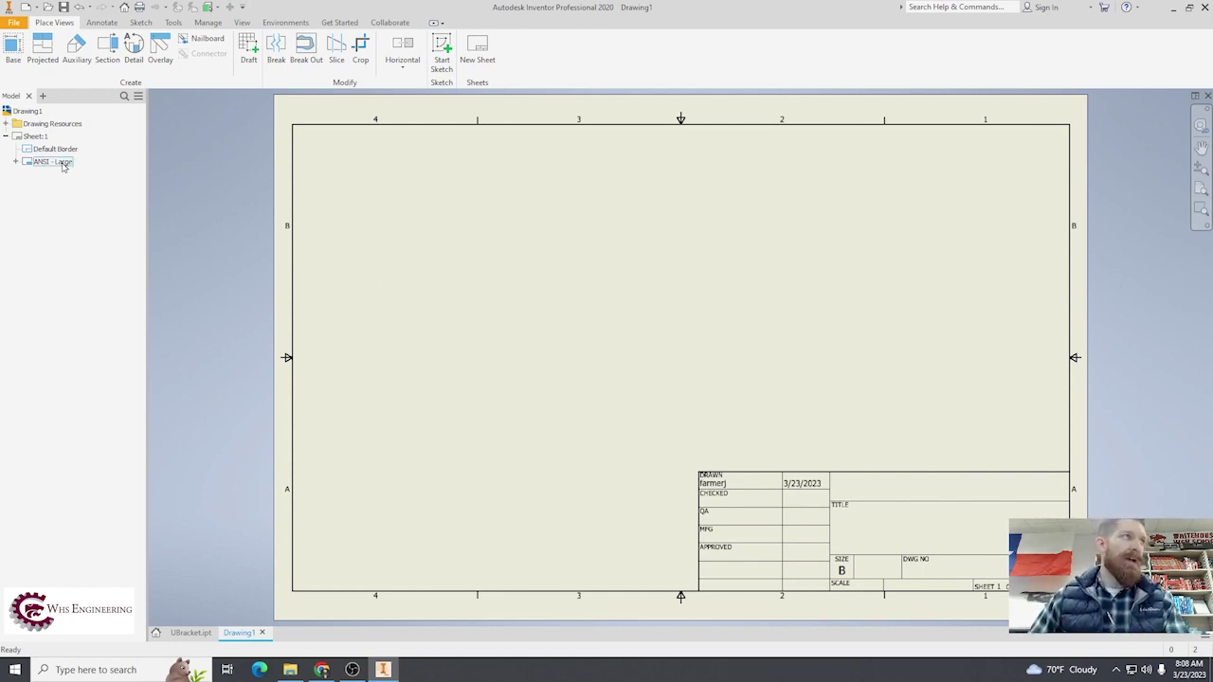
- Delete the ANSI - Large title block and insert ANSI A from Drawing Resources
right_click(58, 166)
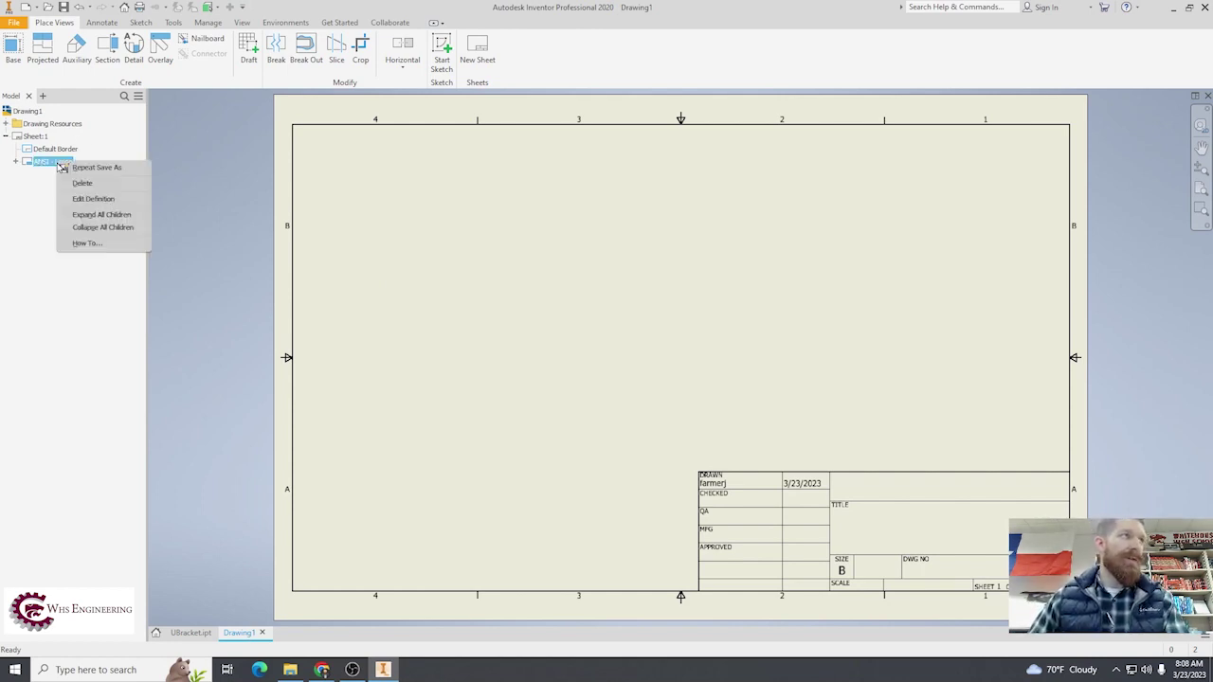
left_click(101, 188)
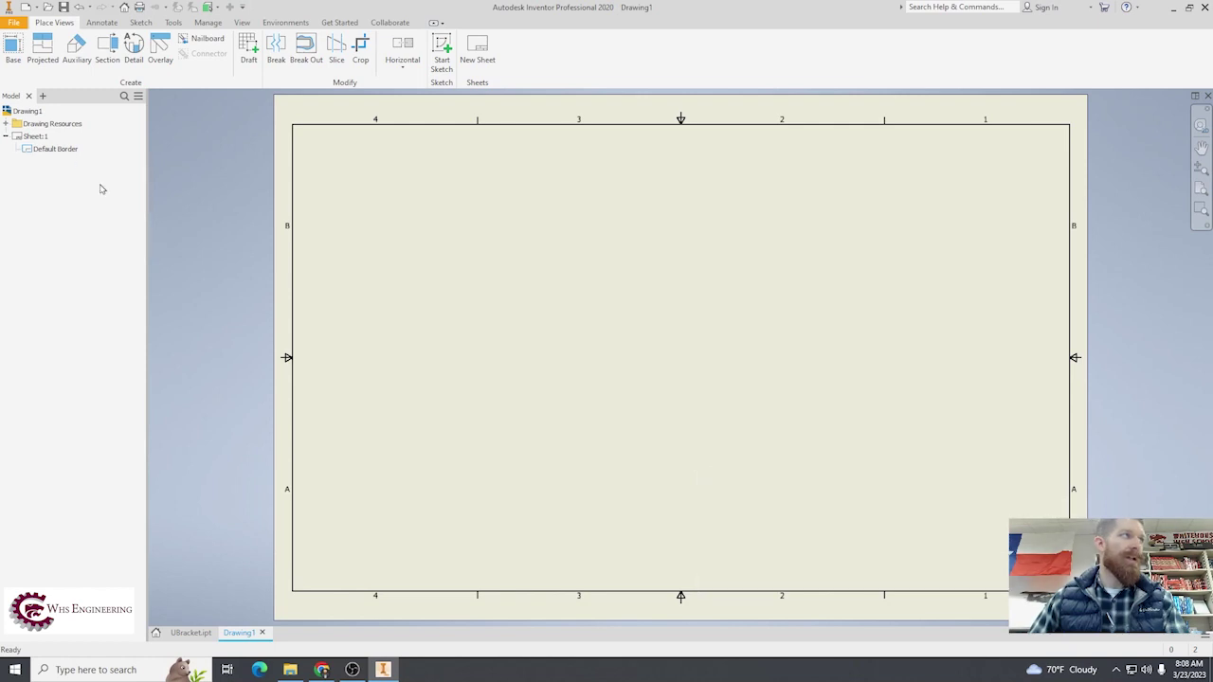
left_click(7, 125)
left_click(16, 162)
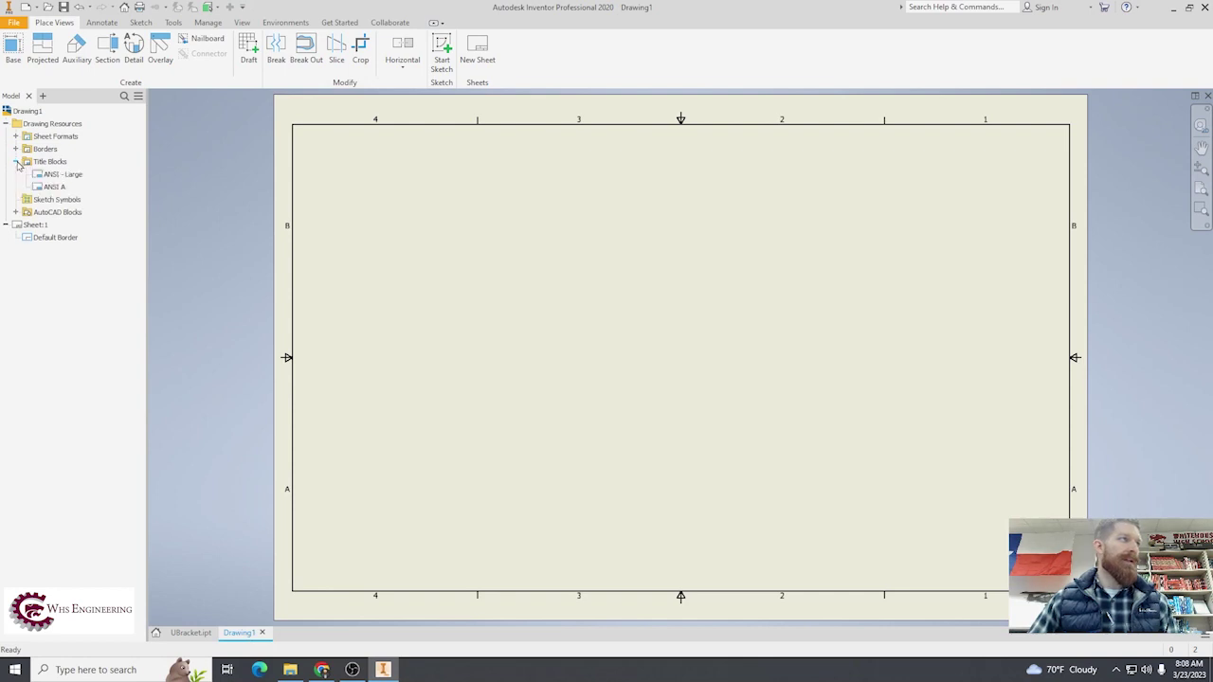
double_click(54, 187)
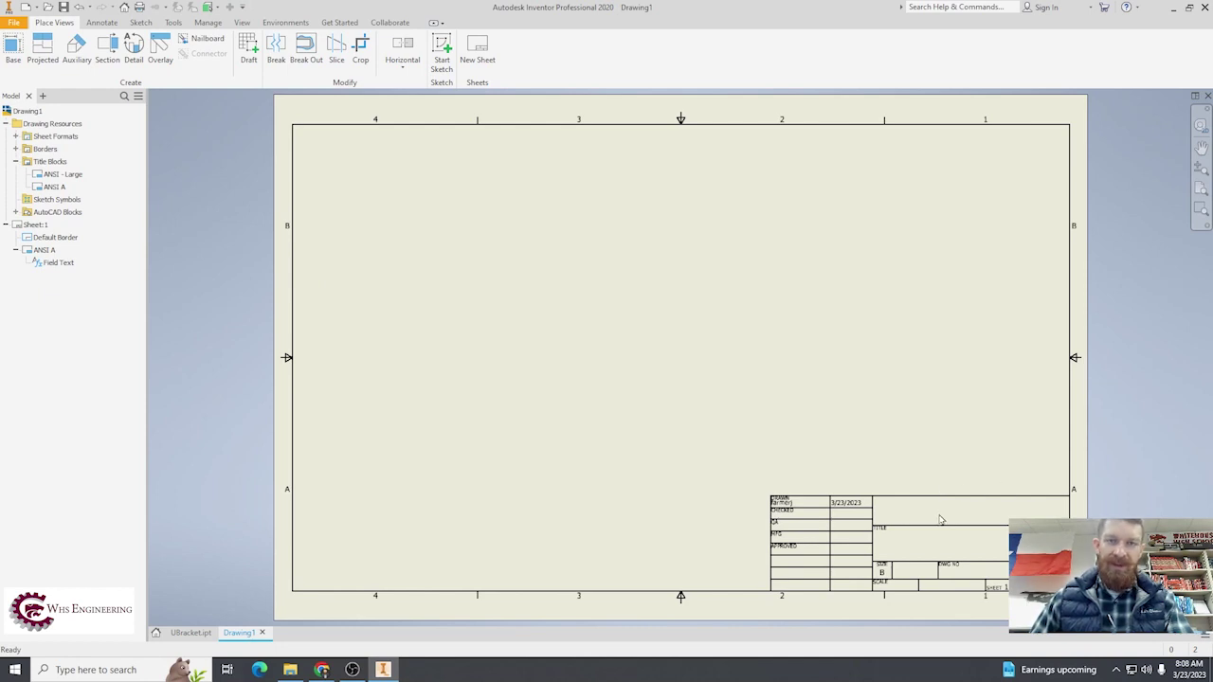
- Place the UBracket front base view, then project top, right-side and isometric views
left_click(9, 50)
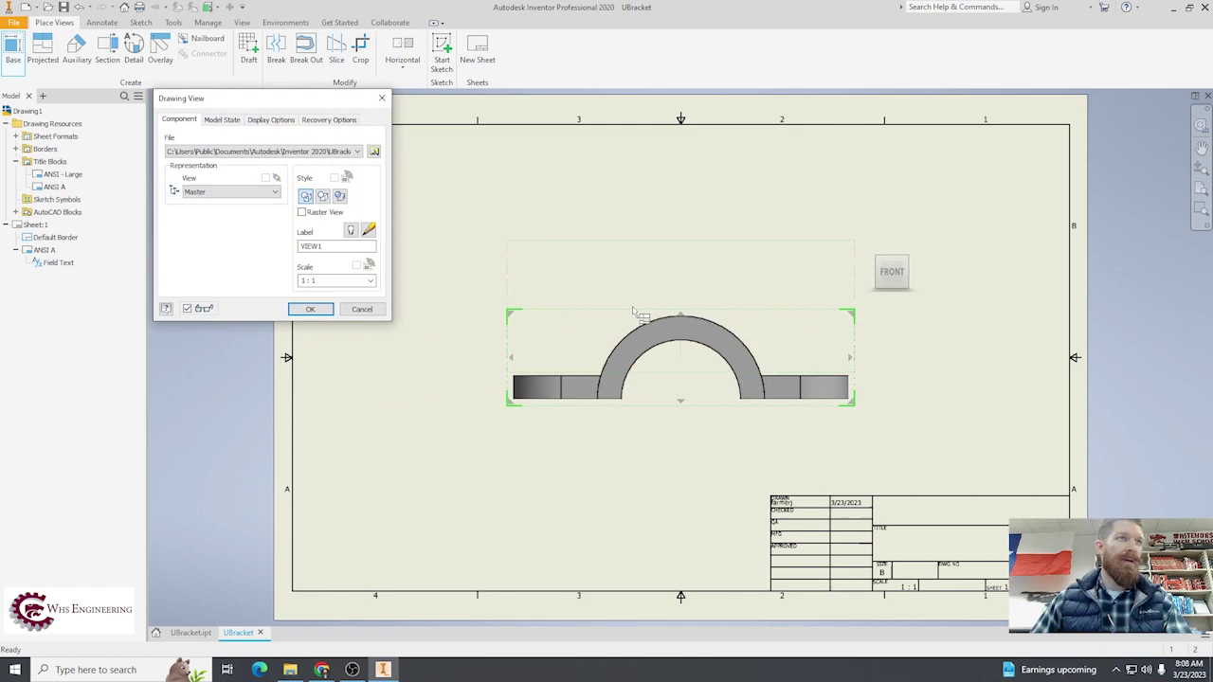
mouse_move(625, 317)
left_mouse_down()
mouse_move(535, 375)
mouse_move(485, 388)
mouse_move(495, 396)
left_mouse_up()
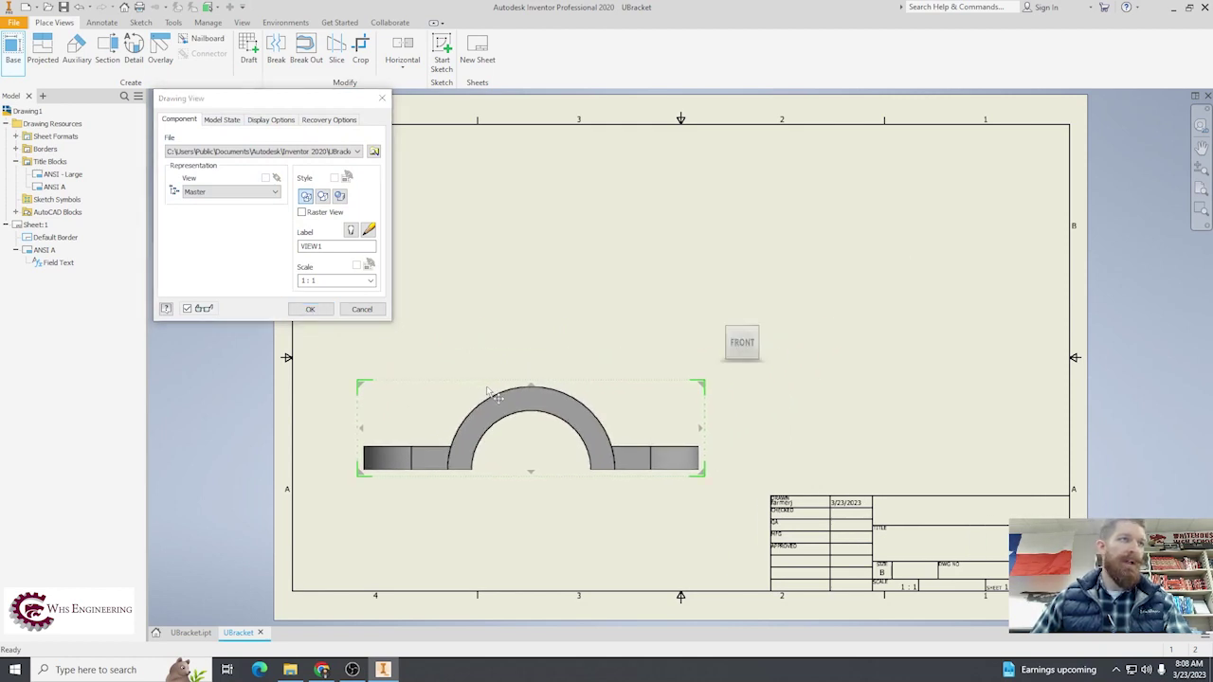
left_click(531, 237)
left_click(897, 412)
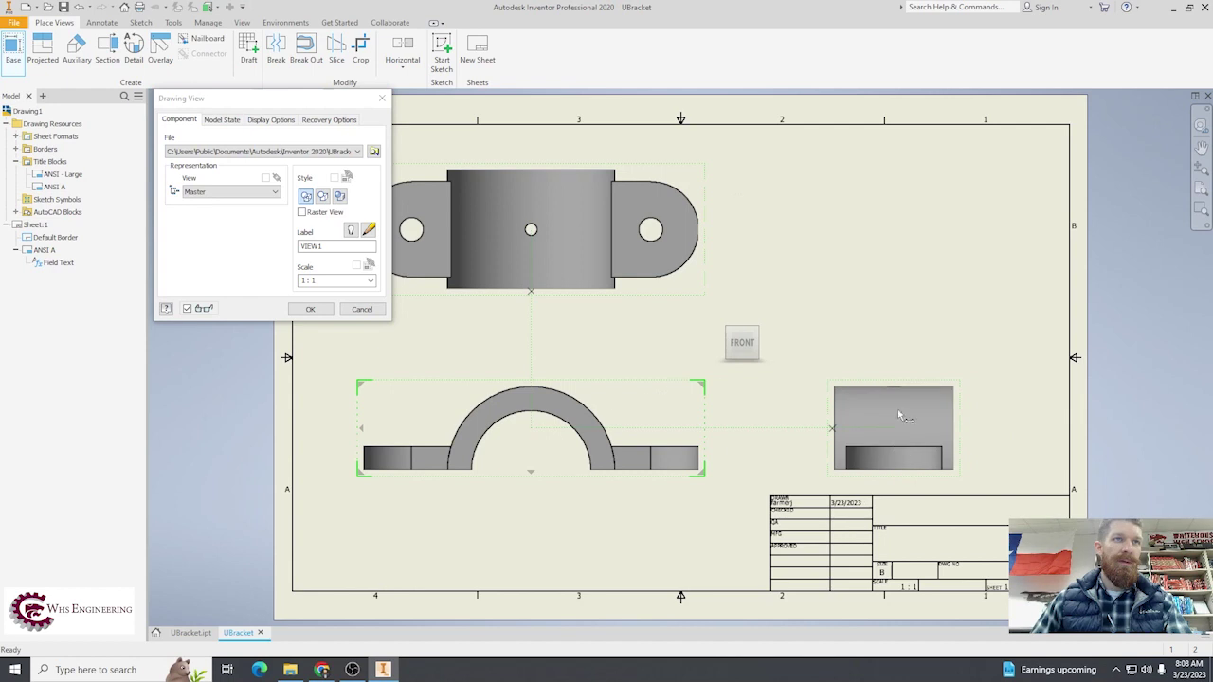
left_click(916, 246)
right_click(916, 249)
left_click(974, 246)
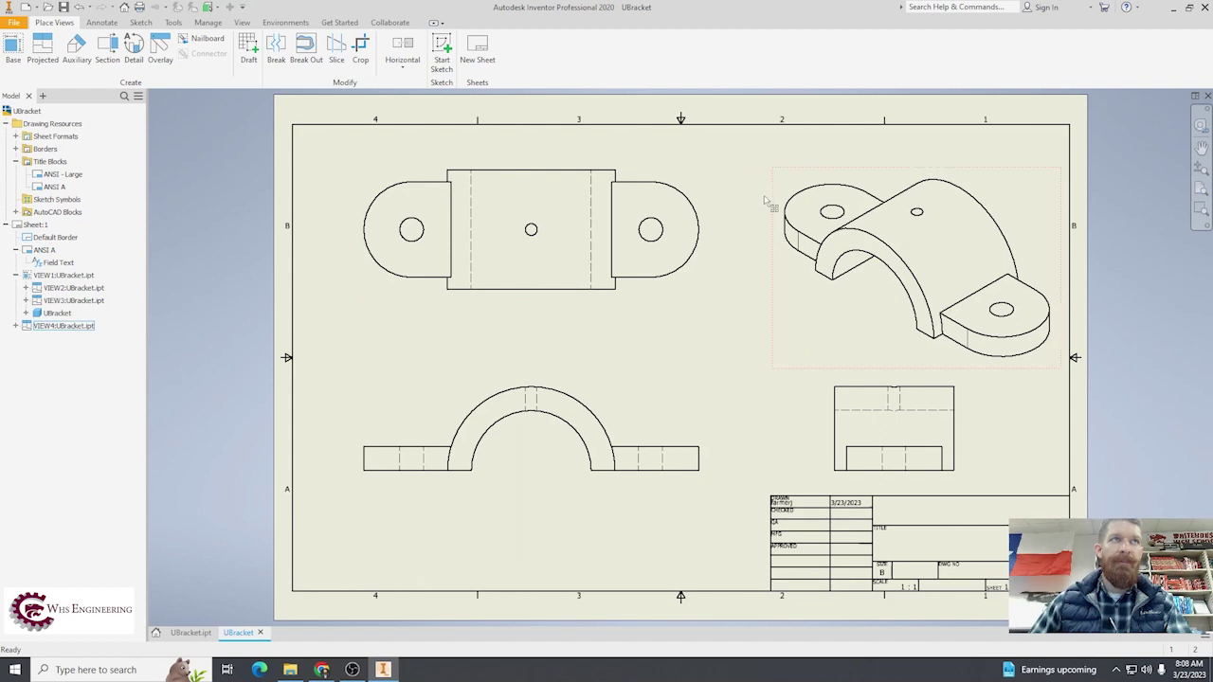
- Set the isometric view's display style to Shaded
double_click(772, 202)
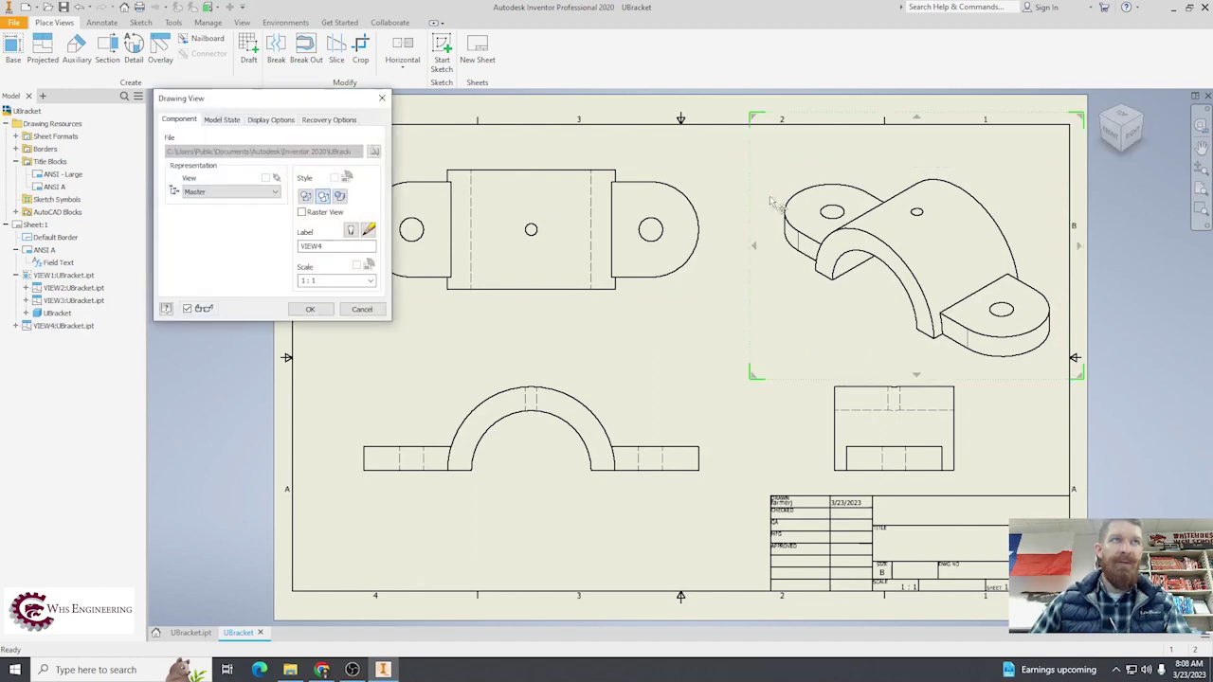
left_click(340, 197)
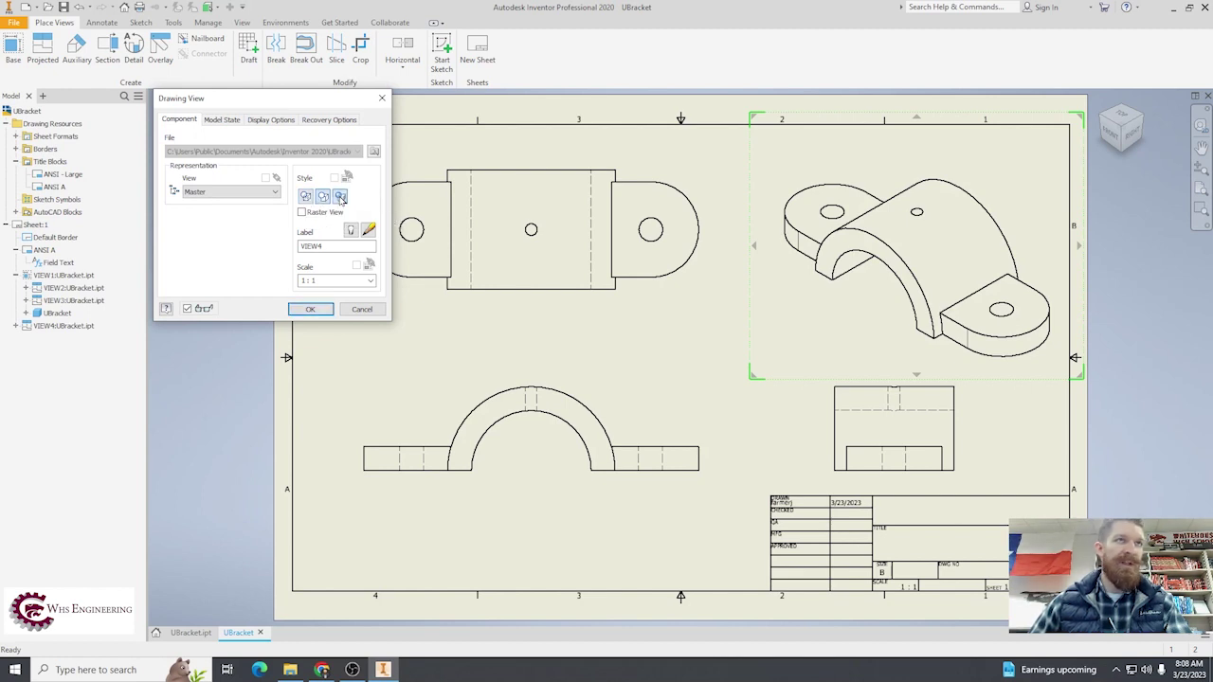
left_click(311, 309)
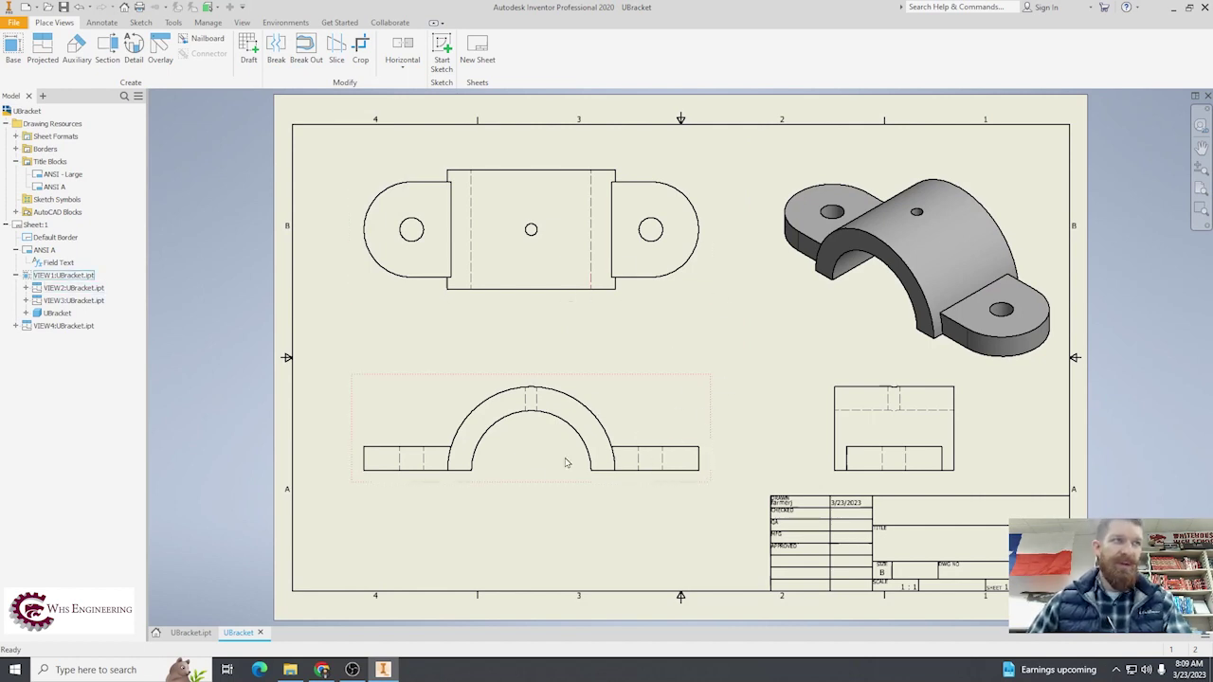
- Open the front view's settings and close them unchanged with OK
left_click(517, 487)
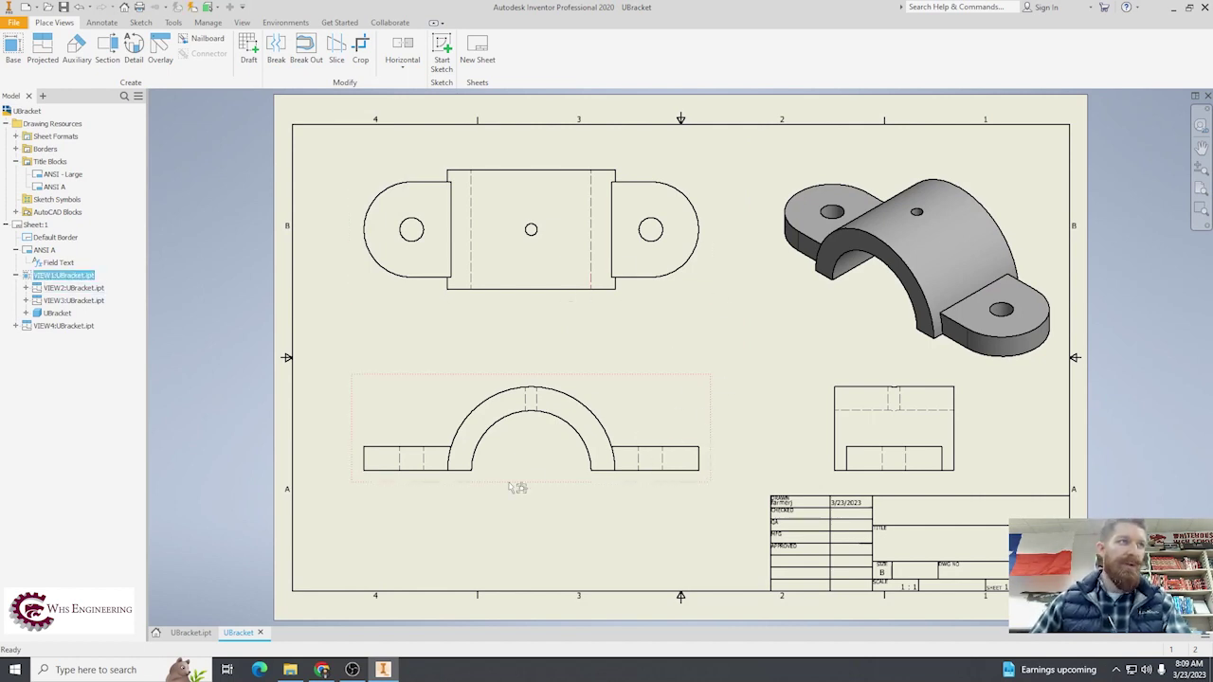
double_click(517, 487)
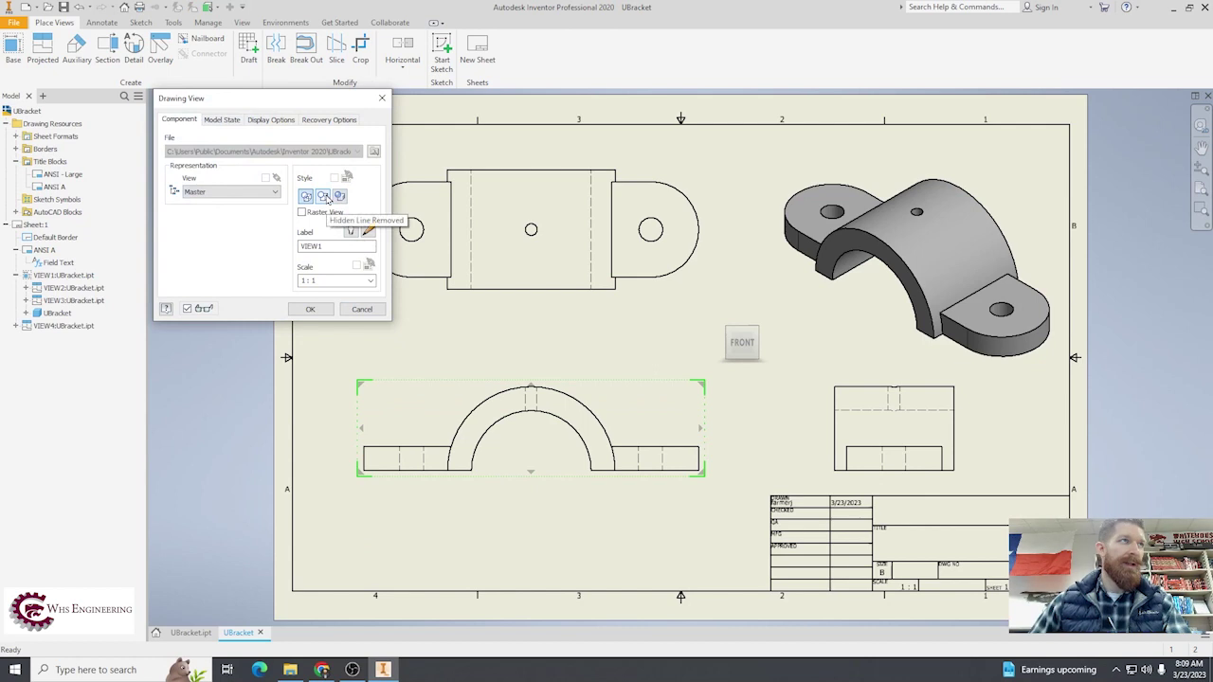
left_click(310, 309)
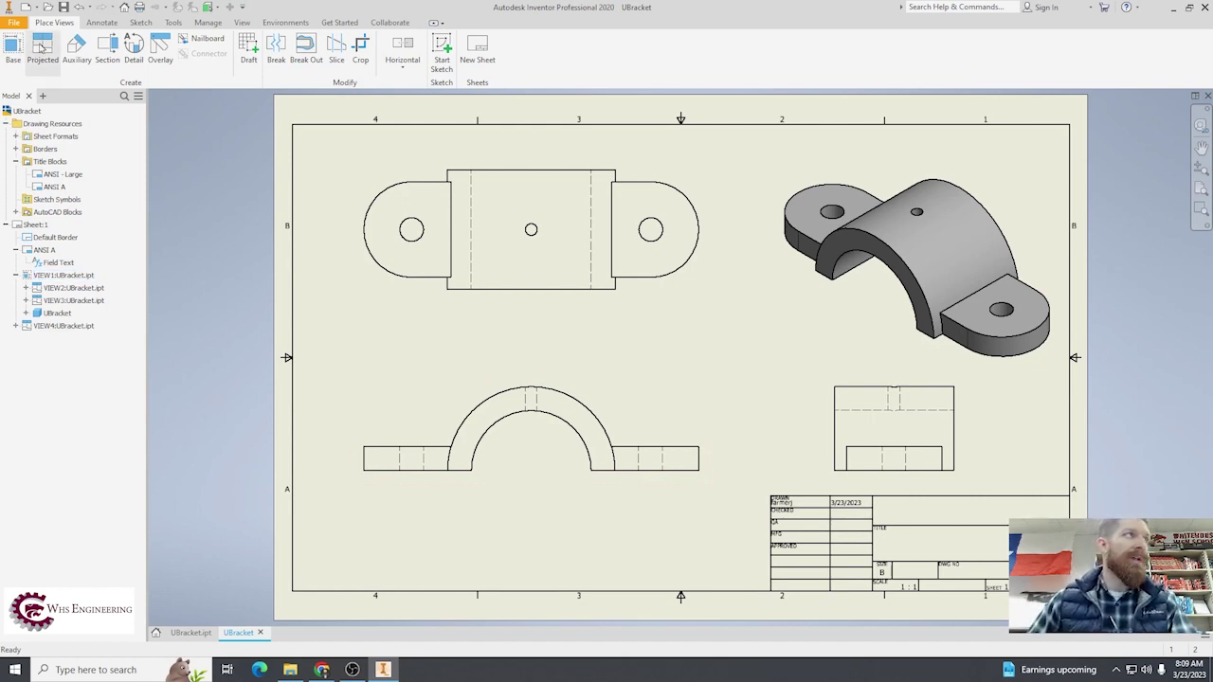
left_click(102, 22)
left_click(20, 53)
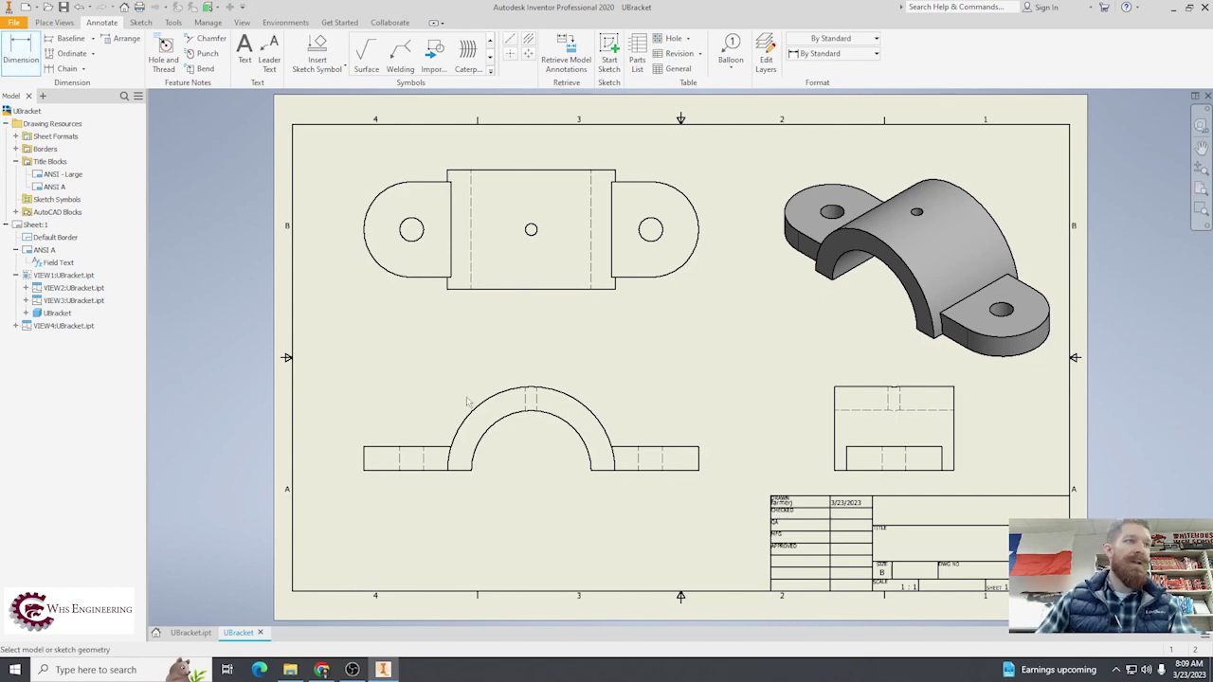
left_click(587, 405)
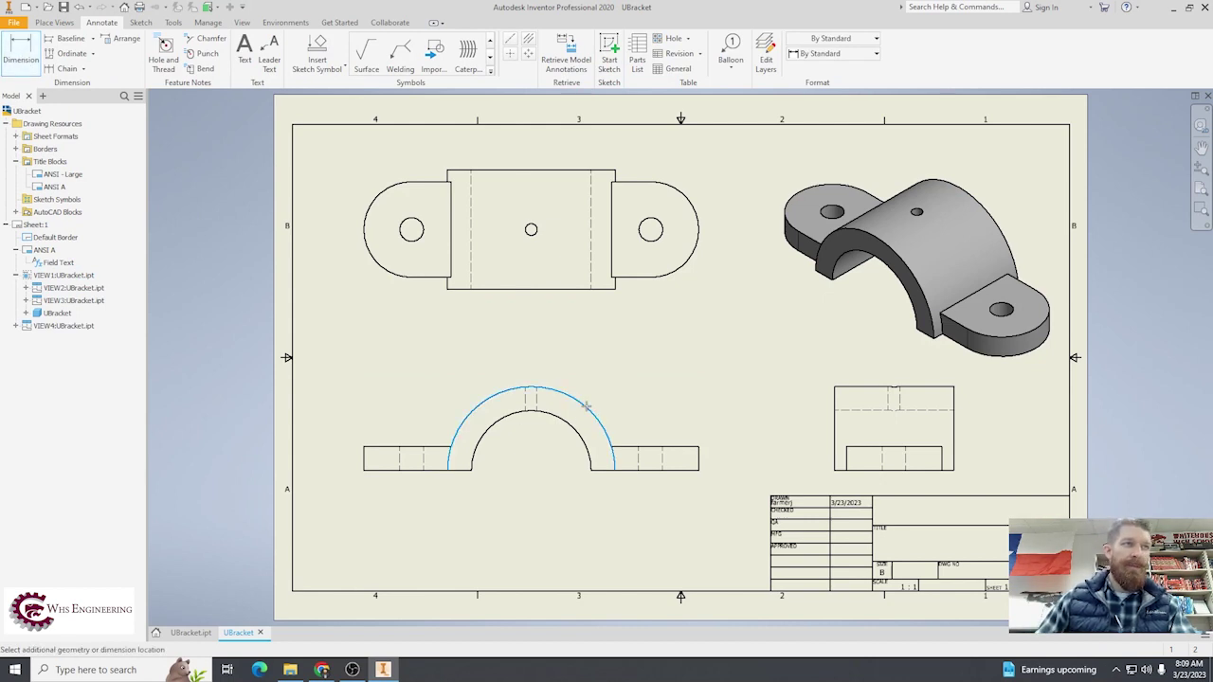
left_click(532, 458)
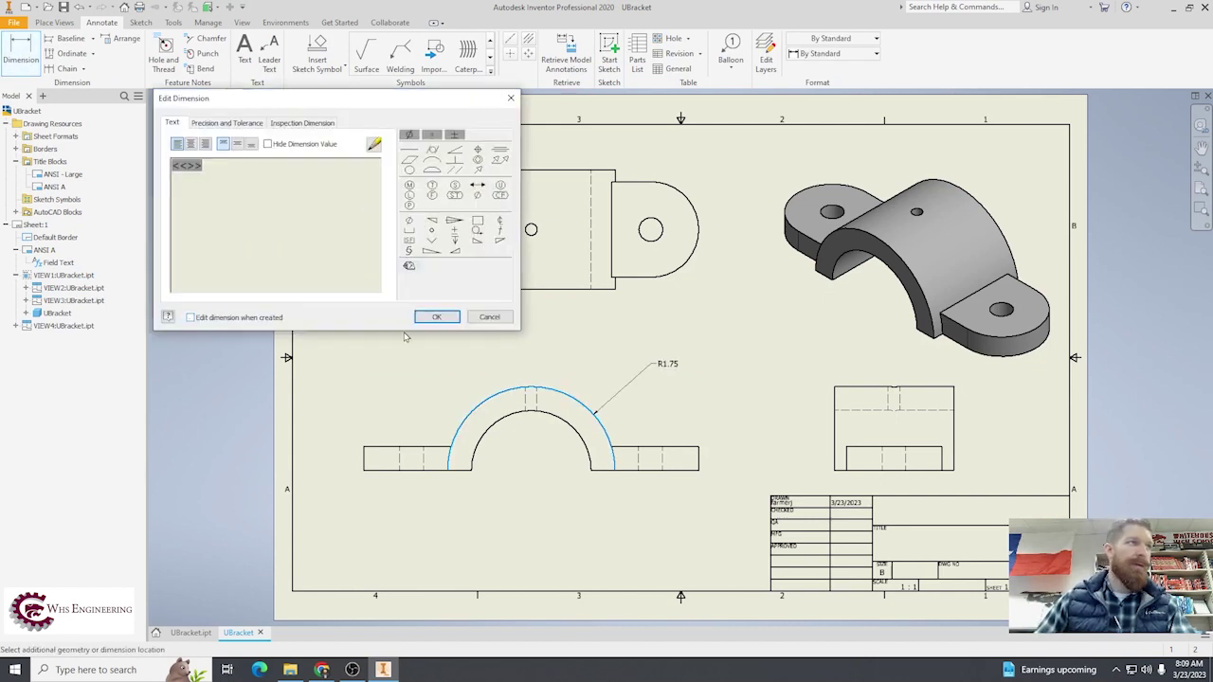
left_click(436, 317)
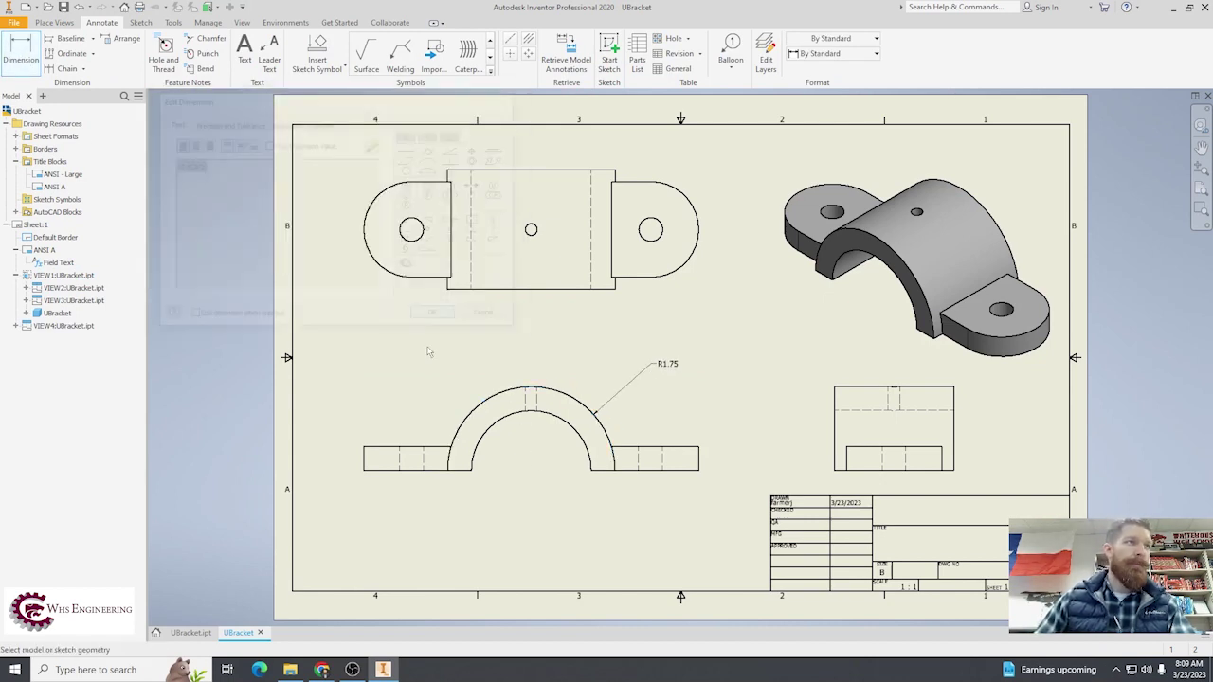
left_click(498, 411)
left_click(460, 371)
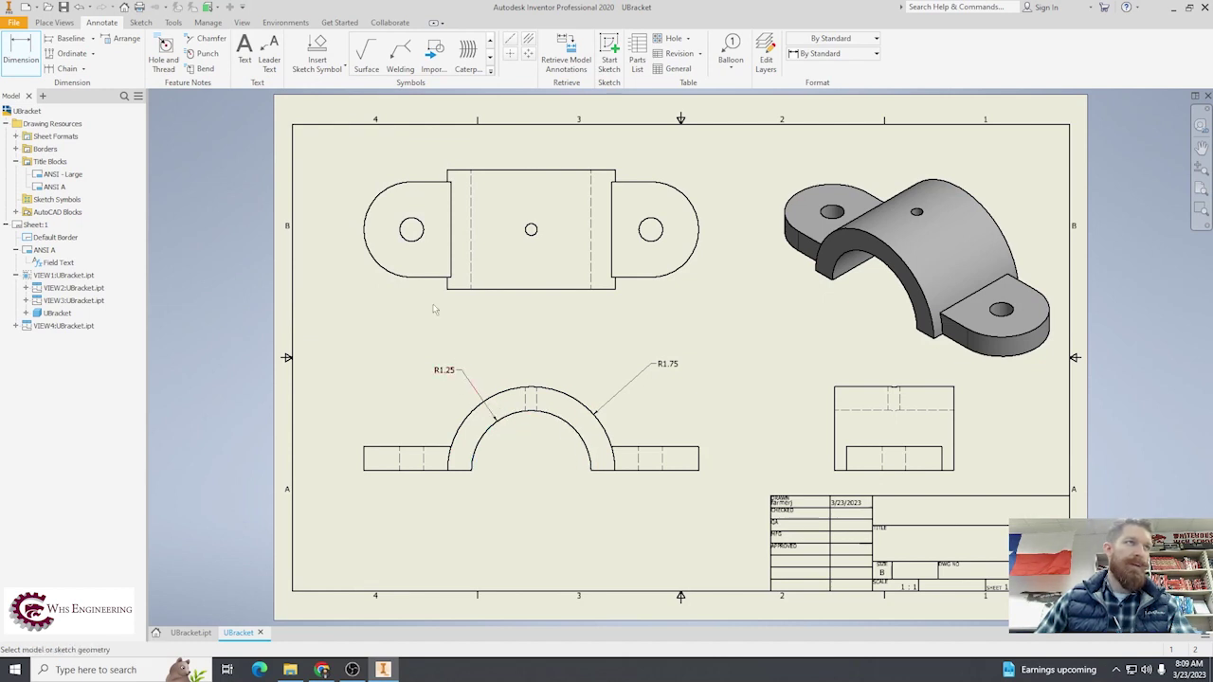
left_click(418, 249)
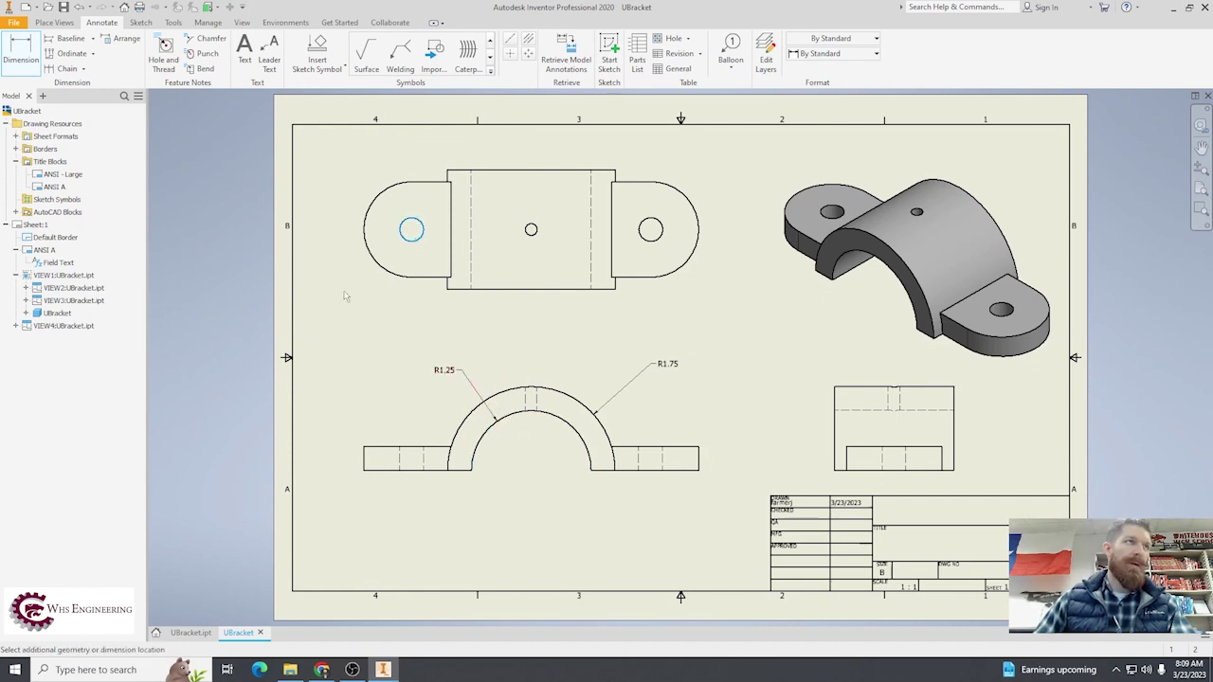
left_click(422, 276)
left_click(351, 258)
left_click(553, 296)
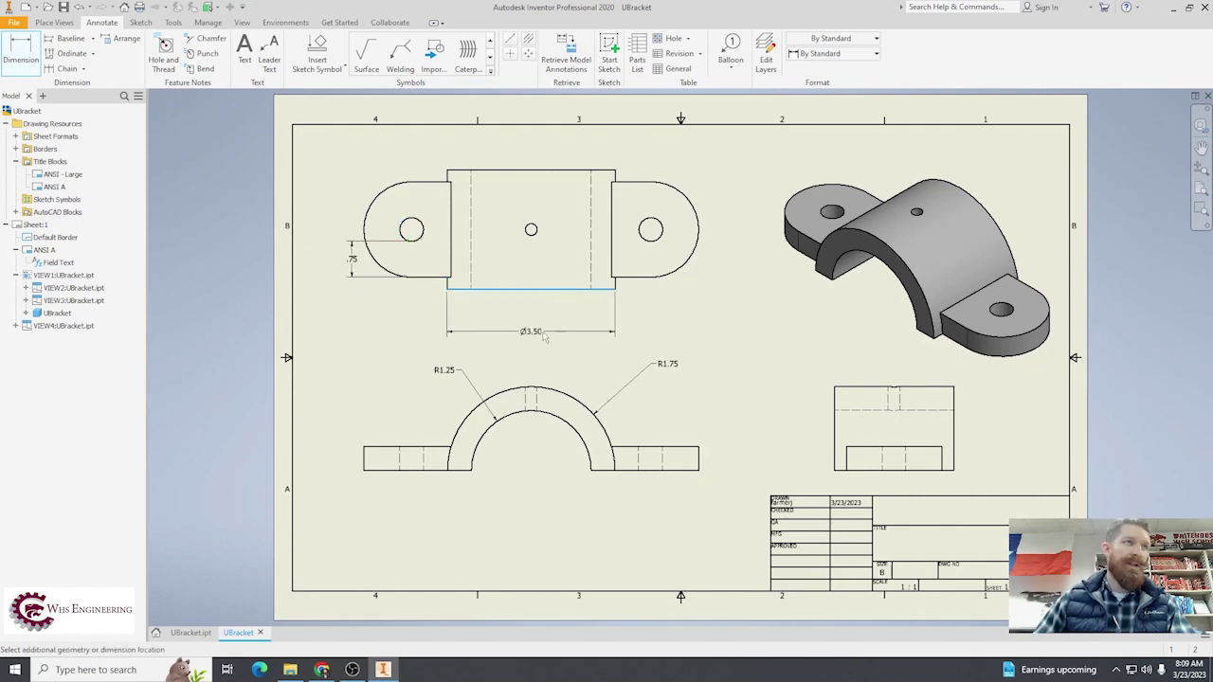
left_click(558, 336)
key("ctrl+z")
key("ctrl+z")
key("ctrl+z")
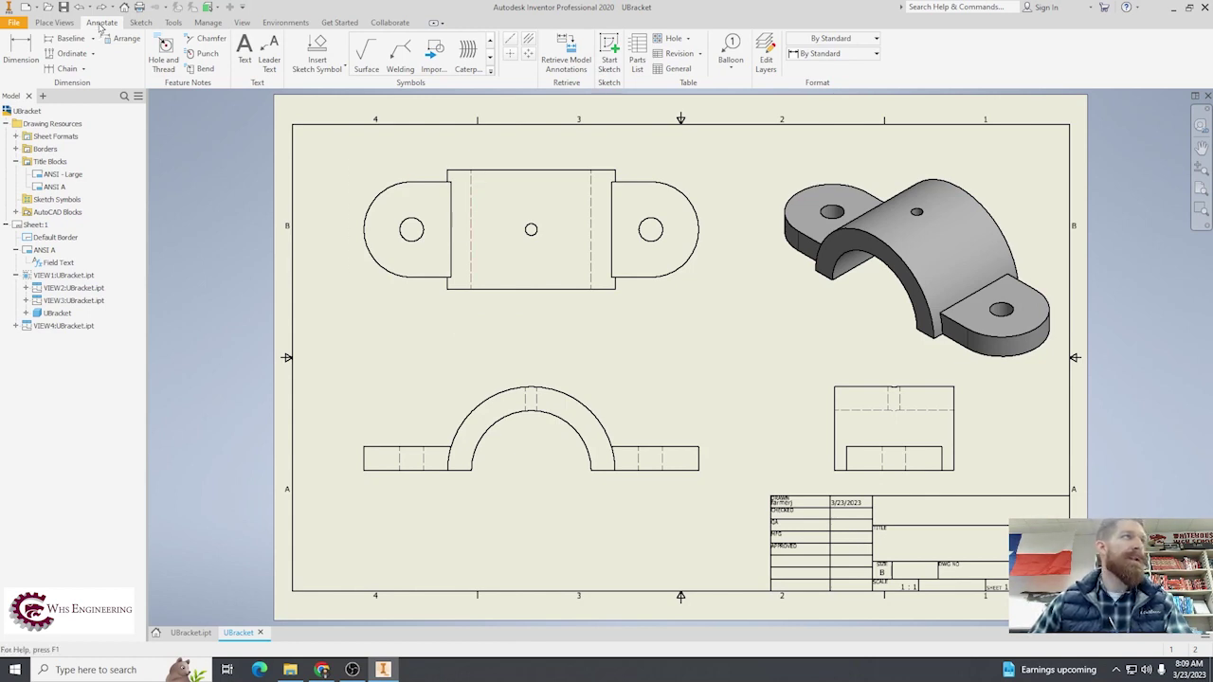
- Retrieve the model annotations into the front view
left_click(577, 62)
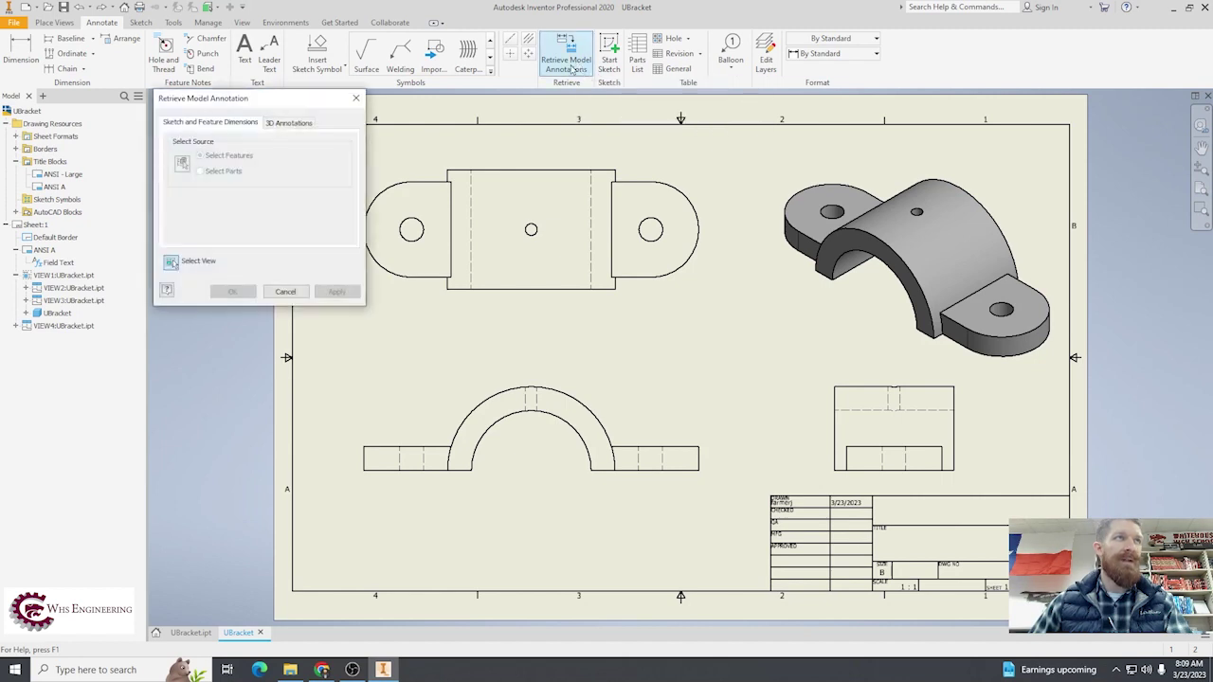
left_click(458, 381)
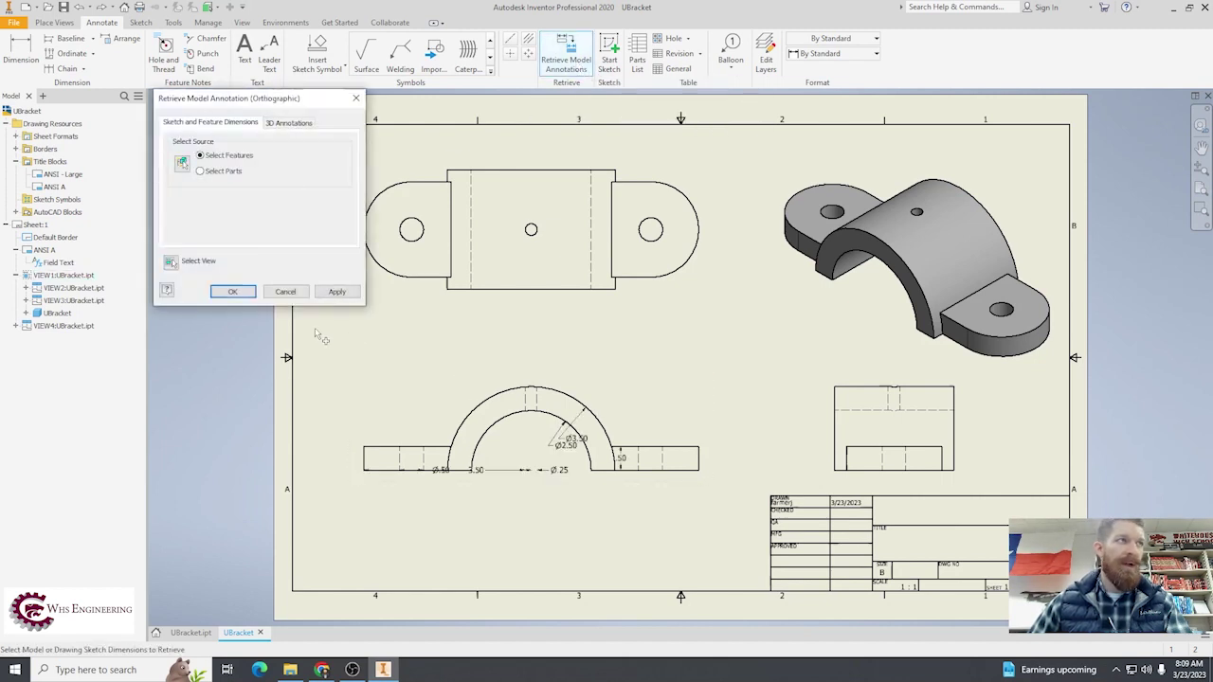
left_click(249, 293)
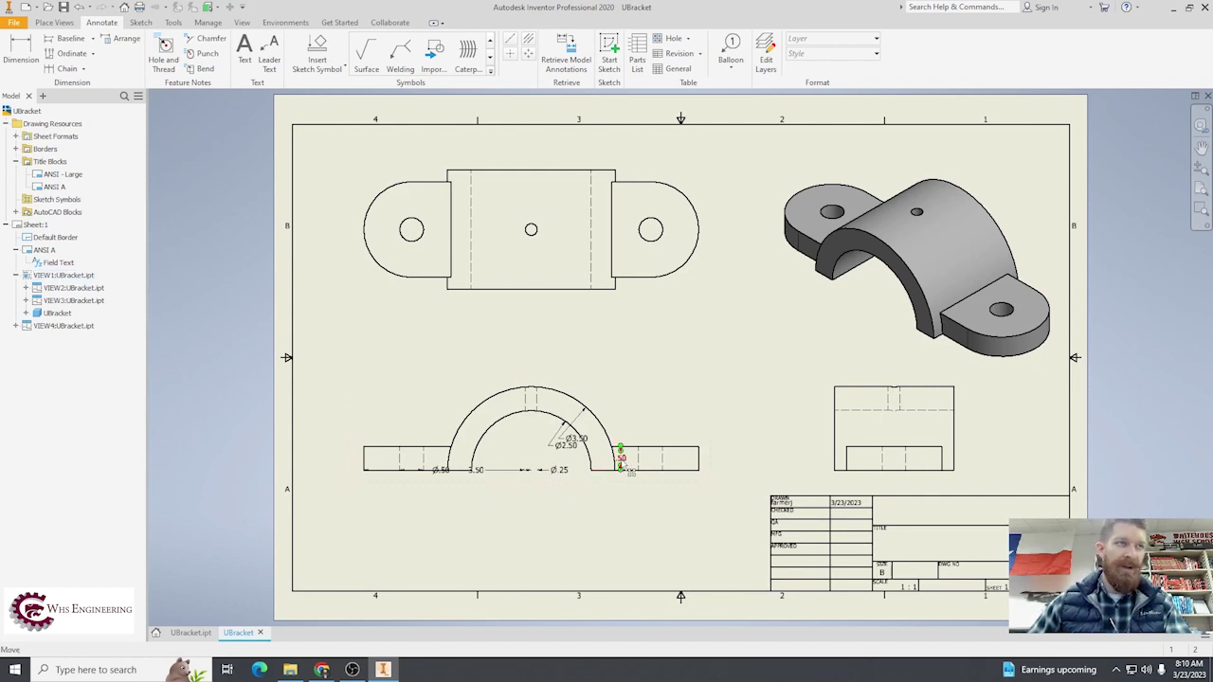
- Reposition the .50, Ø3.50 and Ø2.50 dimensions; delete the Ø.50, Ø.25 and 3.50 ones
left_click_drag(625, 464, 726, 461)
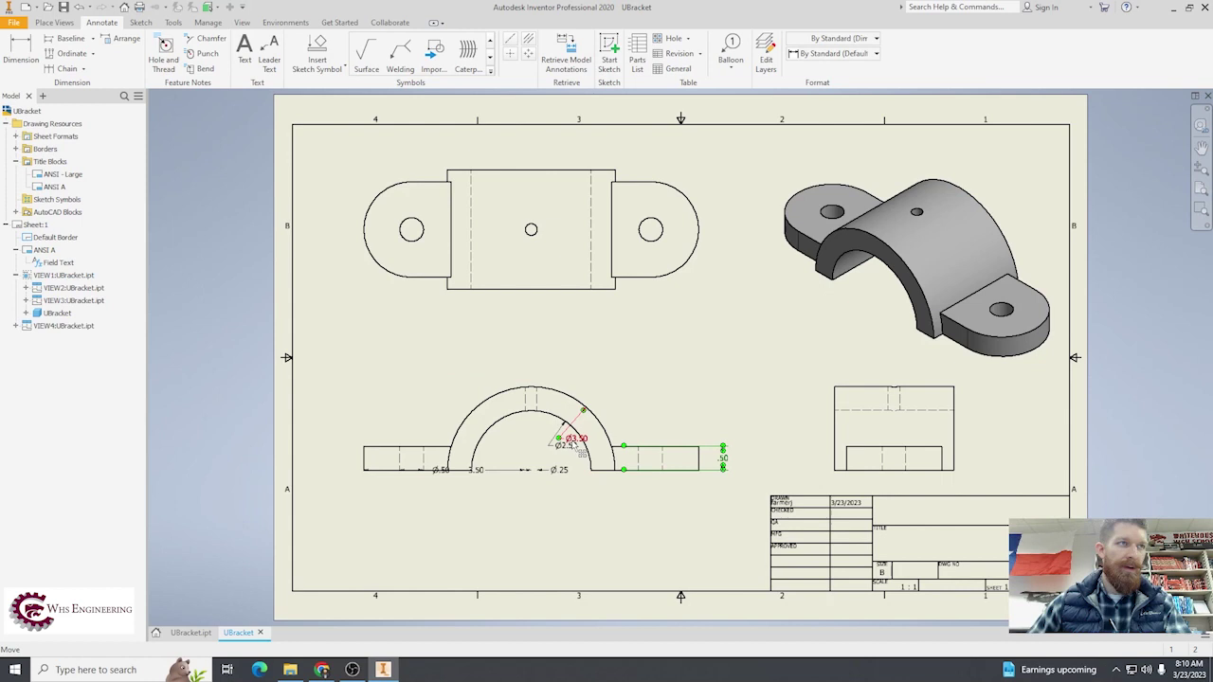
left_click_drag(575, 438, 613, 382)
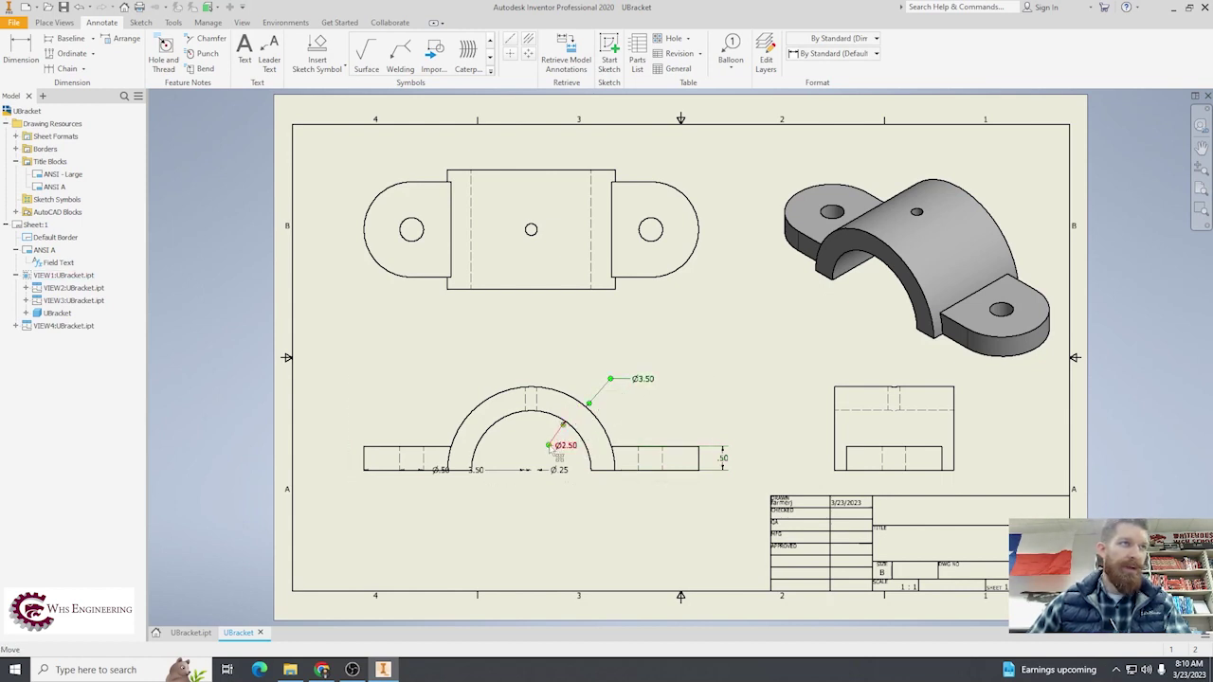
left_click_drag(558, 447, 429, 385)
left_click_drag(441, 471, 410, 505)
key("Delete")
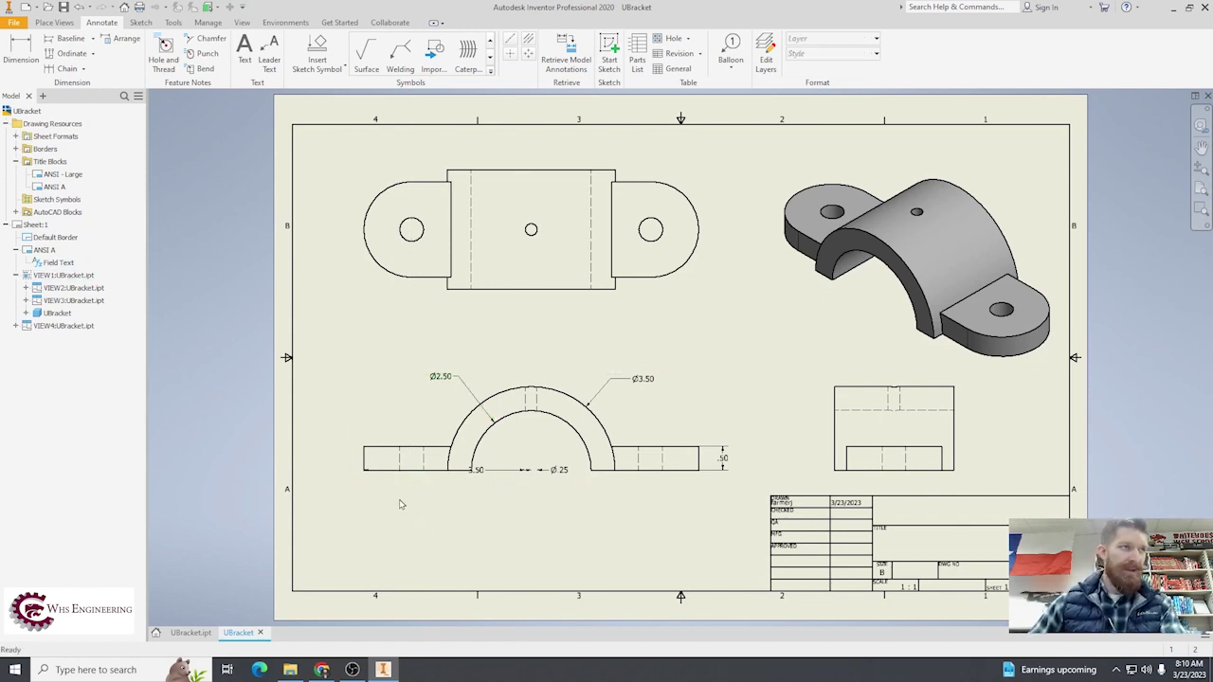
left_click(558, 469)
key("Delete")
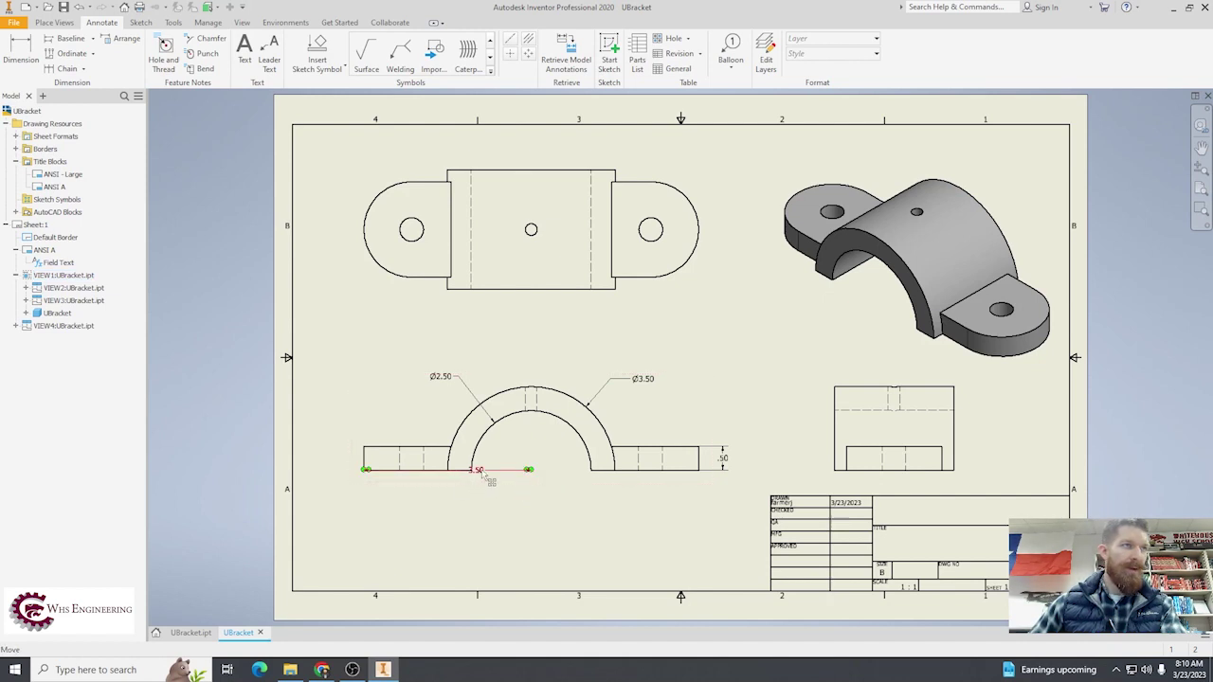
left_click_drag(488, 471, 512, 359)
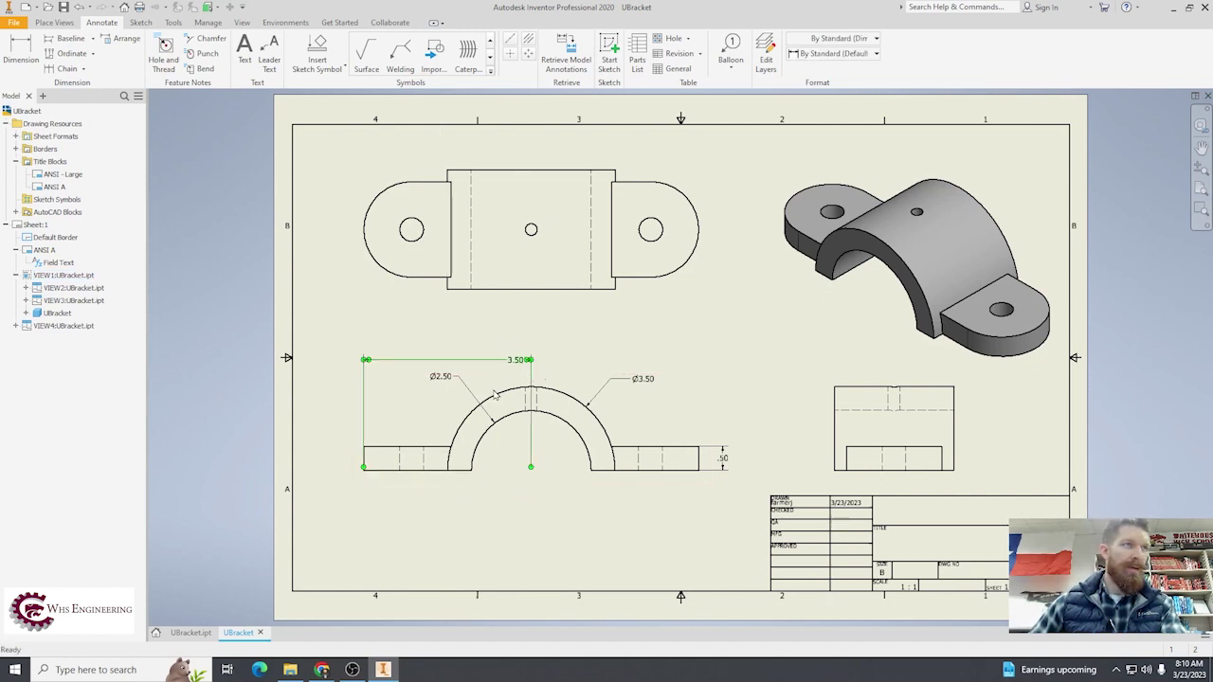
key("Delete")
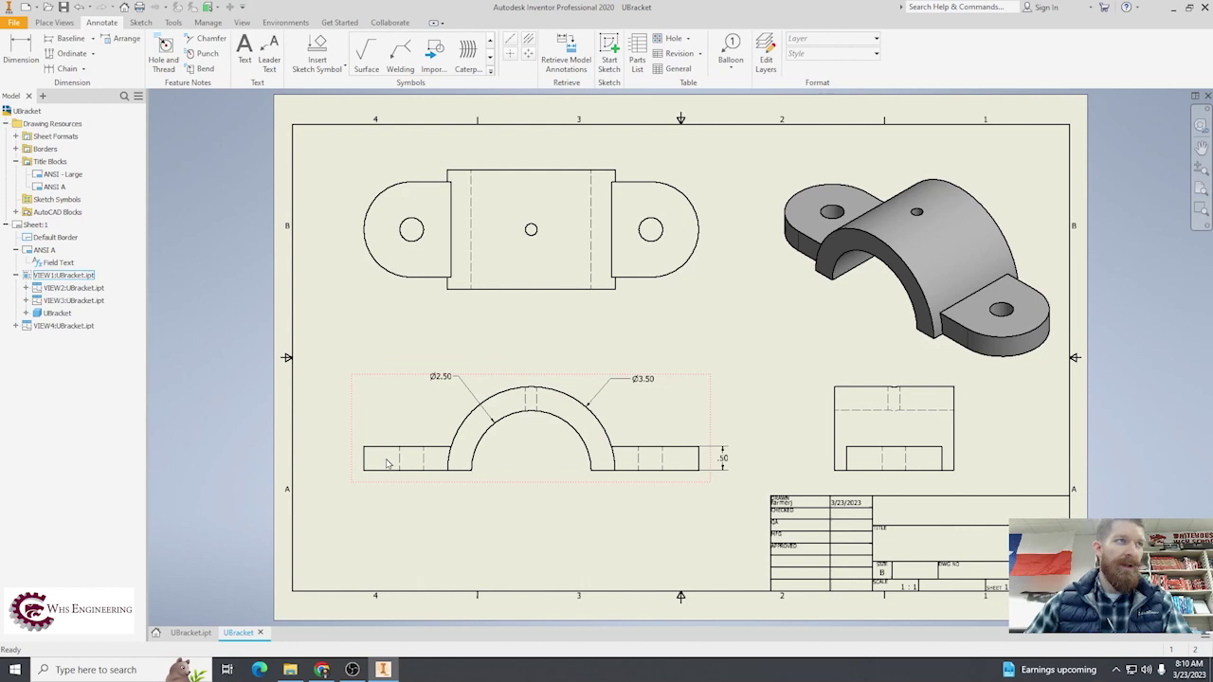
- Retrieve model dimensions and move 2.00, R1.00 and Ø.50 closer to the top view
left_click(566, 55)
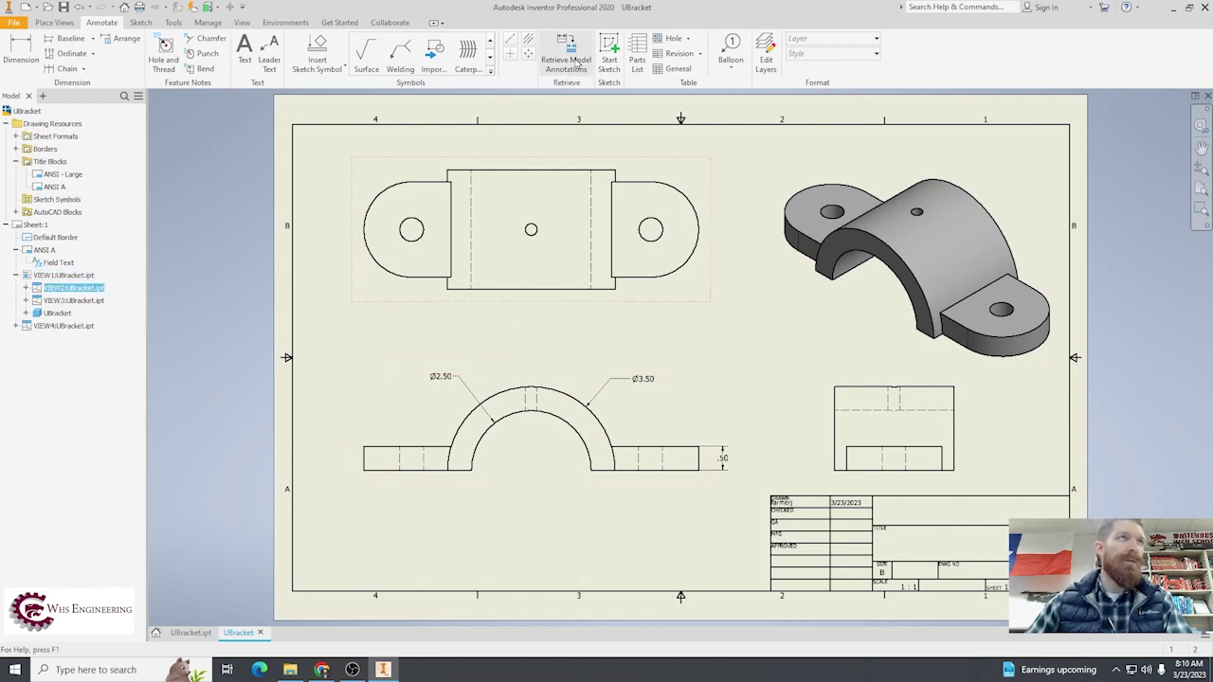
left_click(234, 293)
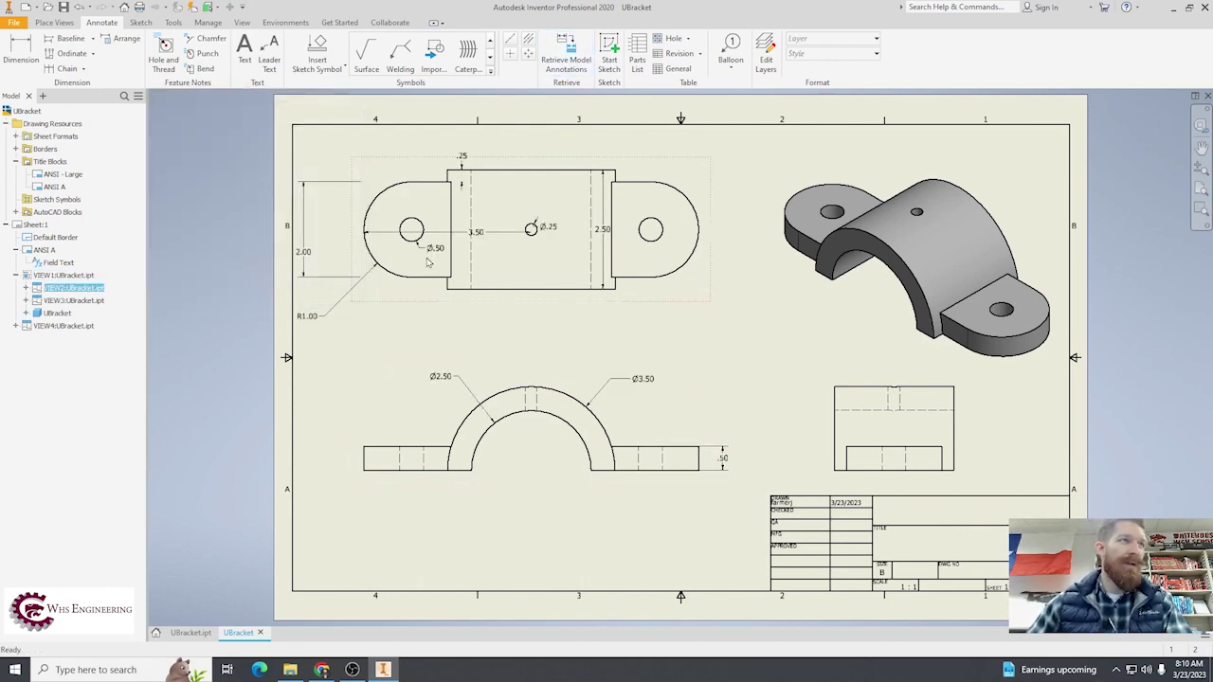
left_click_drag(298, 254, 343, 254)
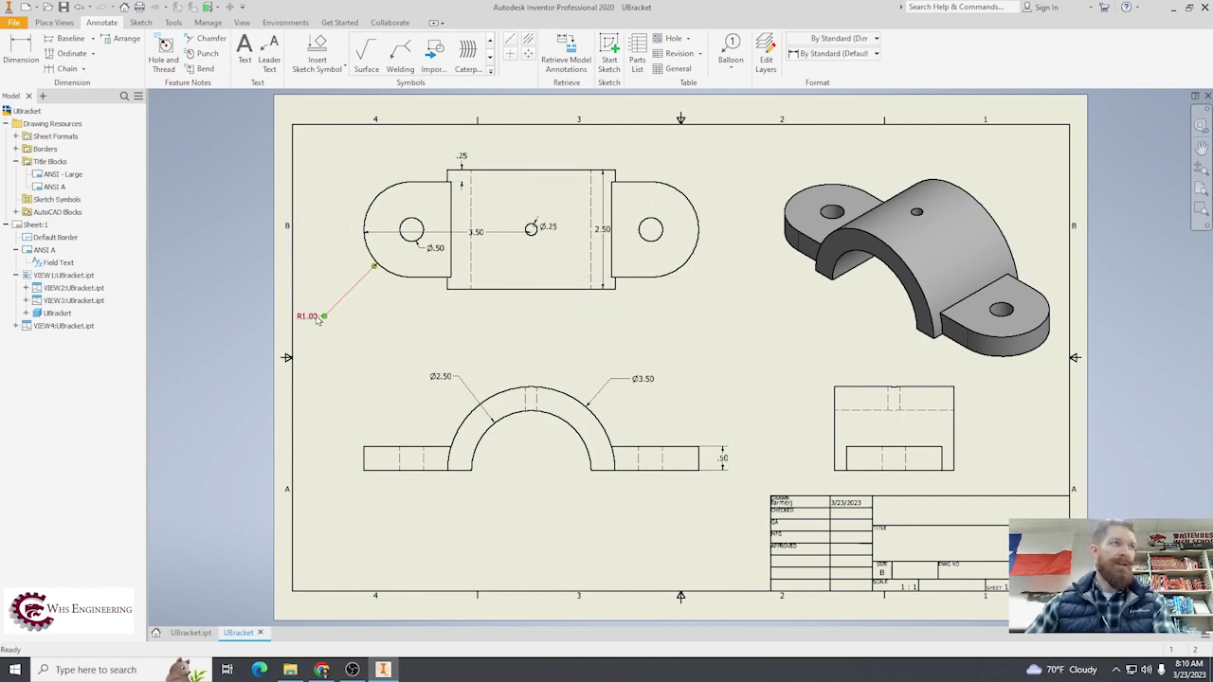
left_click_drag(303, 319, 338, 288)
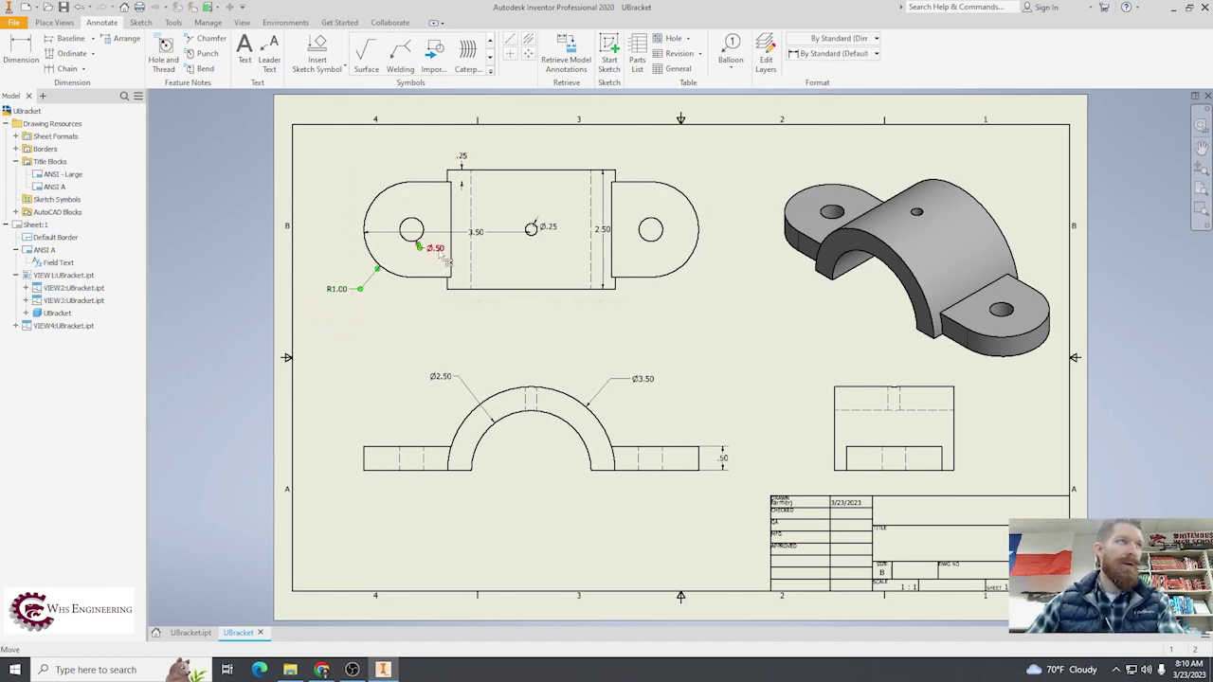
left_click_drag(432, 249, 376, 183)
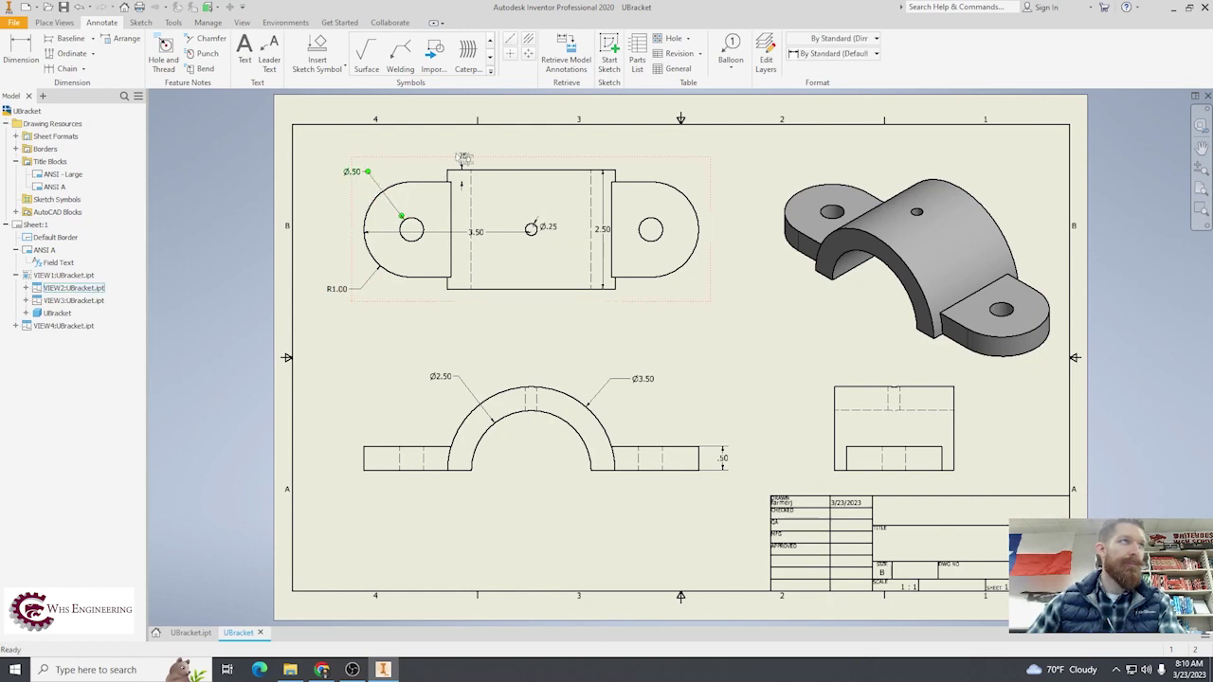
- Delete the .25 dimension; place 3.50 below, Ø.25 above and 2.50 further right
left_click(463, 159)
key("Delete")
left_click_drag(481, 236, 477, 324)
left_click(642, 338)
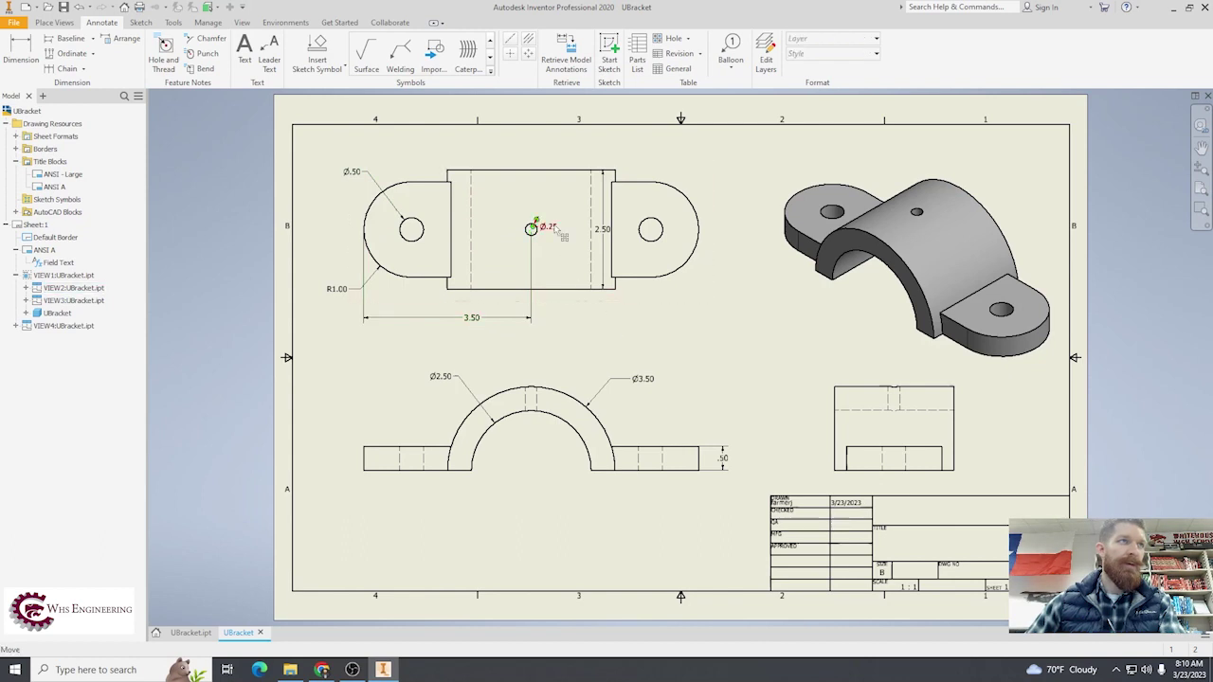
left_click_drag(551, 227, 570, 149)
left_click_drag(602, 228, 735, 233)
left_click(694, 360)
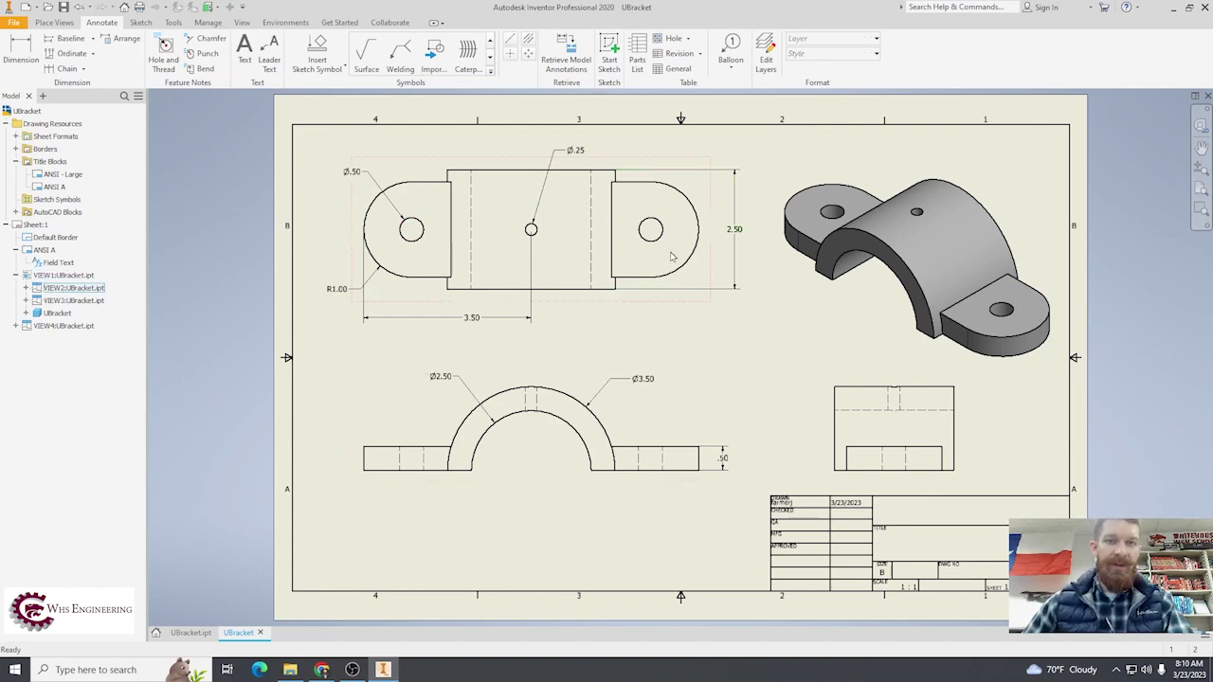
- Place centre marks on the holes in the top view with the Center Mark tool
left_click(511, 54)
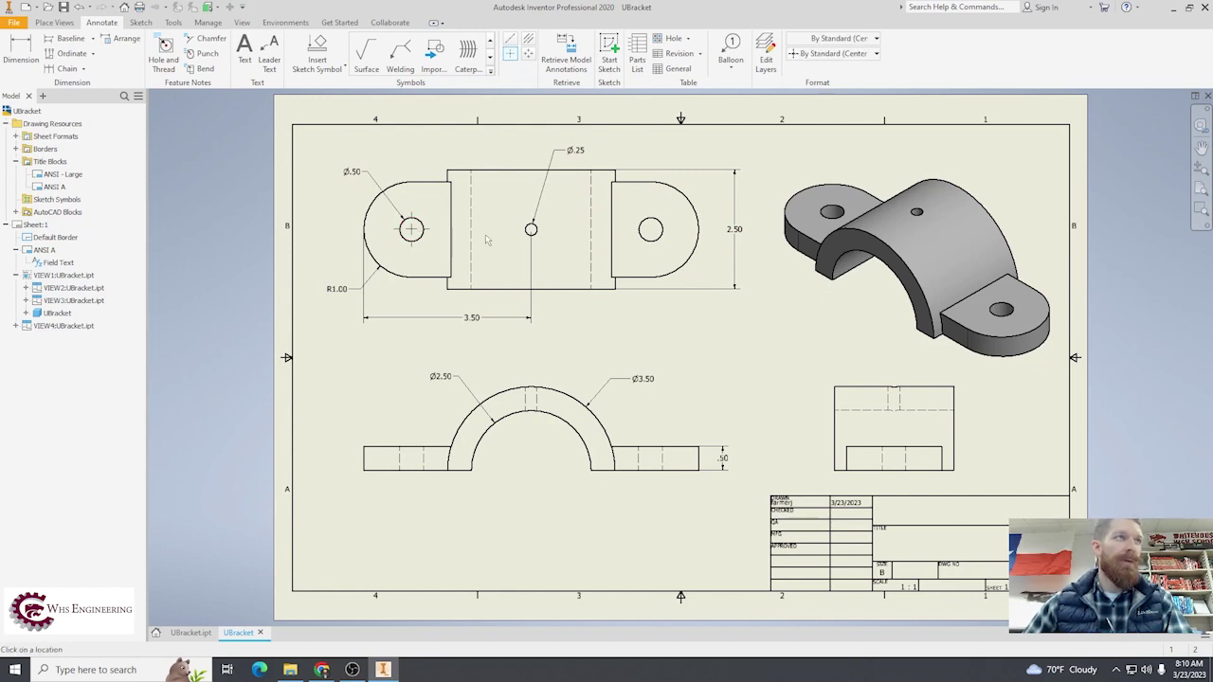
left_click(530, 231)
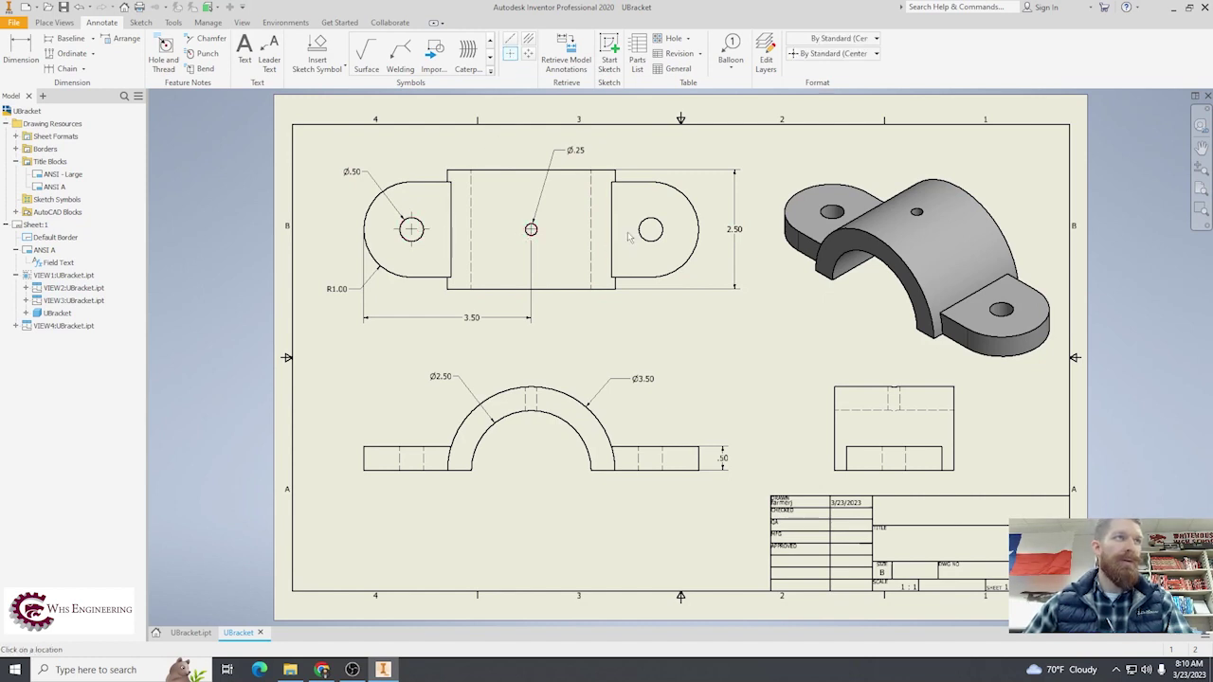
key("Escape")
left_click(597, 313)
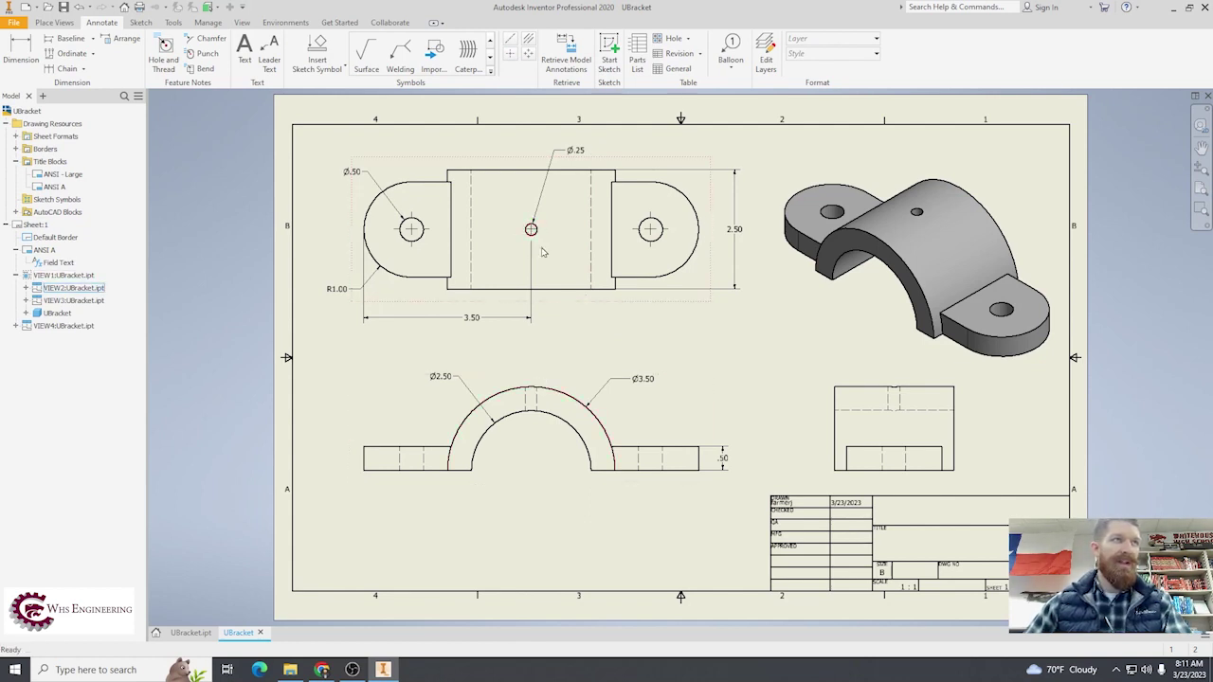
key("Return")
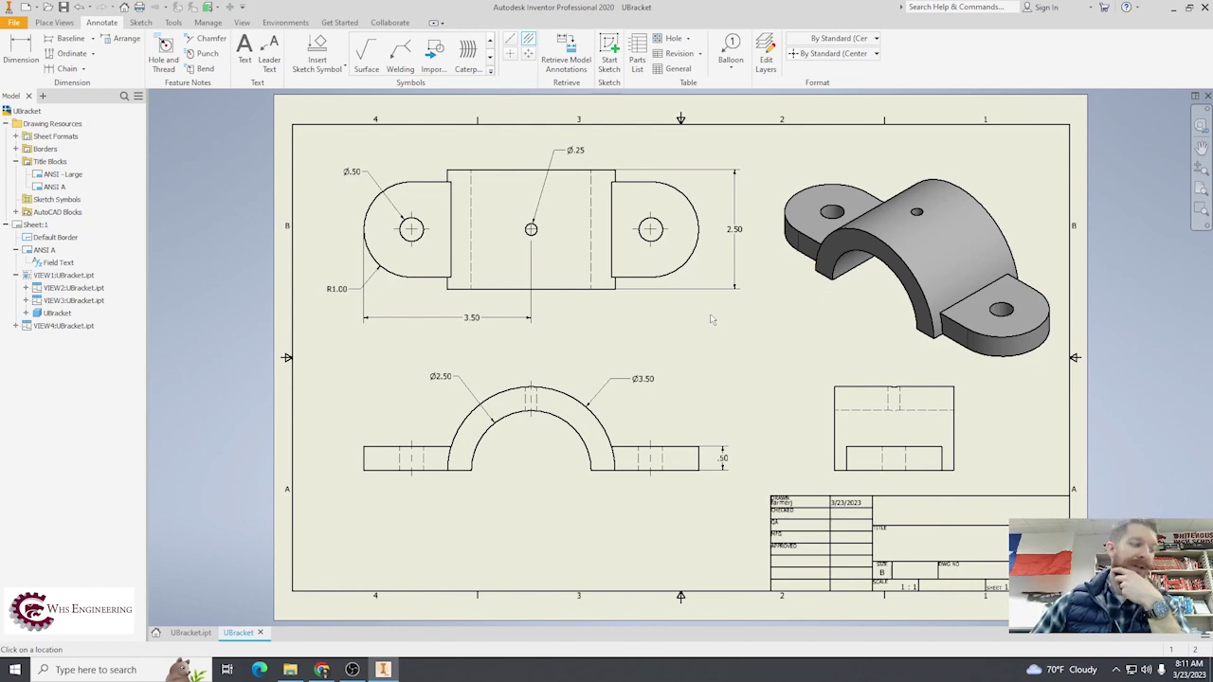
- Dimension the 5.00 spacing between the left and right hole centres and delete the old 3.50 dimension
key("d")
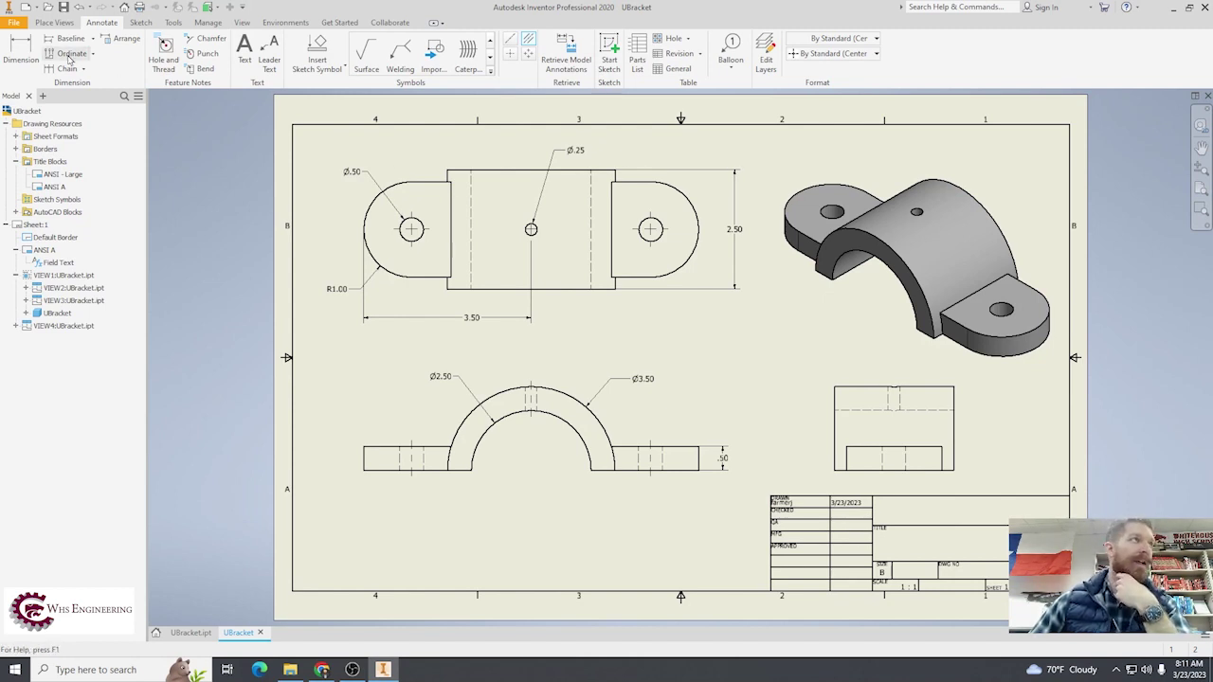
left_click(413, 237)
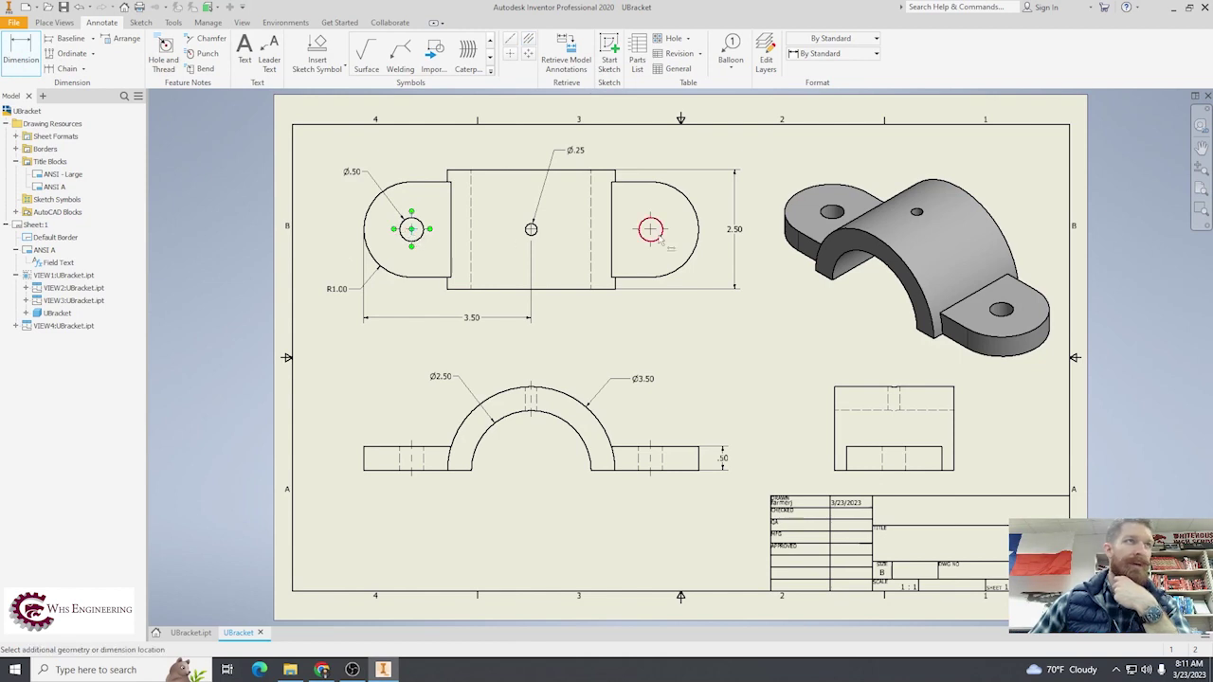
left_click(652, 231)
left_click(573, 344)
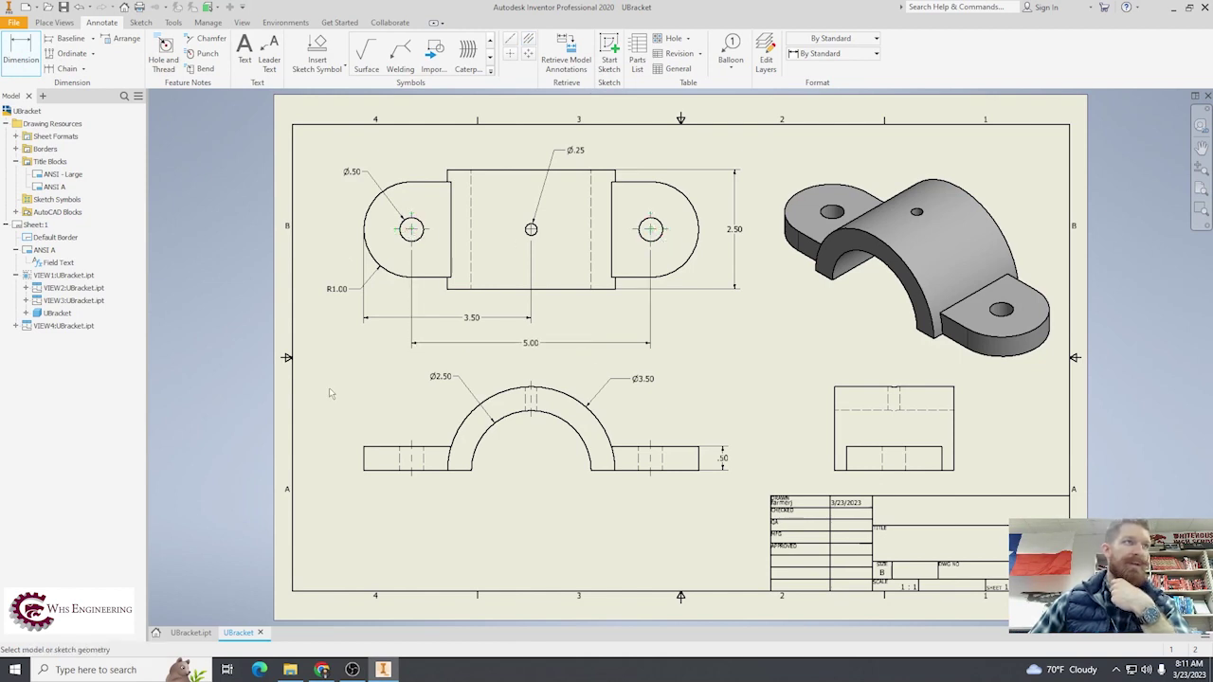
key("Escape")
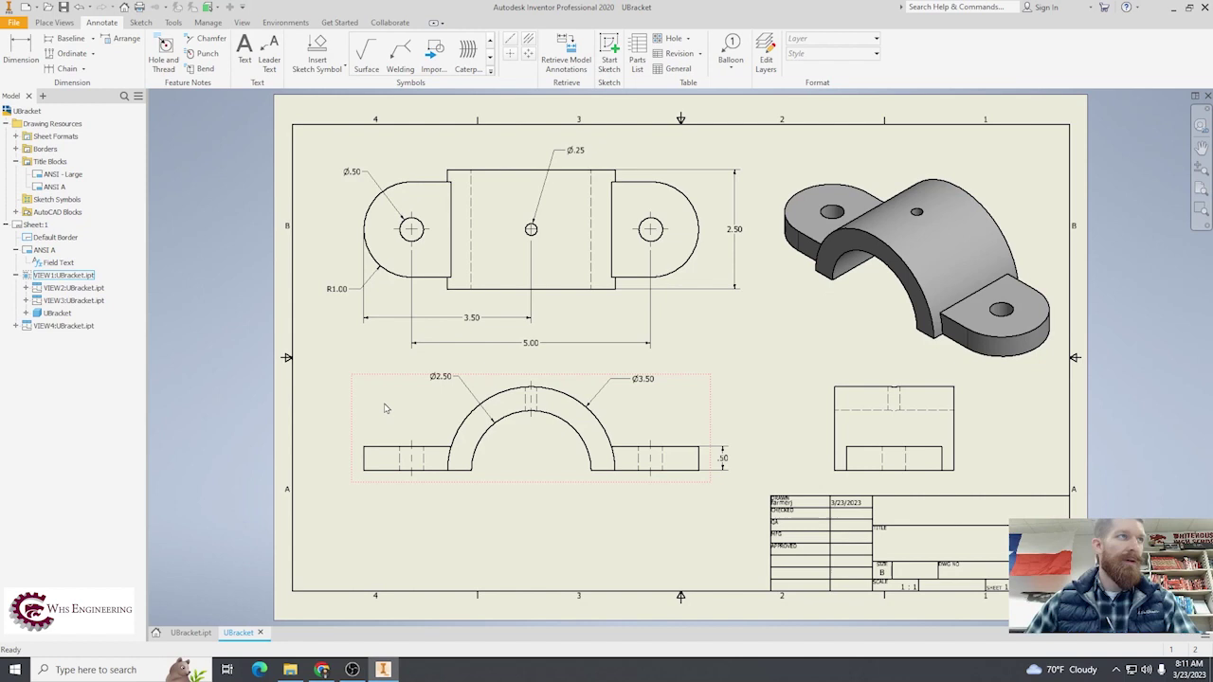
left_click(472, 319)
key("Delete")
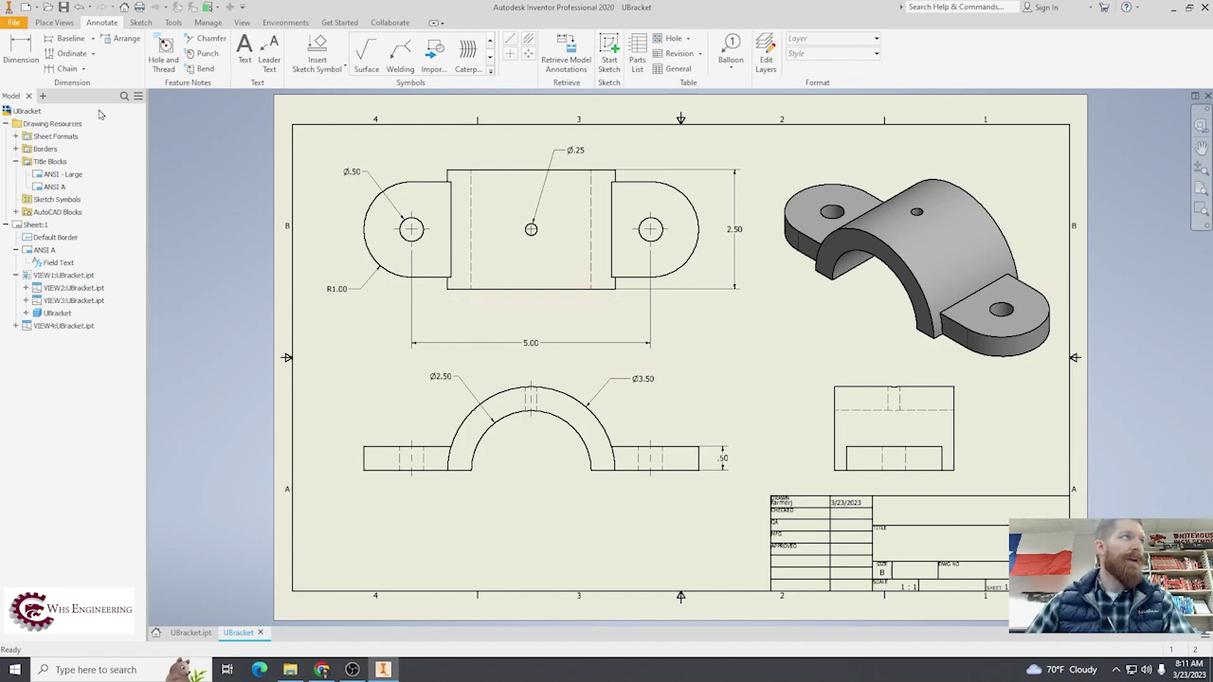
- Retrieve model annotations for the side view and place the 2.00 width dimension below it
left_click(561, 63)
left_click(232, 292)
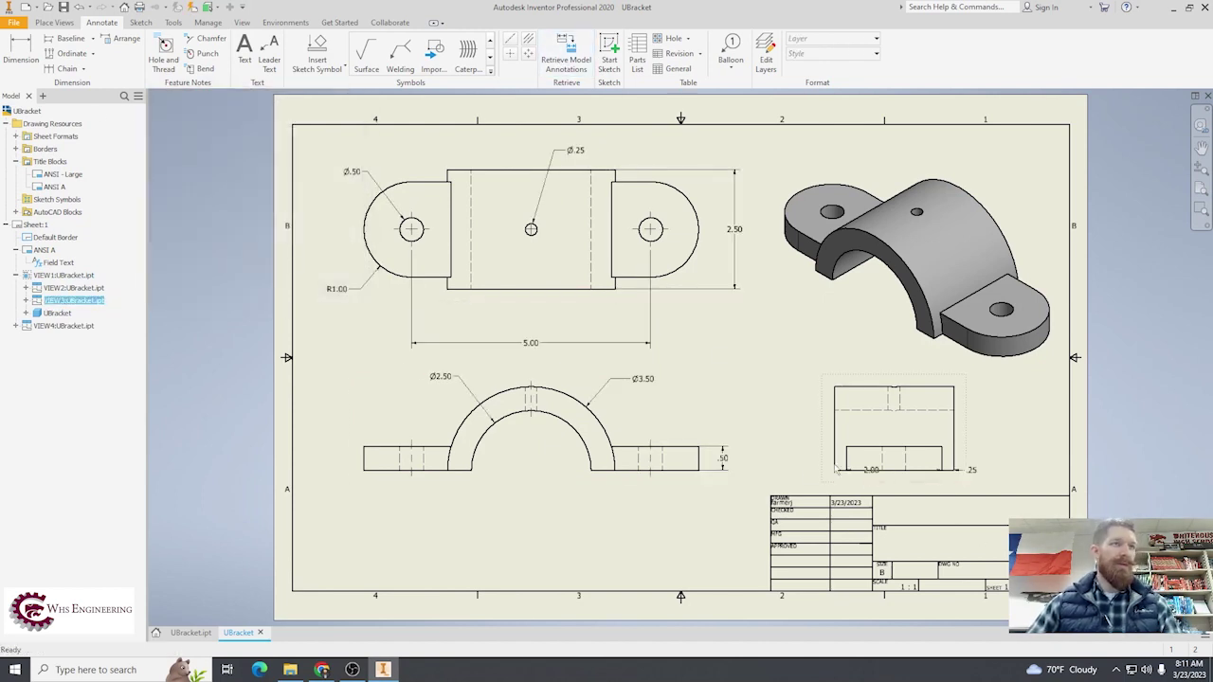
left_click_drag(871, 469, 894, 484)
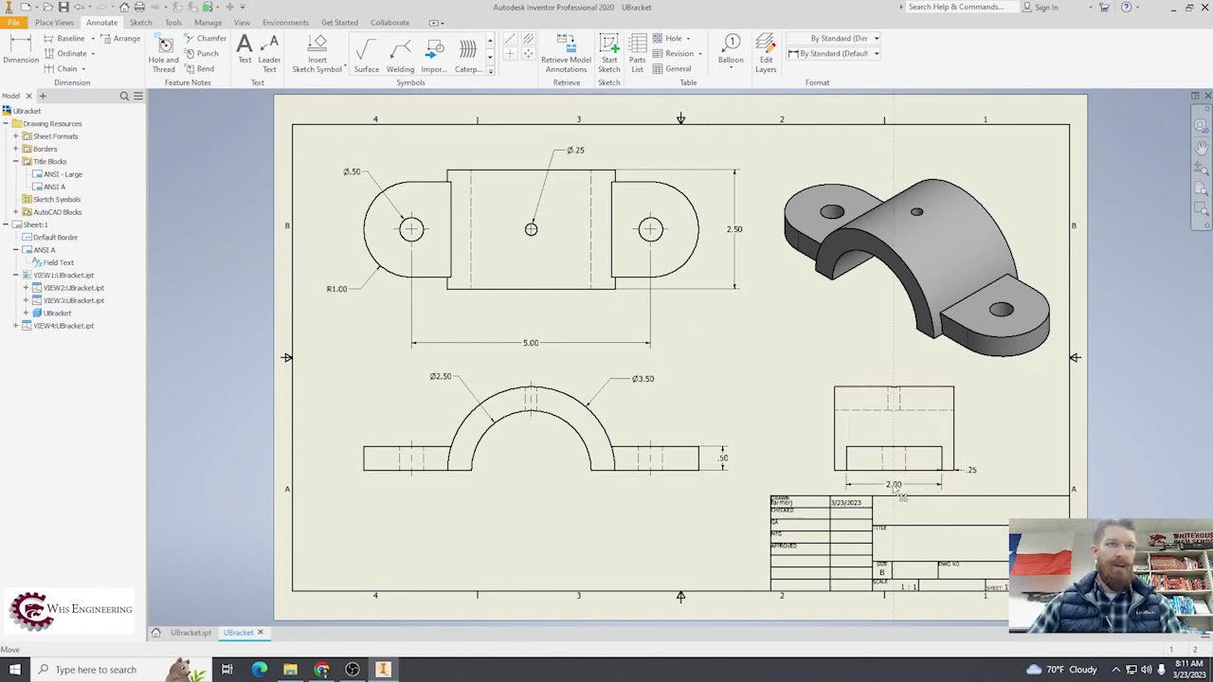
left_click(974, 481)
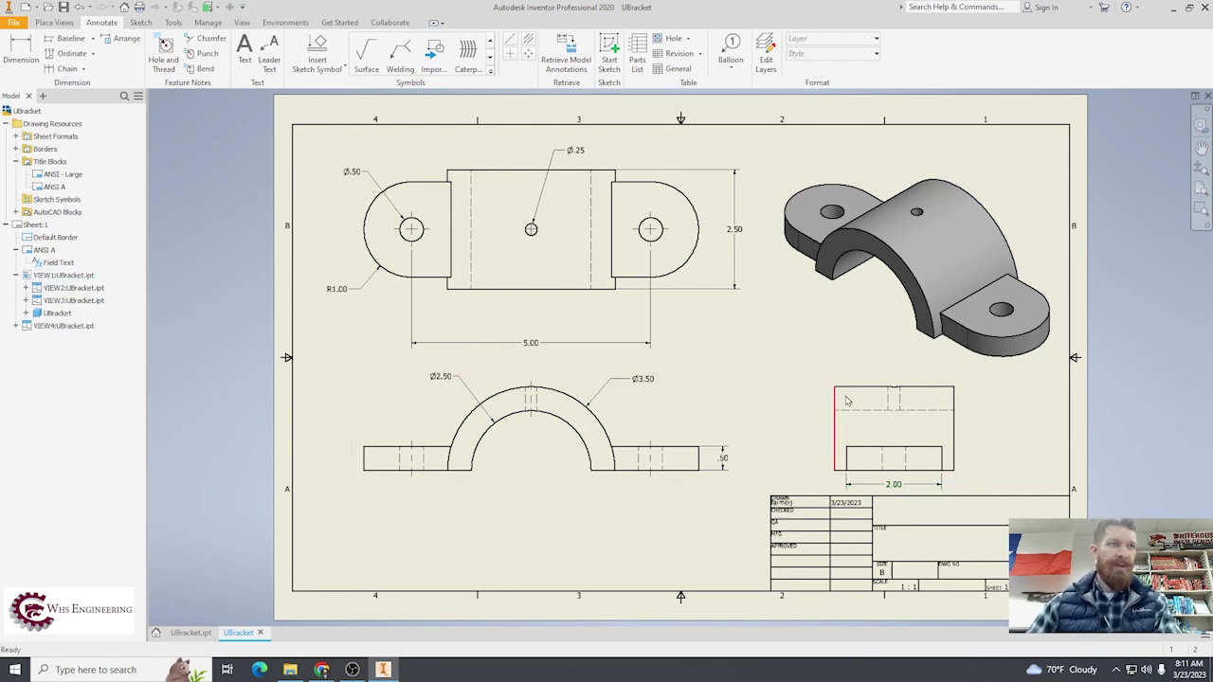
- Reposition the front and isometric views on the sheet
left_click_drag(572, 381, 565, 357)
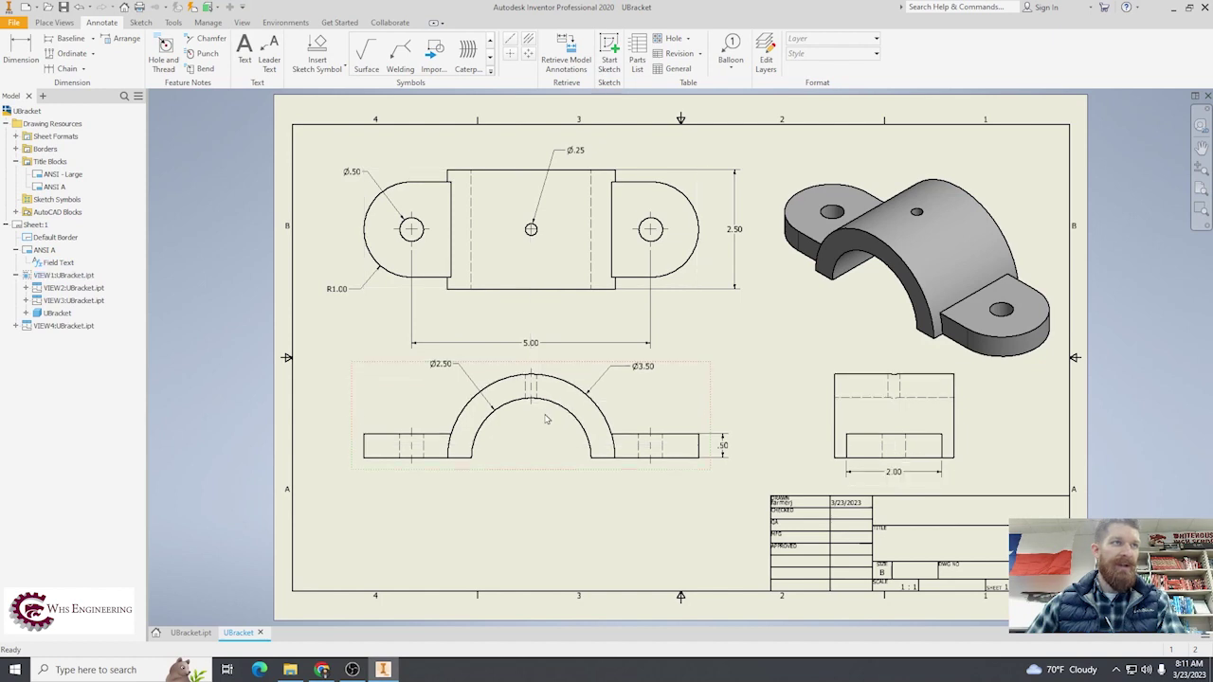
left_click_drag(783, 373, 779, 339)
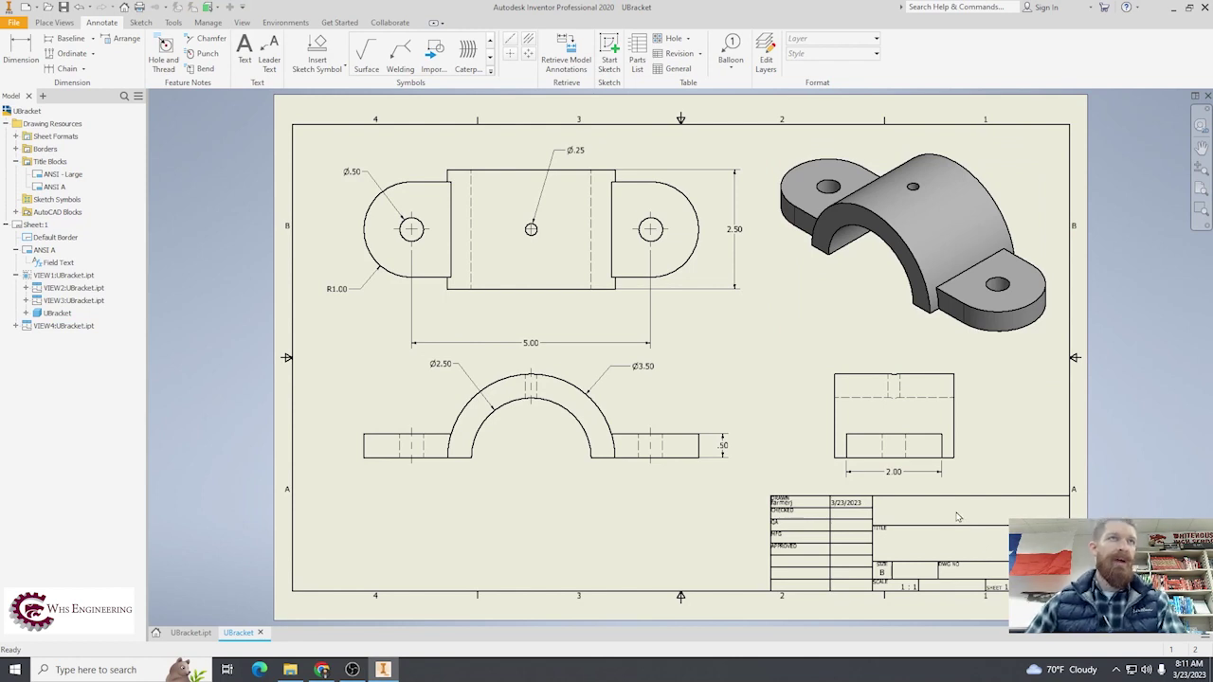
left_click_drag(652, 474, 655, 486)
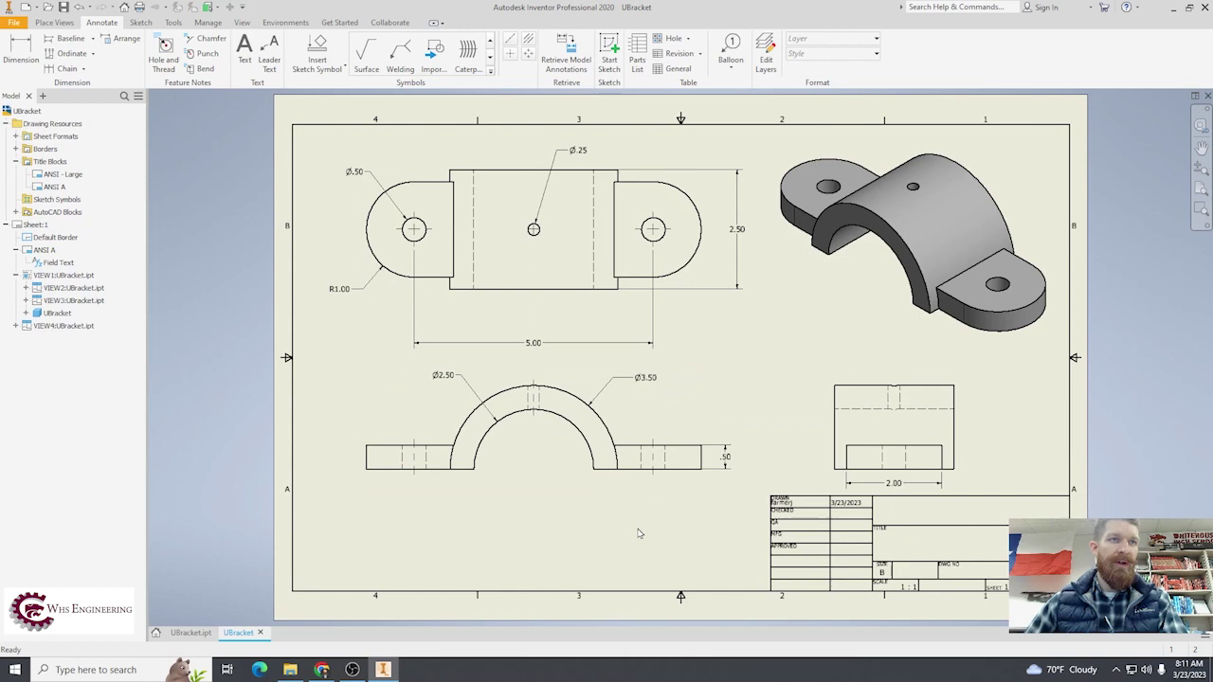
- In the drawing's iProperties, enter the title U-Bracket and the author's name
scroll(1014, 574, "up", 1)
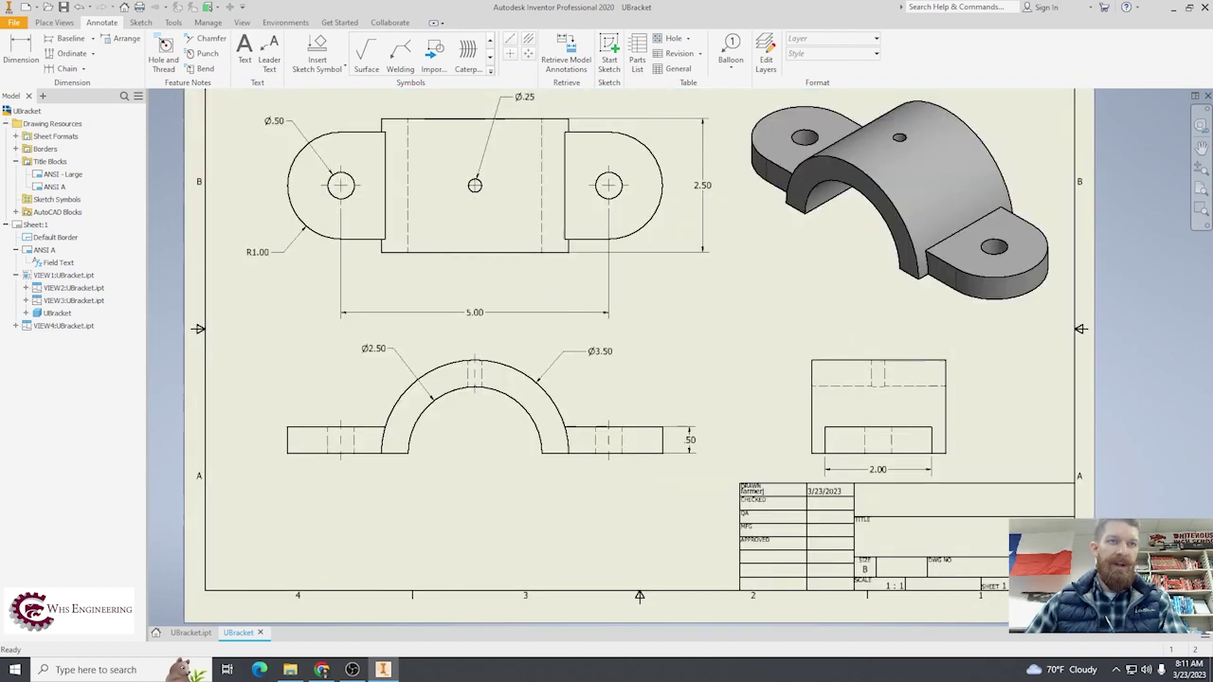
scroll(1023, 597, "up", 4)
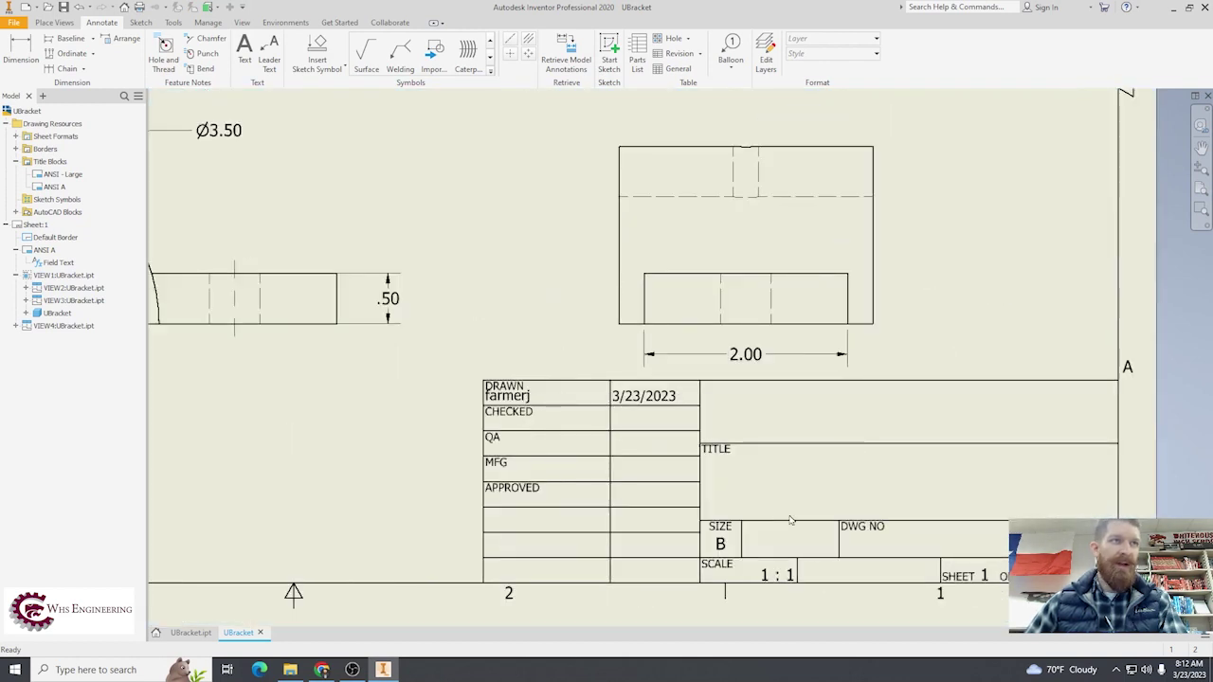
right_click(31, 111)
left_click(58, 241)
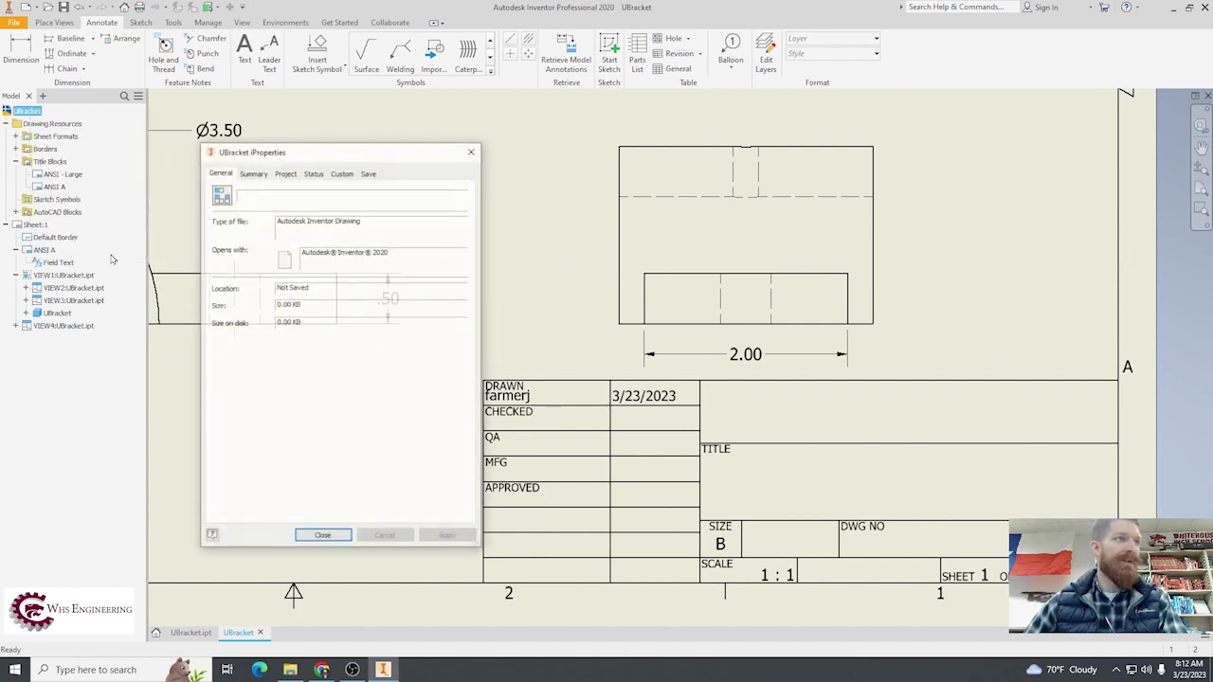
left_click_drag(287, 155, 484, 154)
left_click(451, 173)
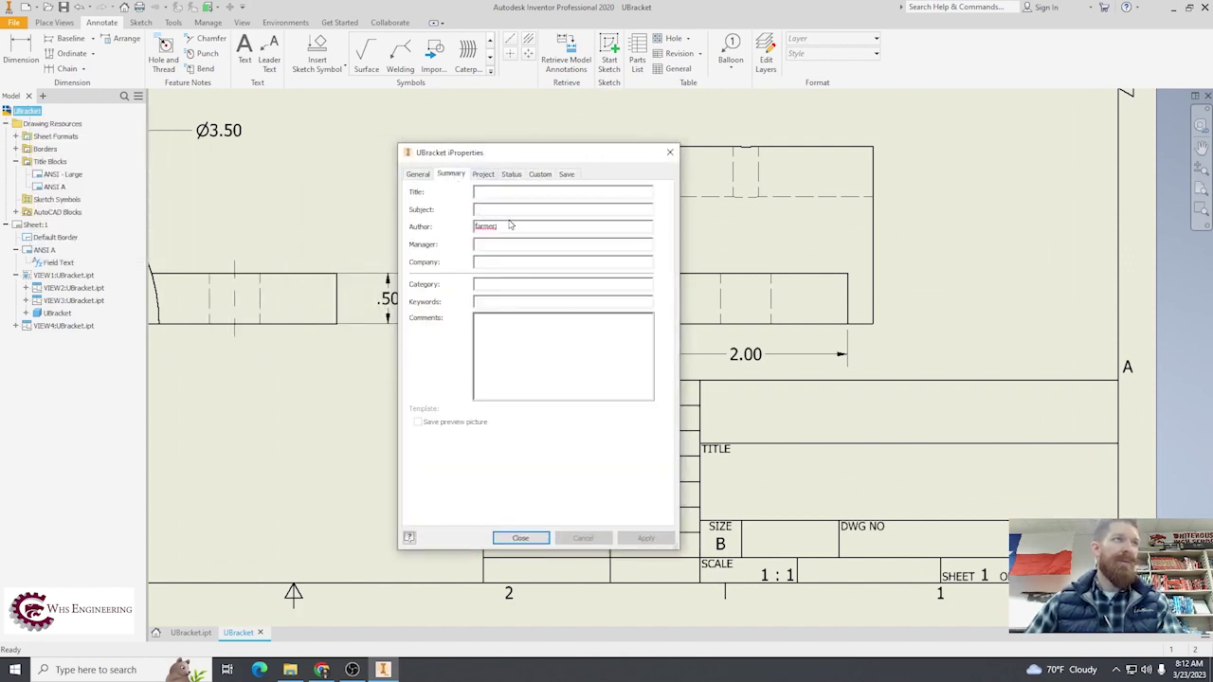
left_click(493, 191)
type("U")
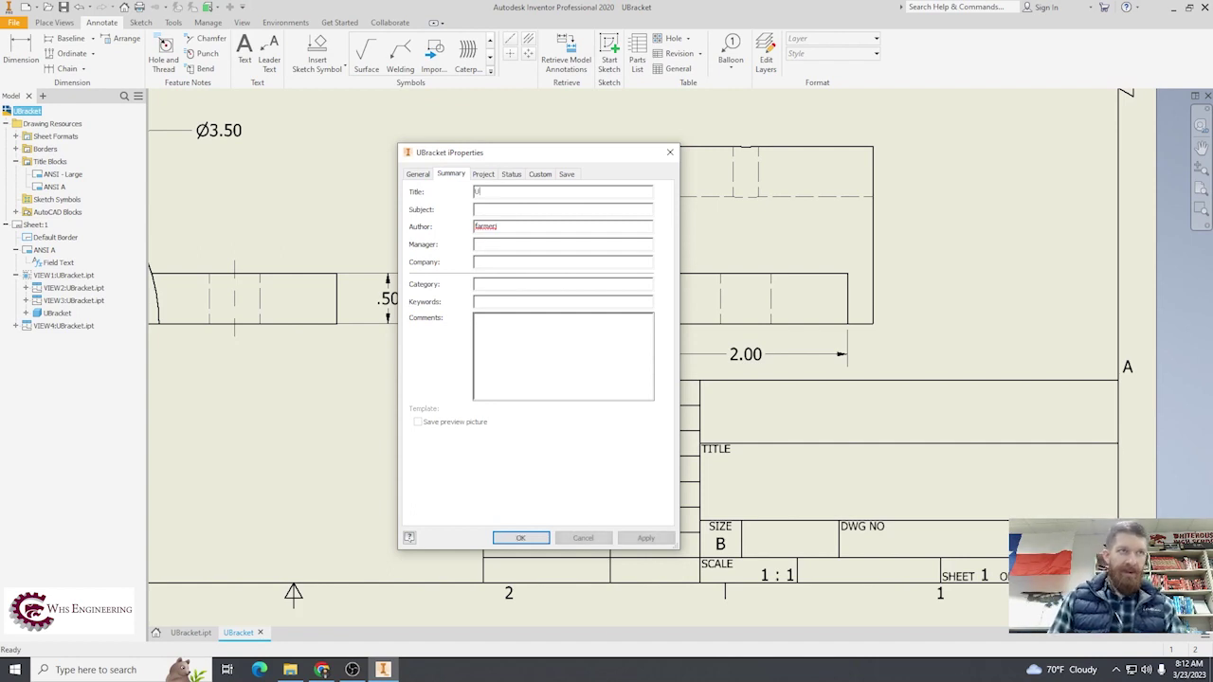
type("B")
key("BackSpace")
type("-Bracket")
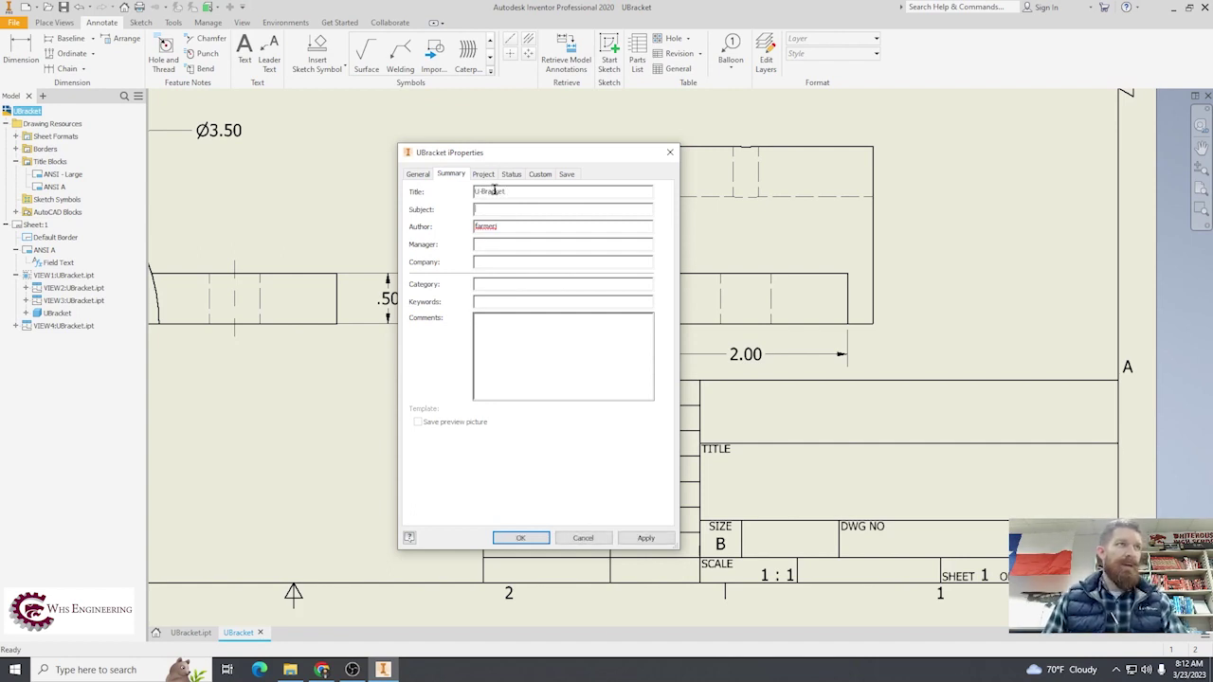
key("Tab")
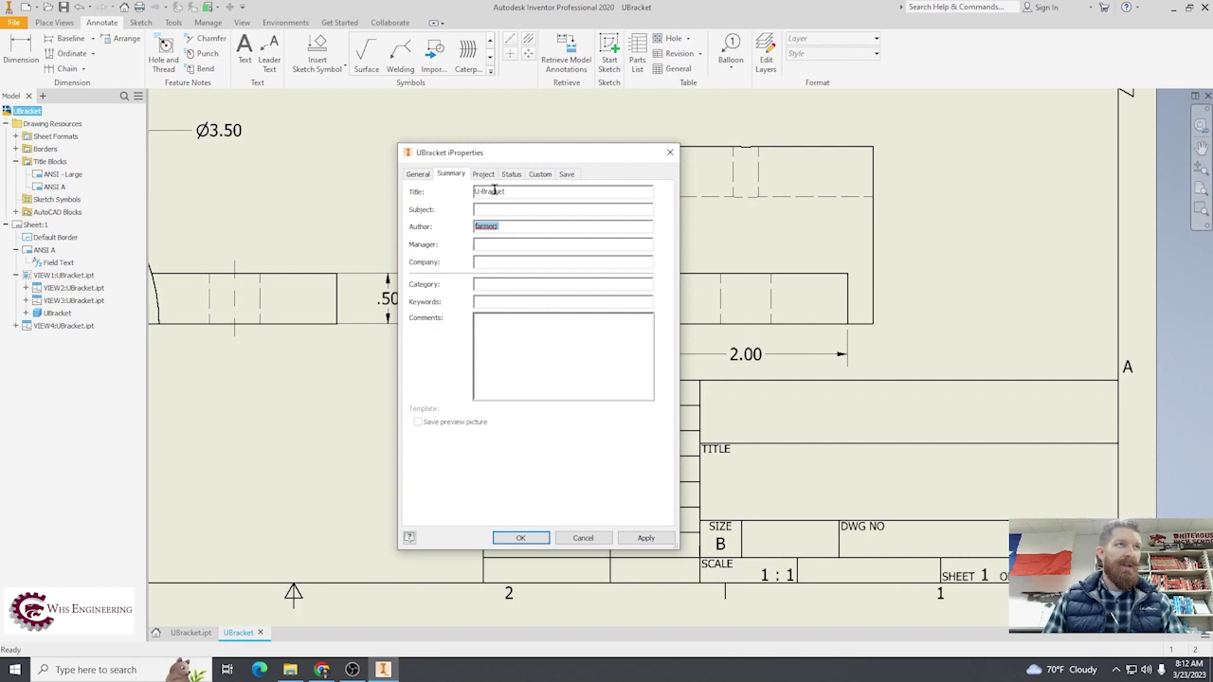
type("Far")
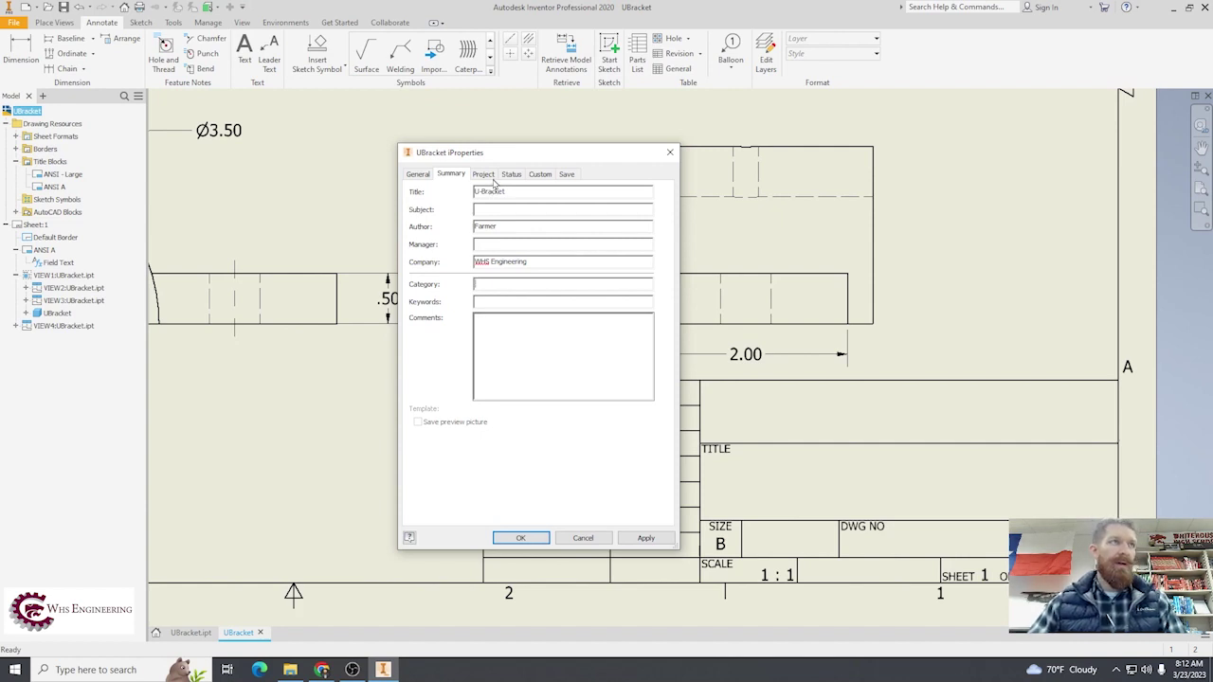
- Review the Project properties and apply the changes so the title block updates
left_click(485, 175)
mouse_move(520, 153)
left_mouse_down()
mouse_move(403, 151)
mouse_move(292, 83)
mouse_move(285, 122)
left_mouse_up()
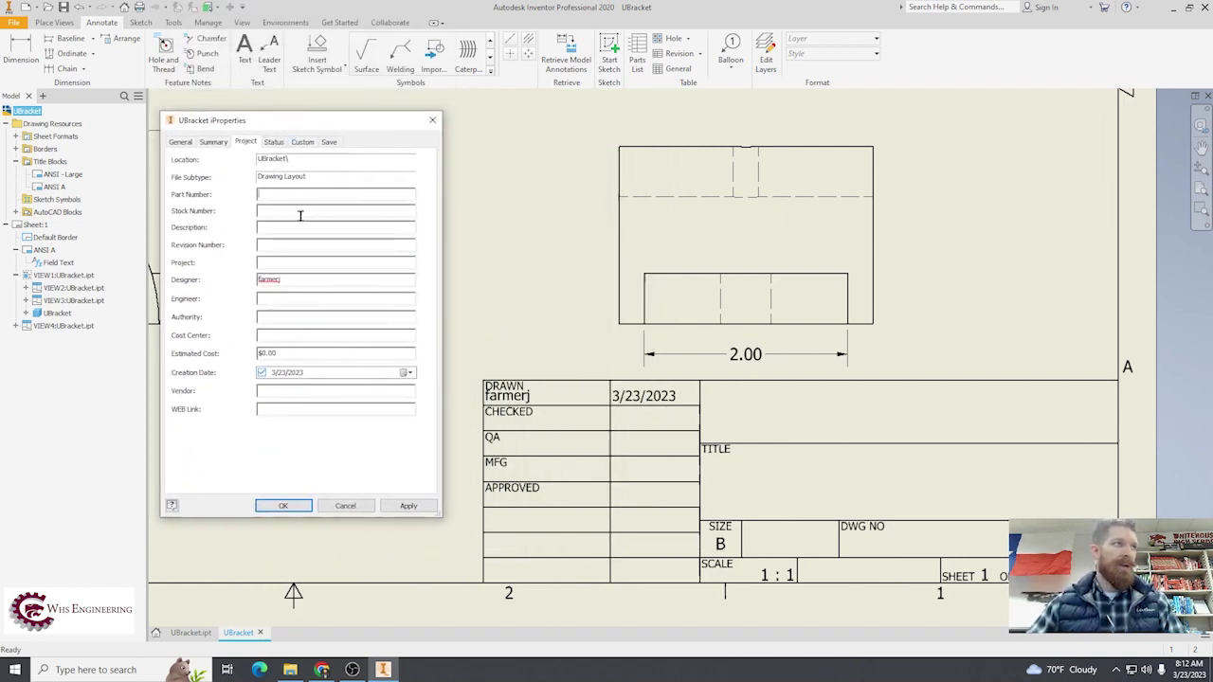
left_click(180, 142)
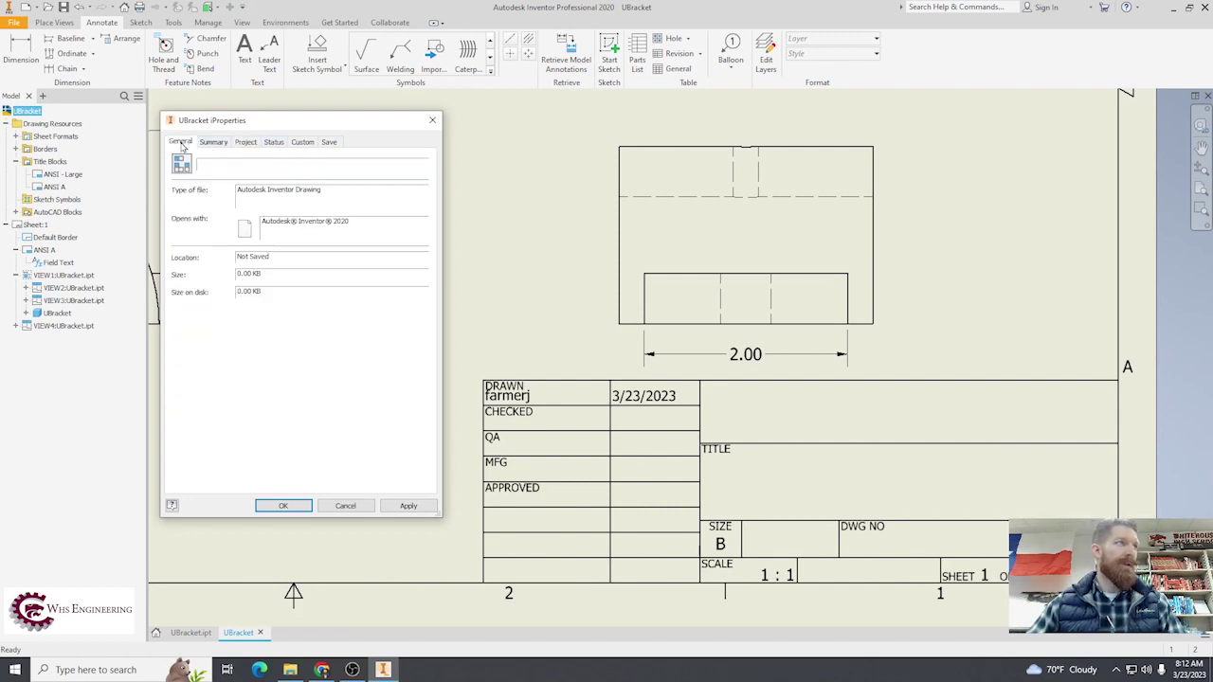
left_click(213, 143)
left_click(249, 143)
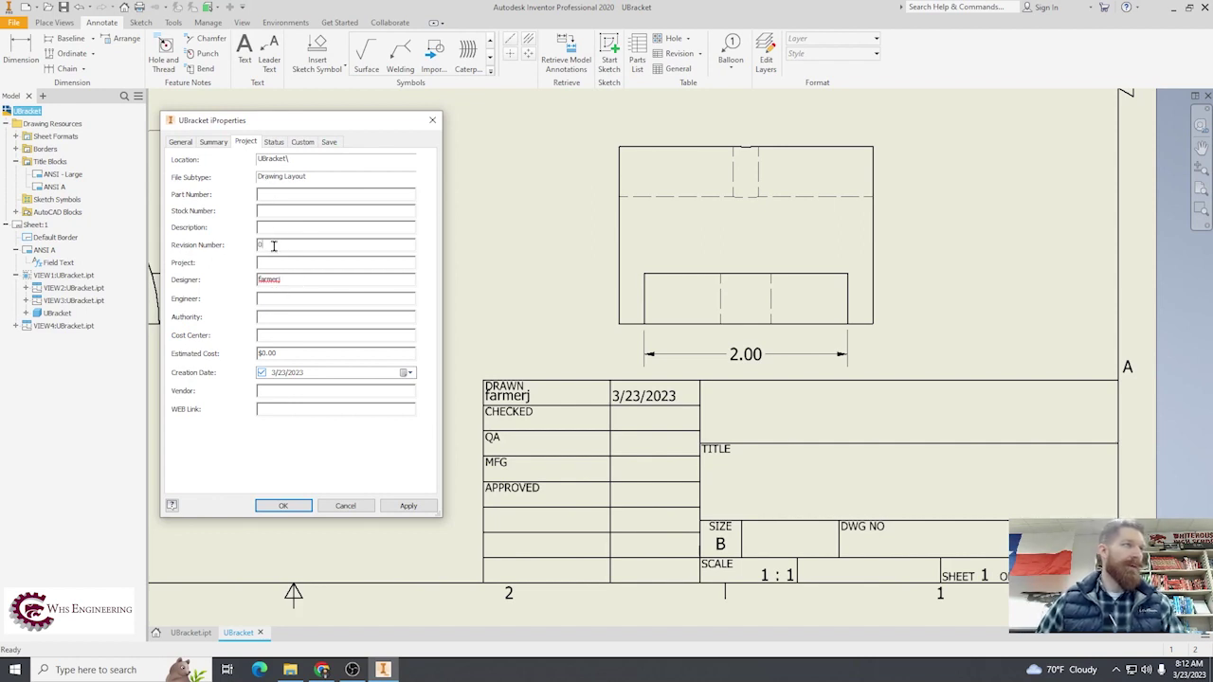
left_click(285, 505)
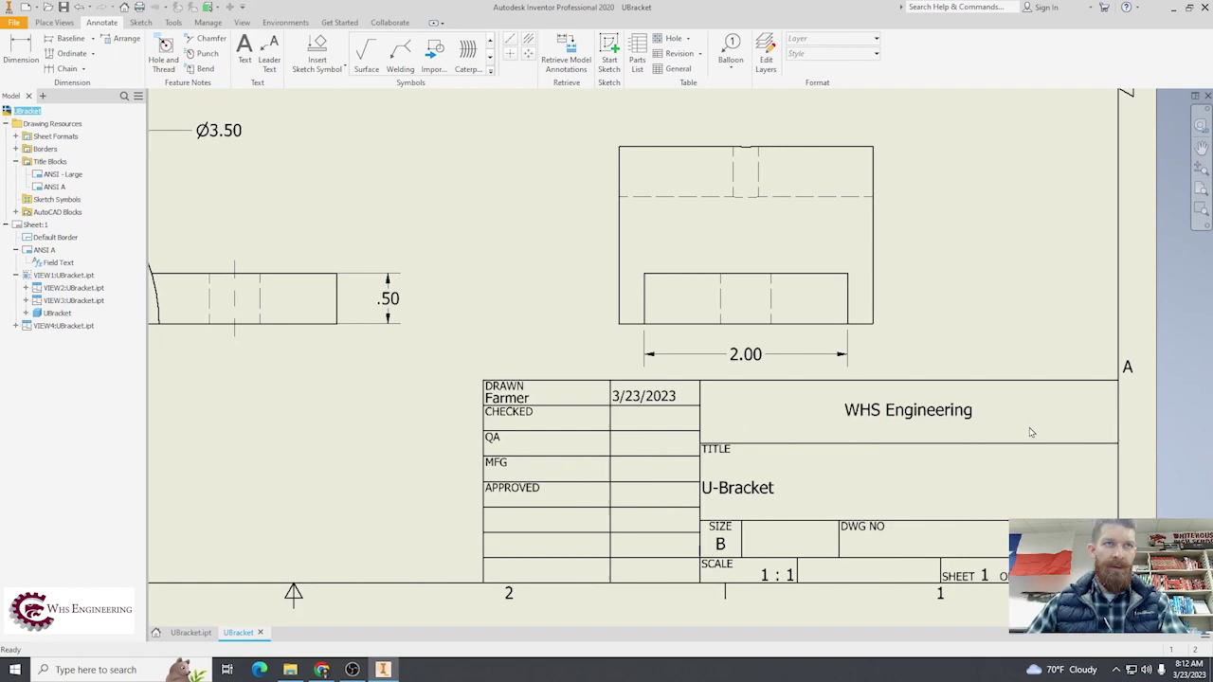
- Zoom to fit the whole sheet and open the File menu
scroll(946, 451, "down", 5)
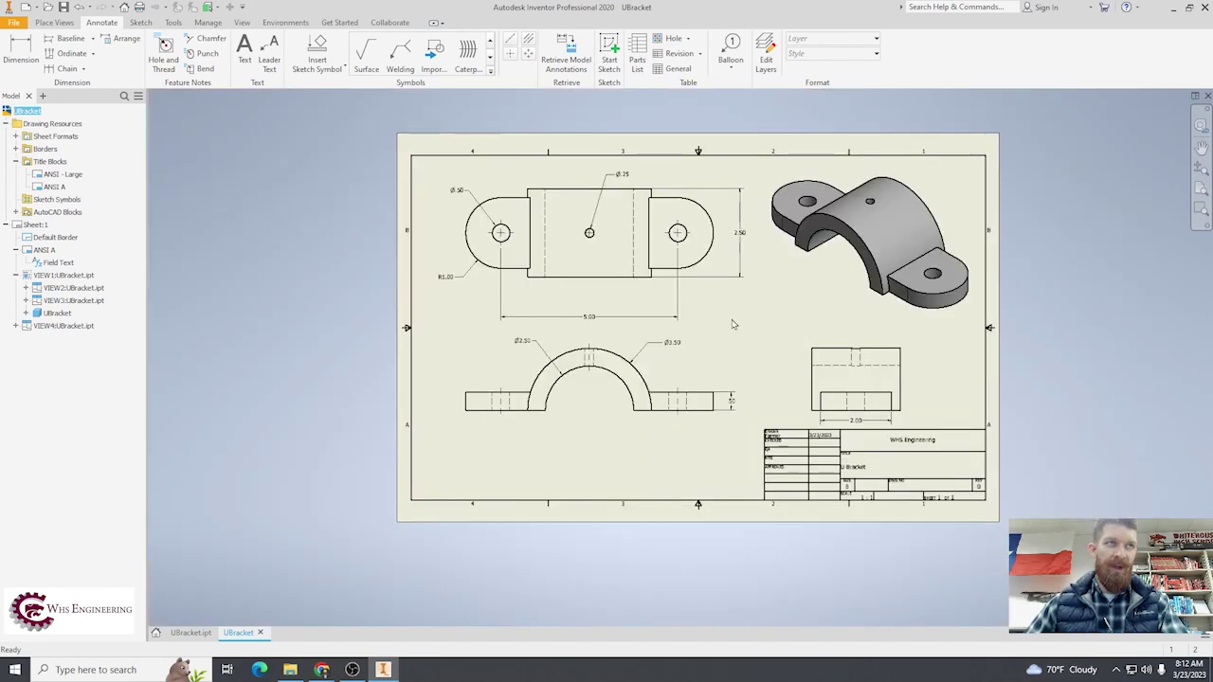
scroll(745, 295, "up", 3)
scroll(745, 292, "down", 2)
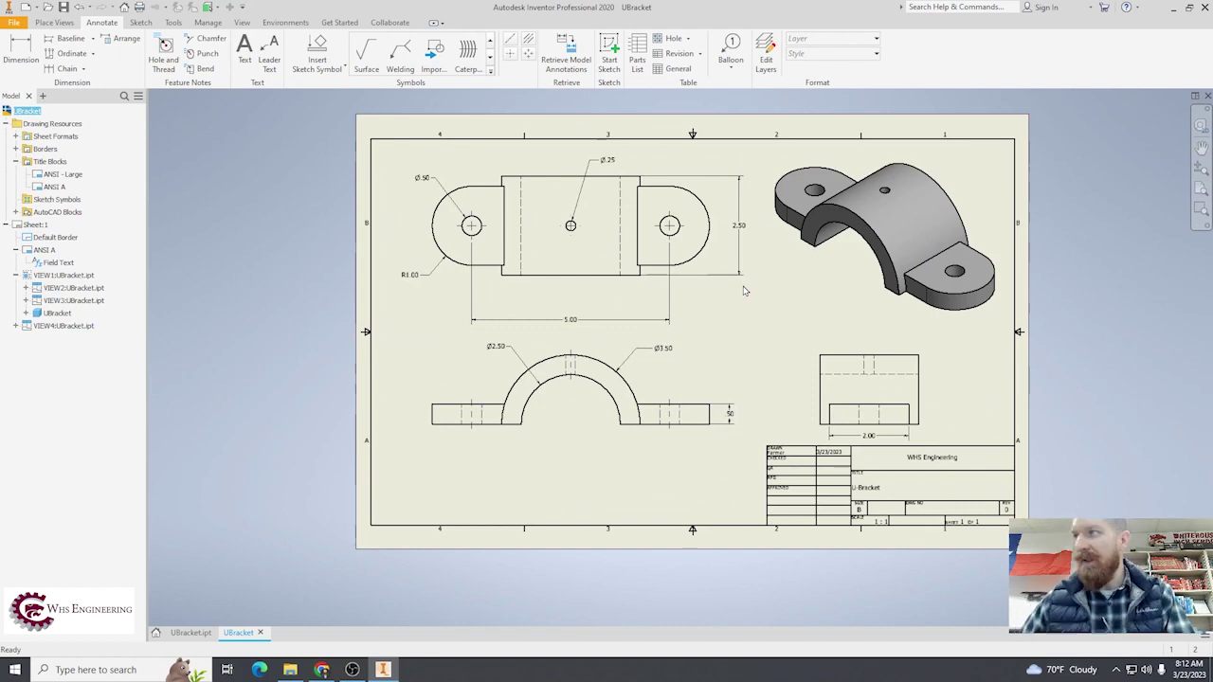
left_click(1202, 189)
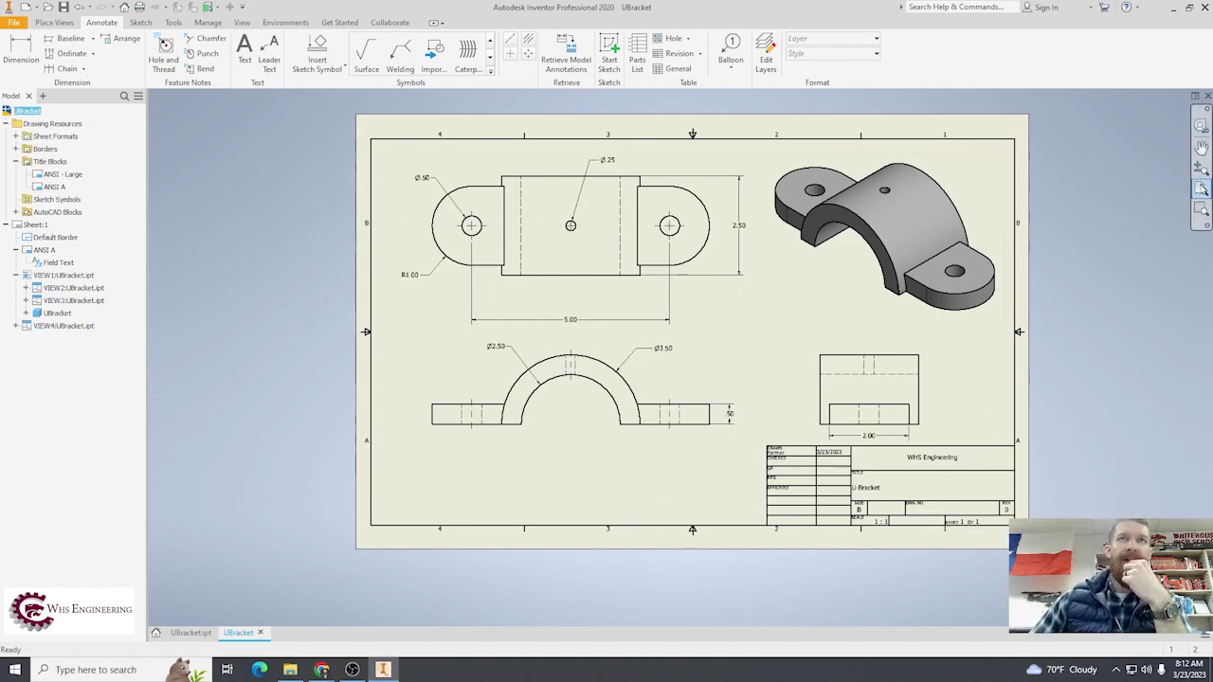
scroll(1047, 277, "up", 1)
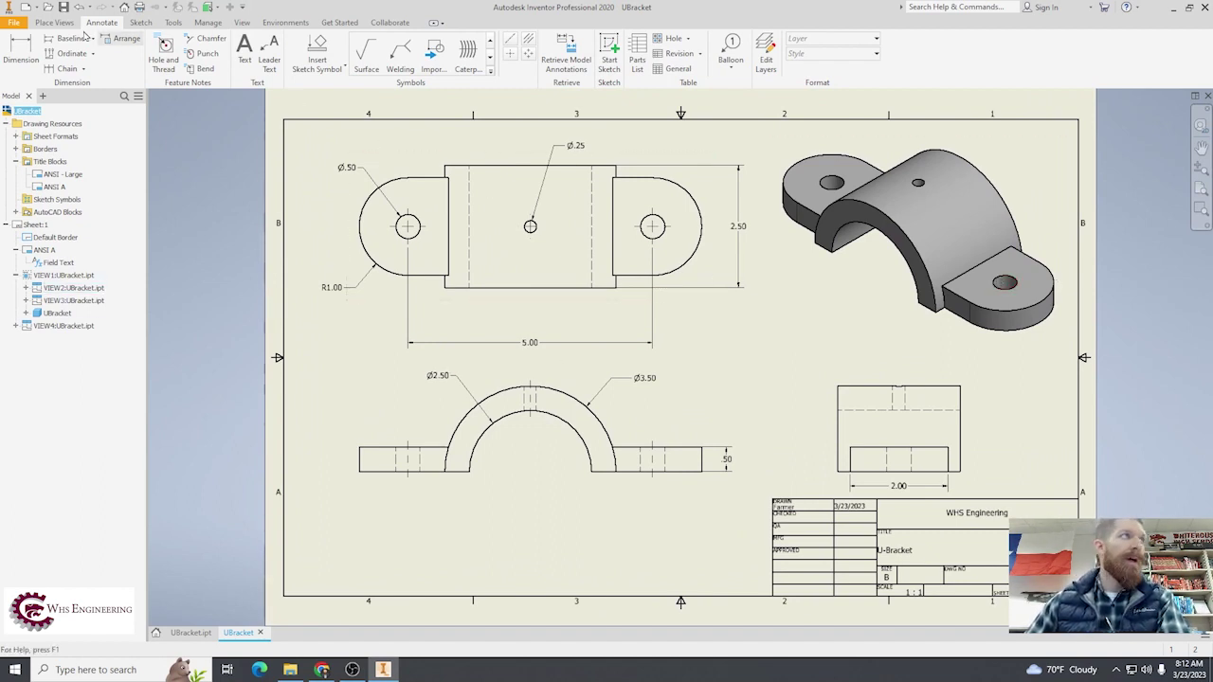
left_click(14, 22)
- Save the drawing as UBracket.dwg from the Save As dialog
left_click(38, 163)
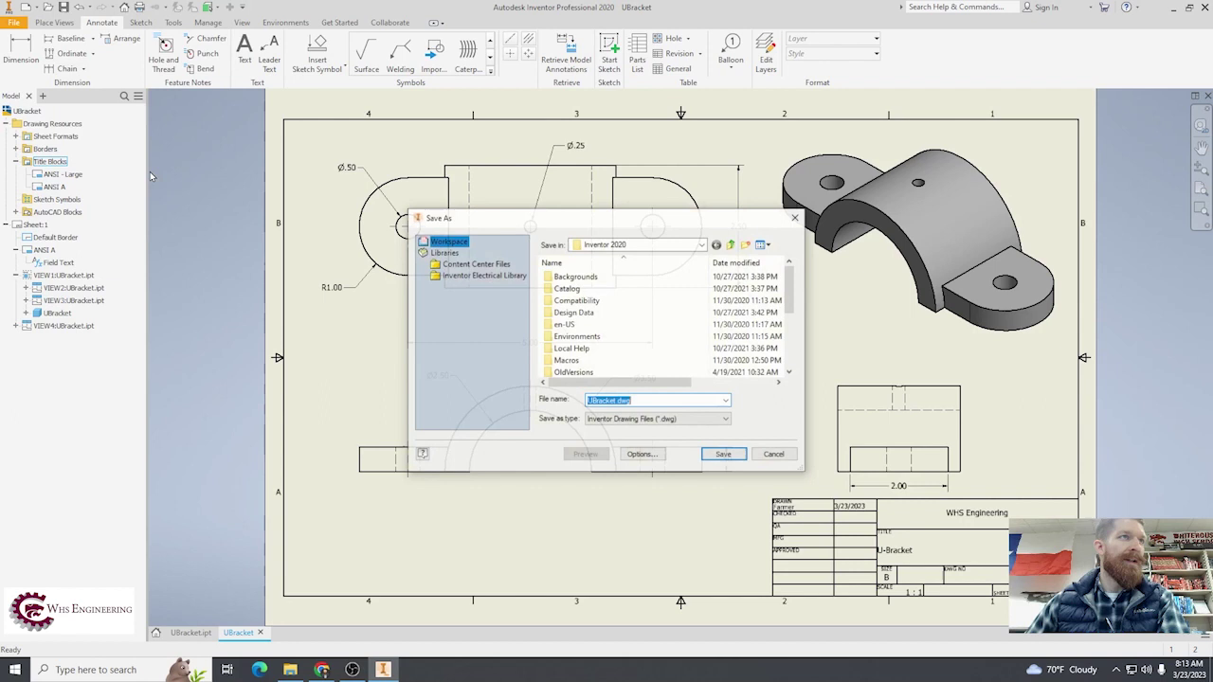
left_click(722, 452)
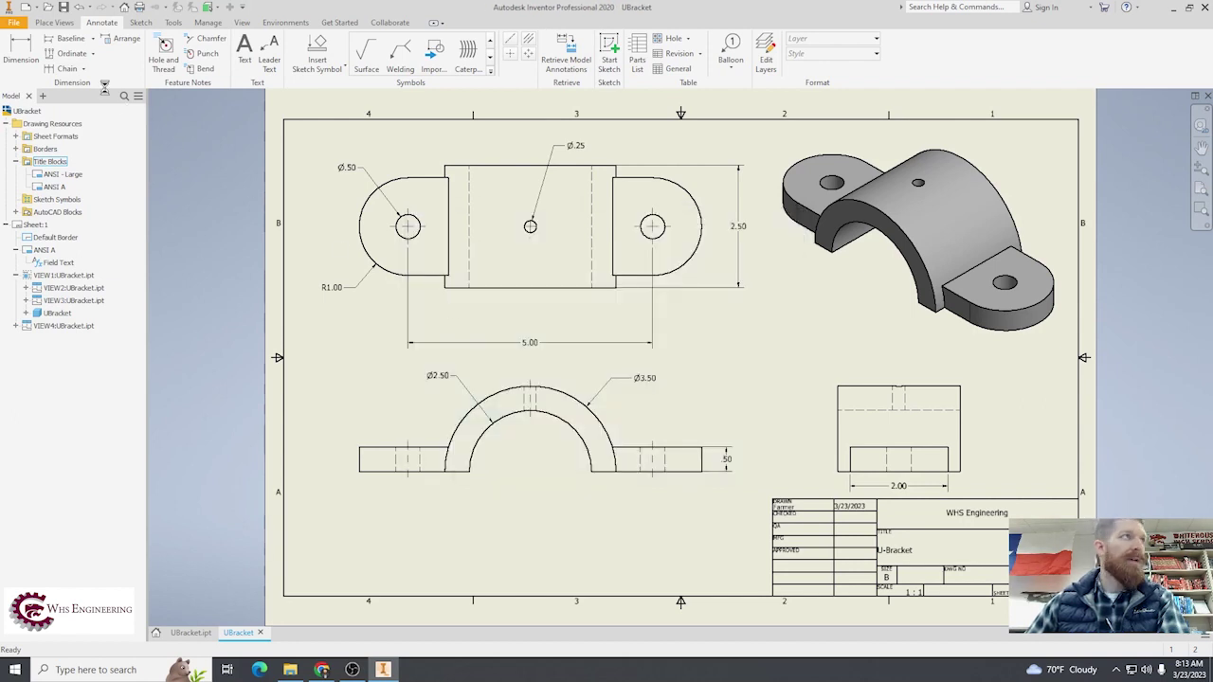
left_click(14, 24)
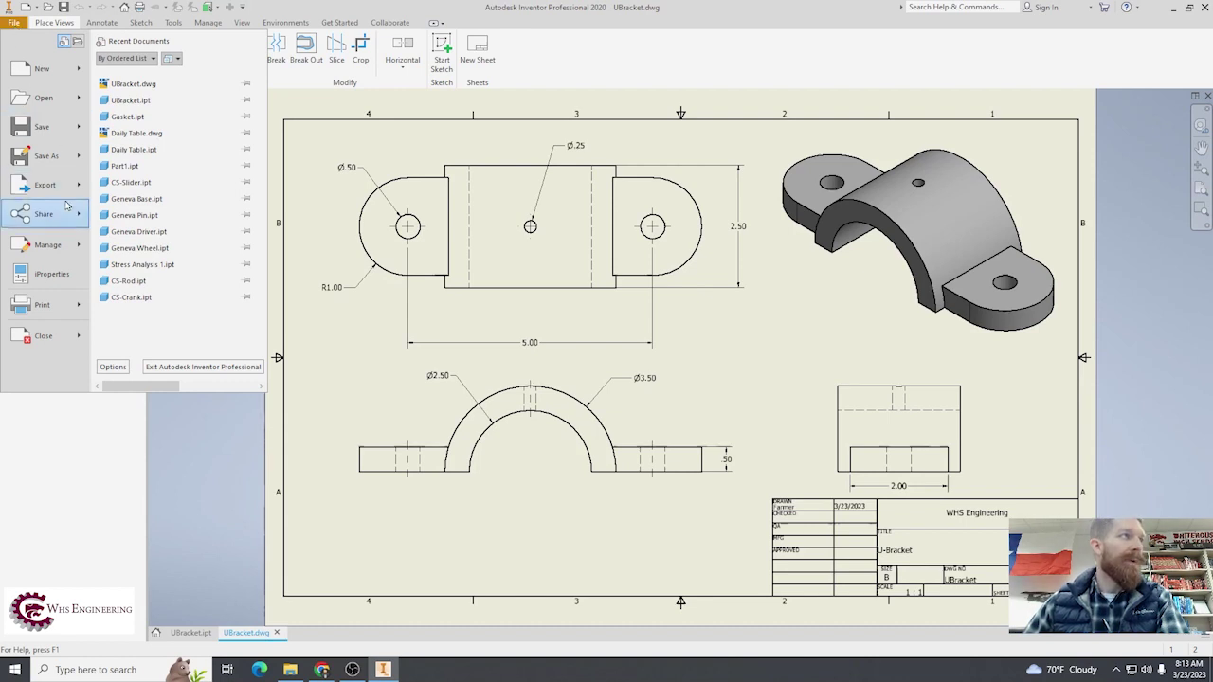
- Export the drawing as a PDF, then start and cancel a Save As
mouse_move(49, 192)
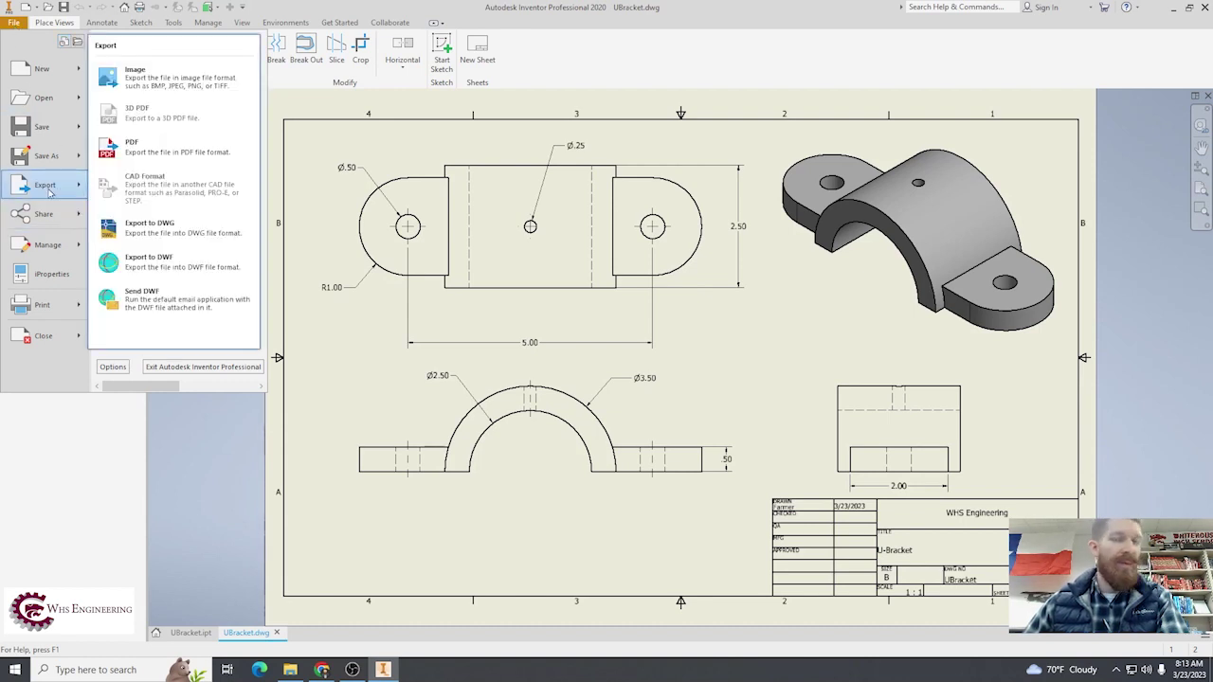
left_click(174, 152)
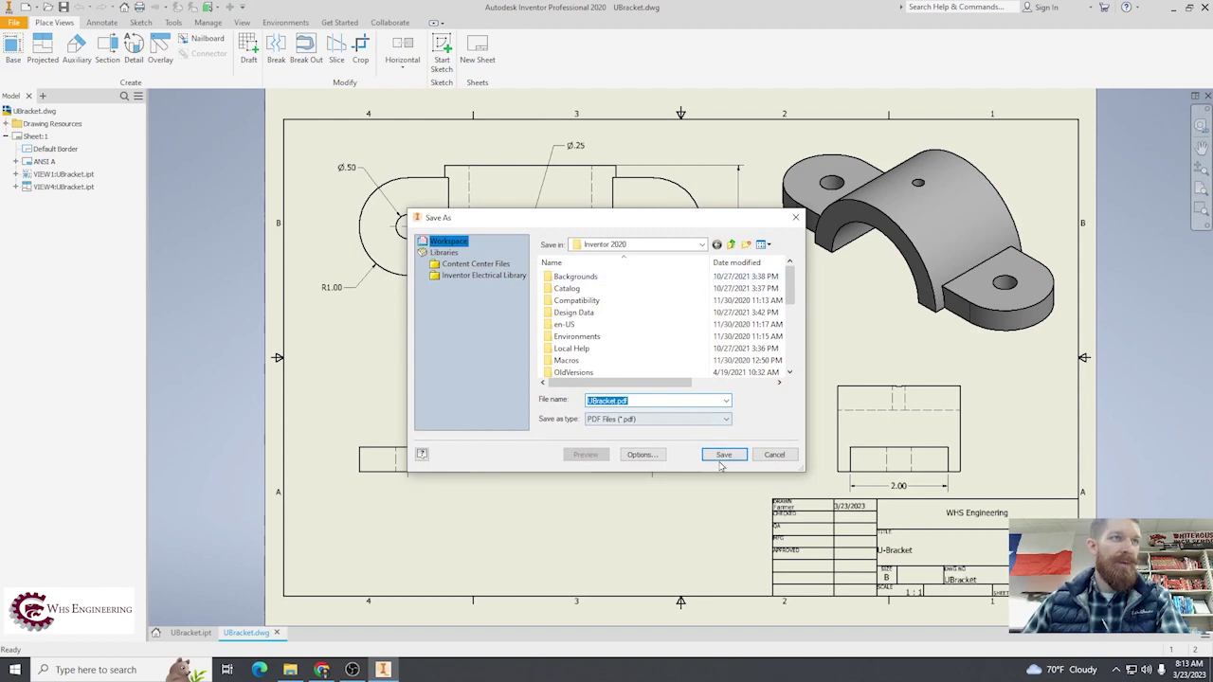
left_click(722, 455)
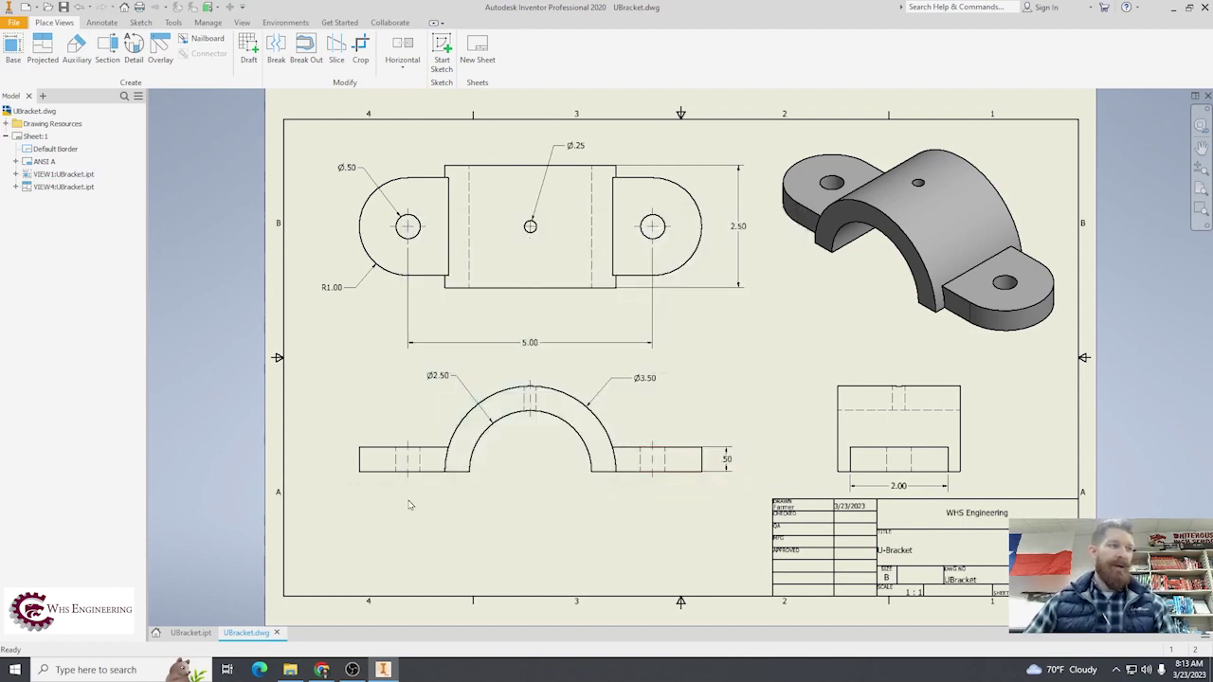
left_click(15, 23)
left_click(28, 155)
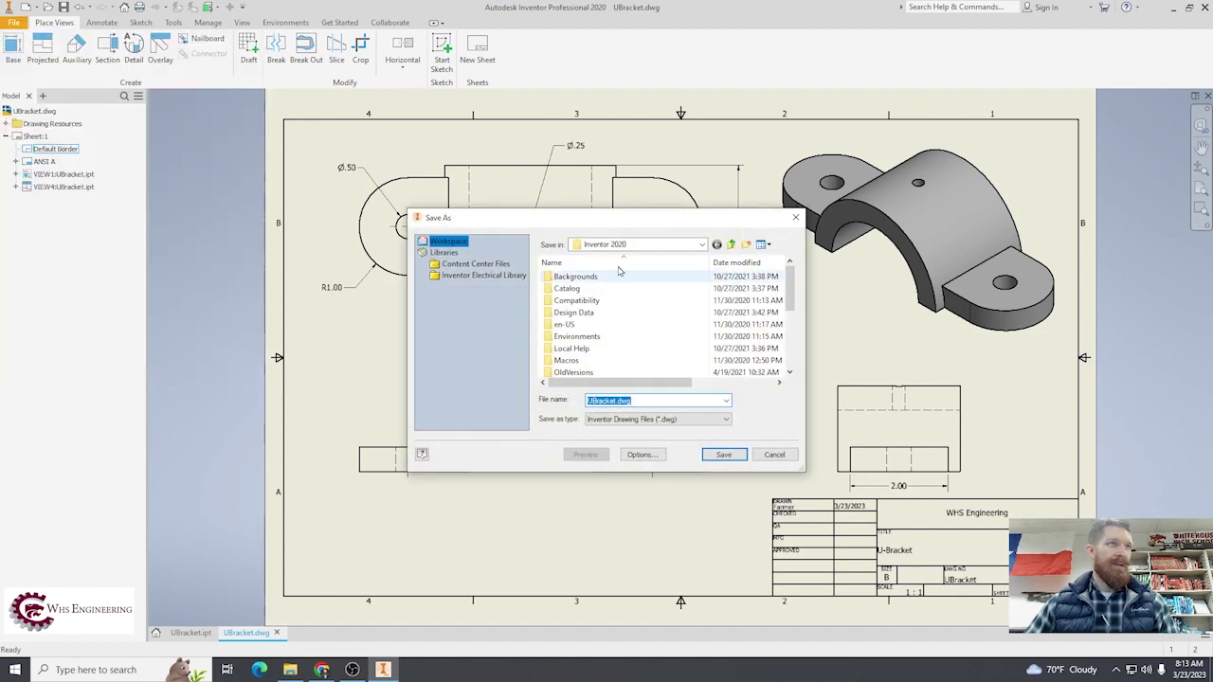
left_click(776, 455)
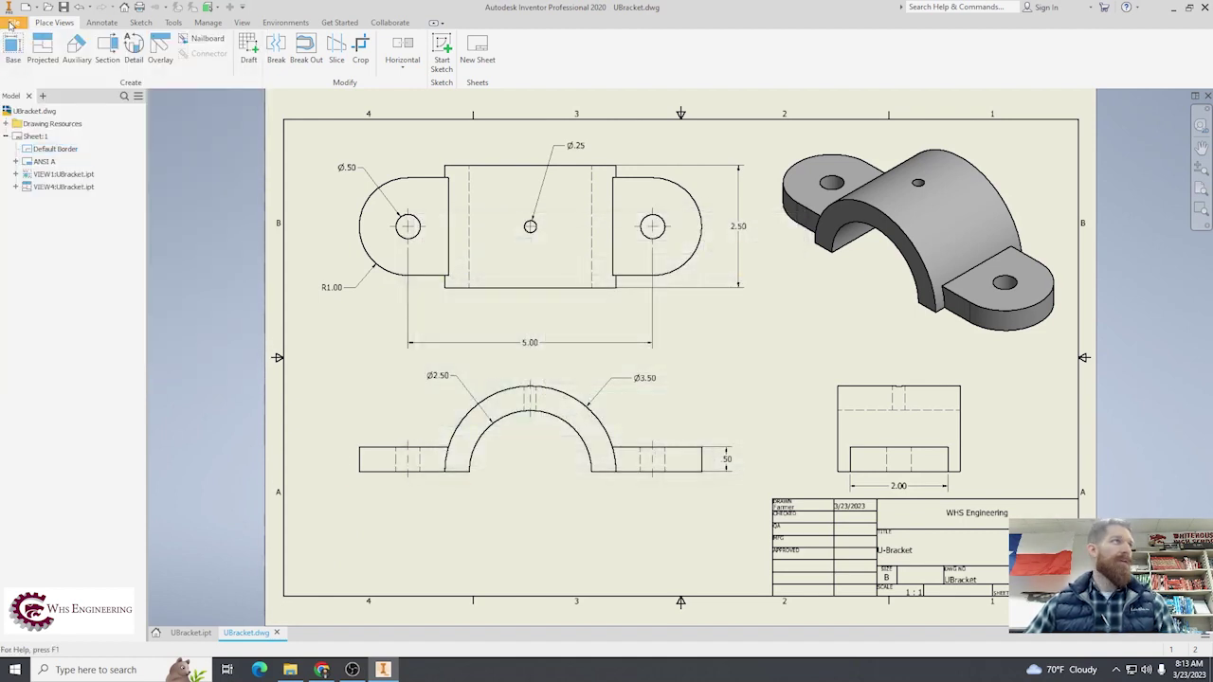
- Export UBracket.pdf to the Desktop and minimize Inventor
left_click(14, 22)
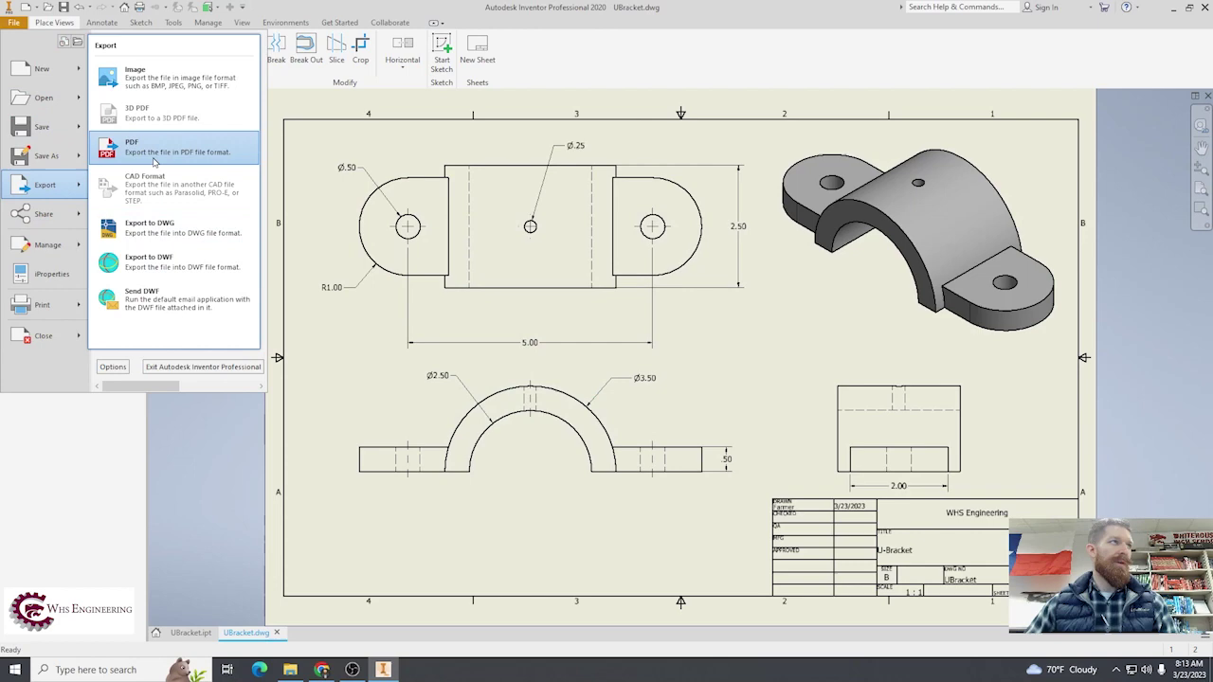
left_click(143, 142)
left_click(592, 248)
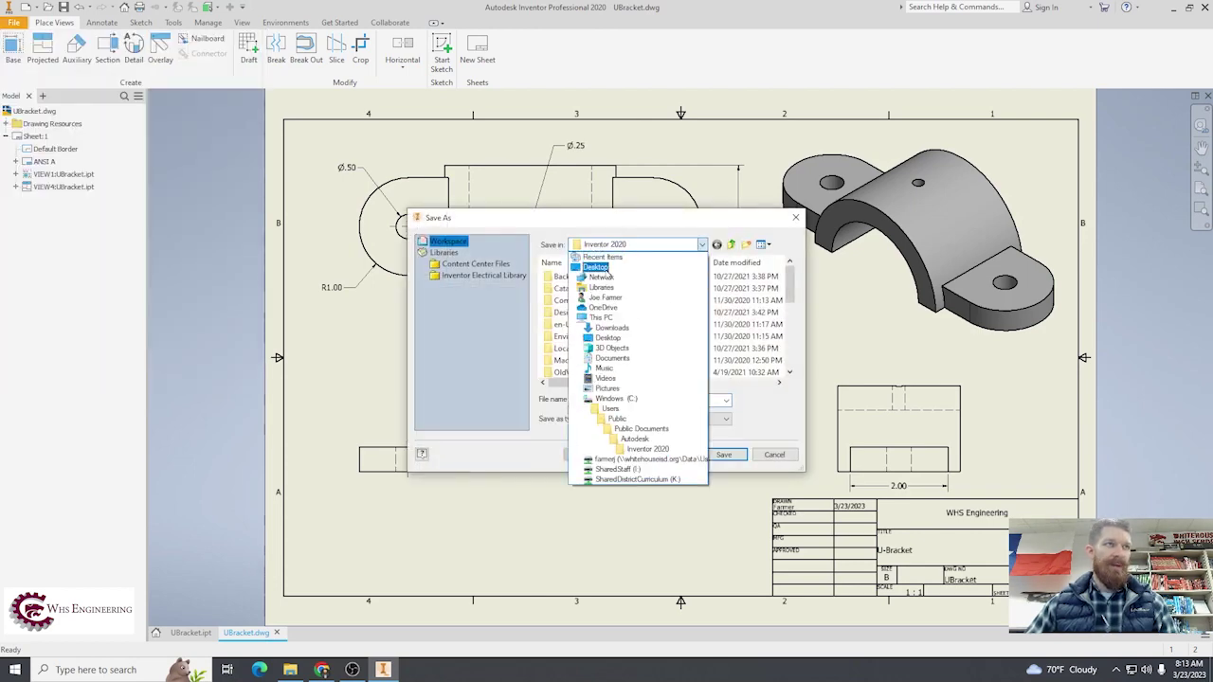
left_click(599, 258)
left_click(725, 455)
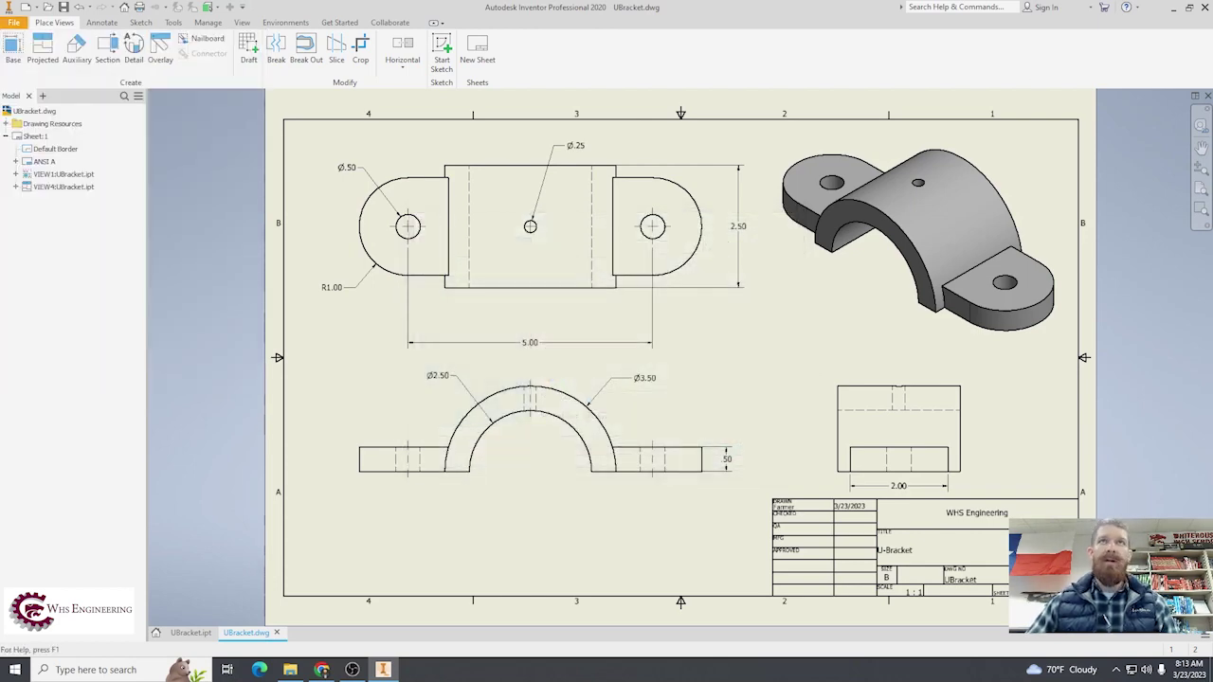
left_click(1173, 6)
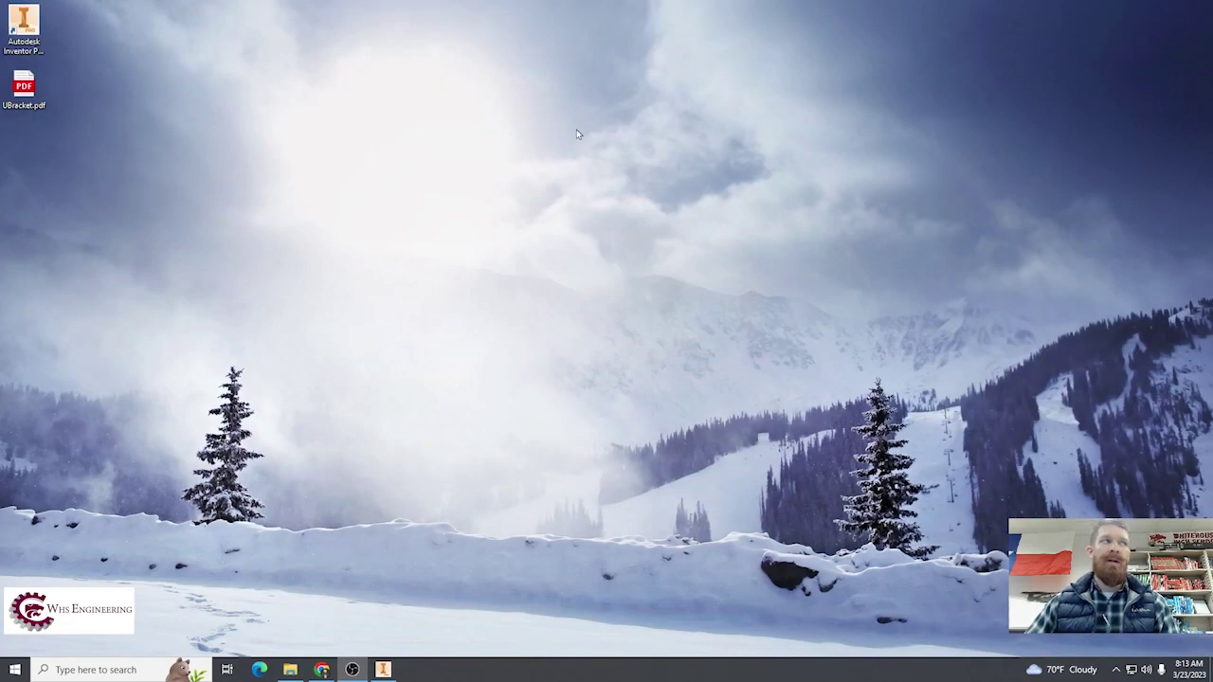
- Open UBracket.pdf from the desktop in Edge and choose the Draw pen
left_click(15, 92)
double_click(38, 92)
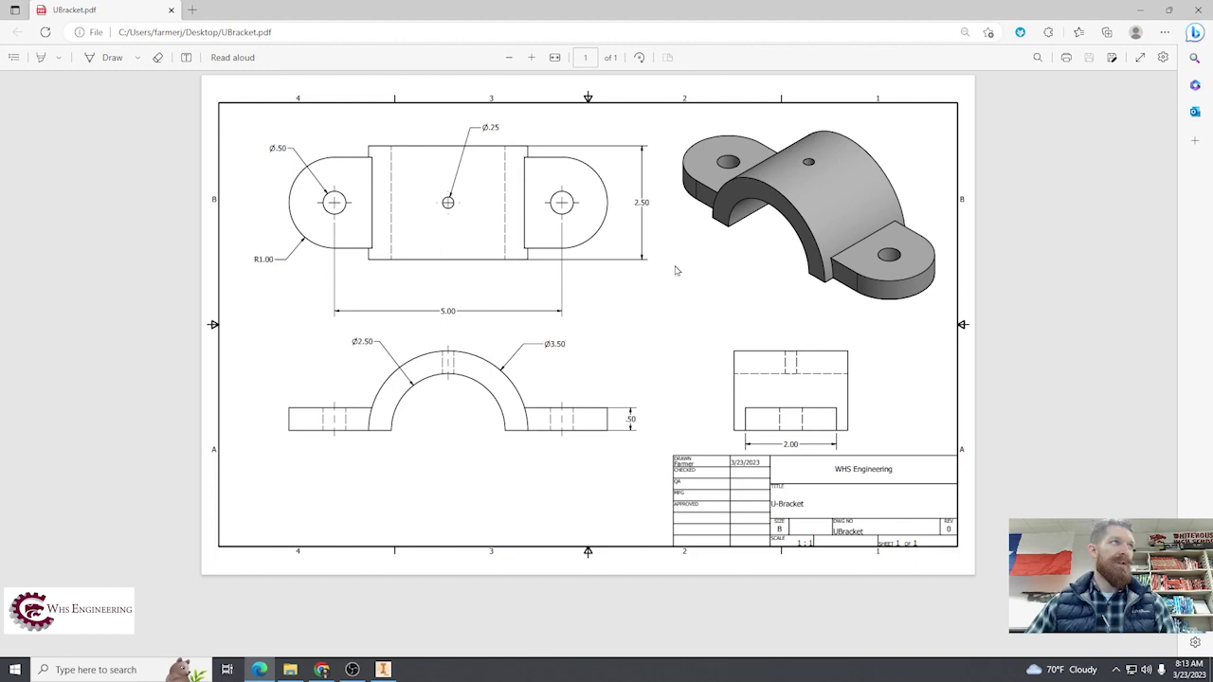
left_click(106, 57)
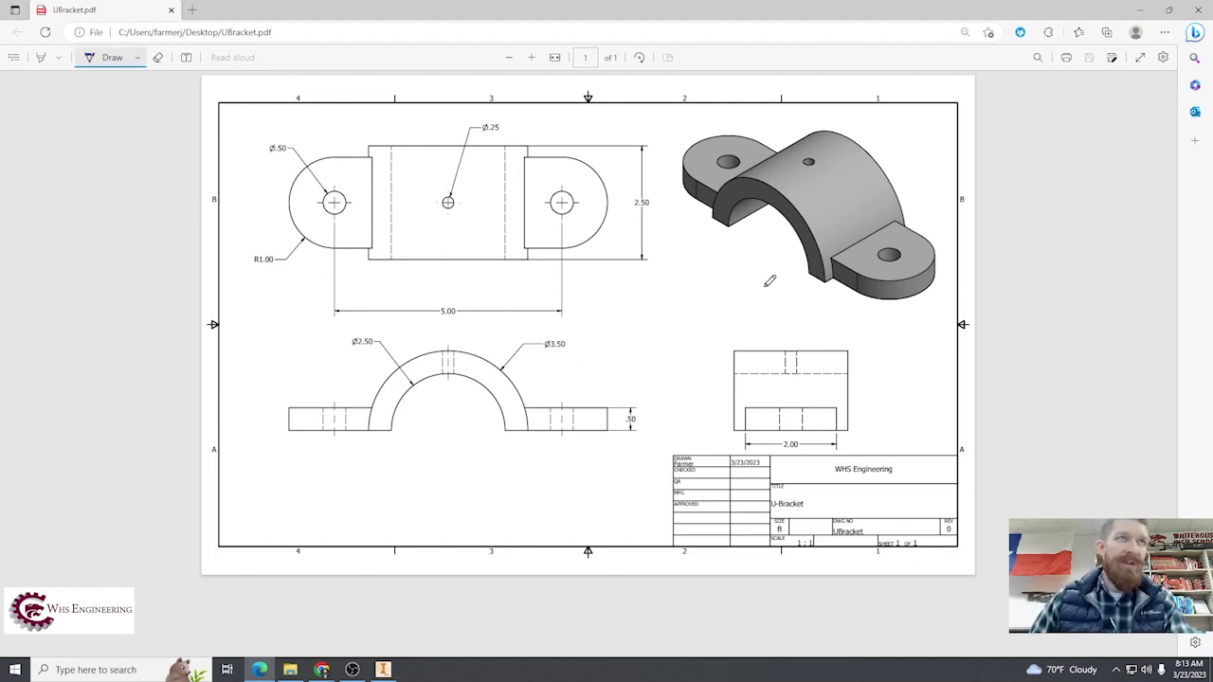
- Check off the views and circle the Ø3.50, Ø2.50, 5.00, Ø.25, 2.50 and R1.00 callouts
mouse_move(706, 100)
left_mouse_down()
mouse_move(663, 174)
mouse_move(719, 287)
mouse_move(857, 326)
mouse_move(980, 249)
mouse_move(844, 116)
mouse_move(684, 97)
left_mouse_up()
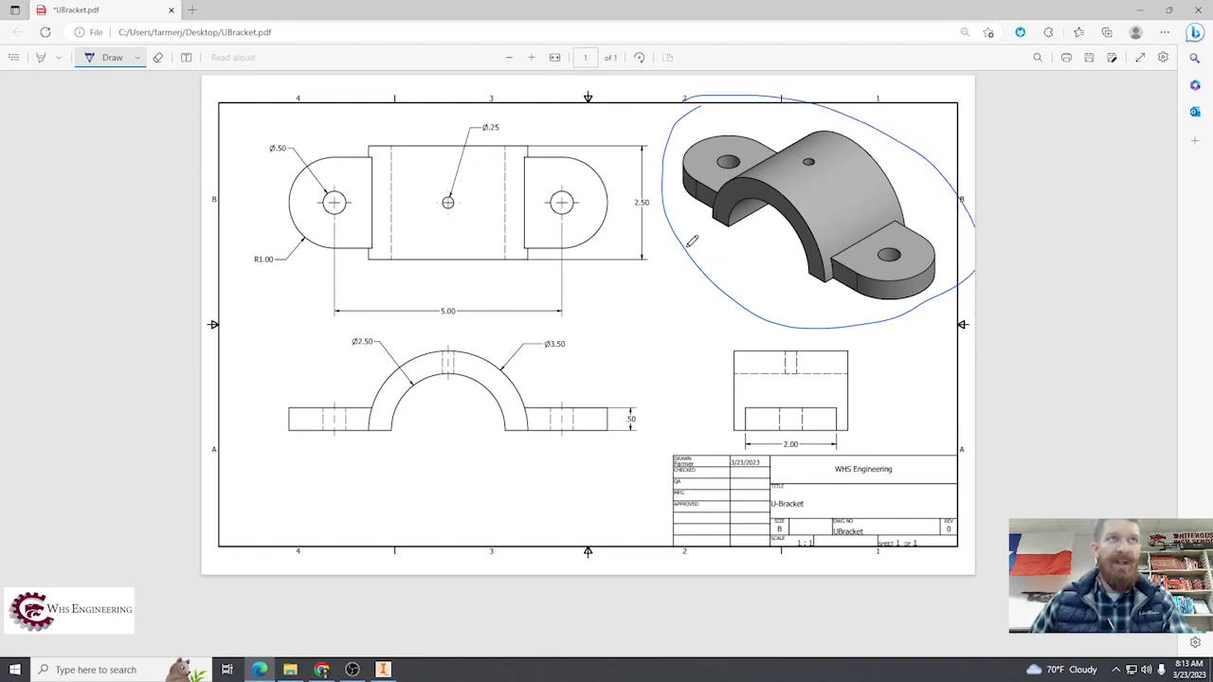
left_click_drag(258, 375, 289, 349)
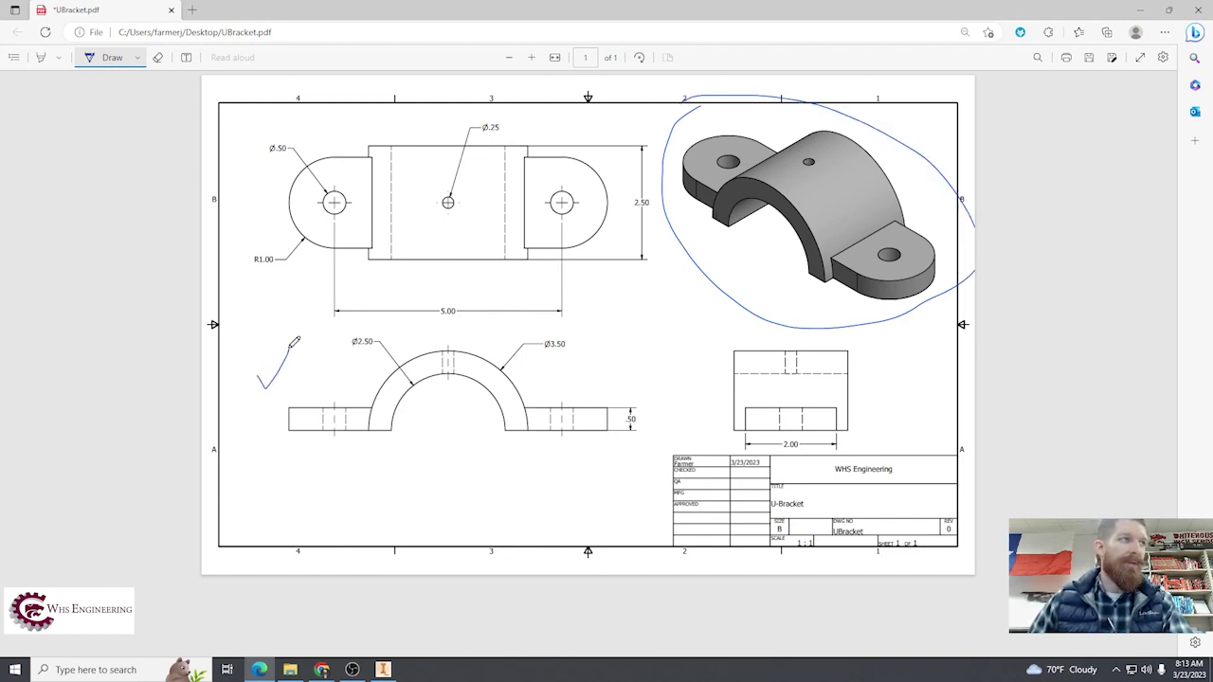
left_click_drag(266, 178, 303, 137)
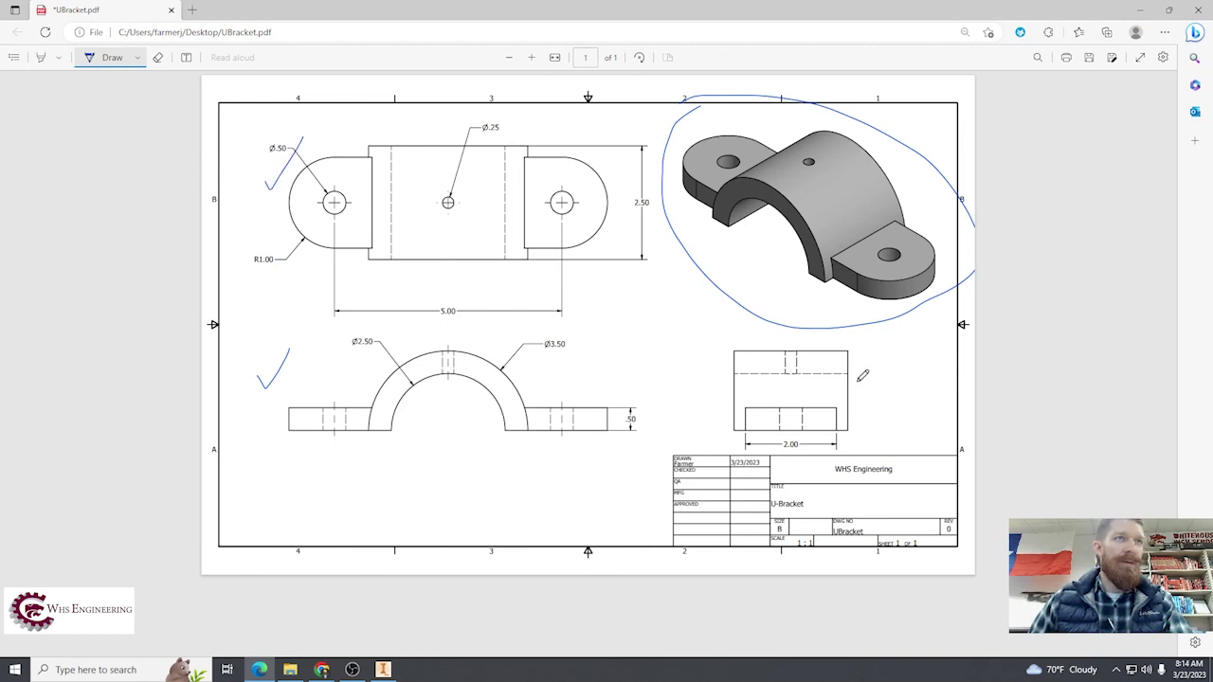
mouse_move(857, 377)
left_mouse_down()
mouse_move(863, 386)
mouse_move(879, 347)
left_mouse_up()
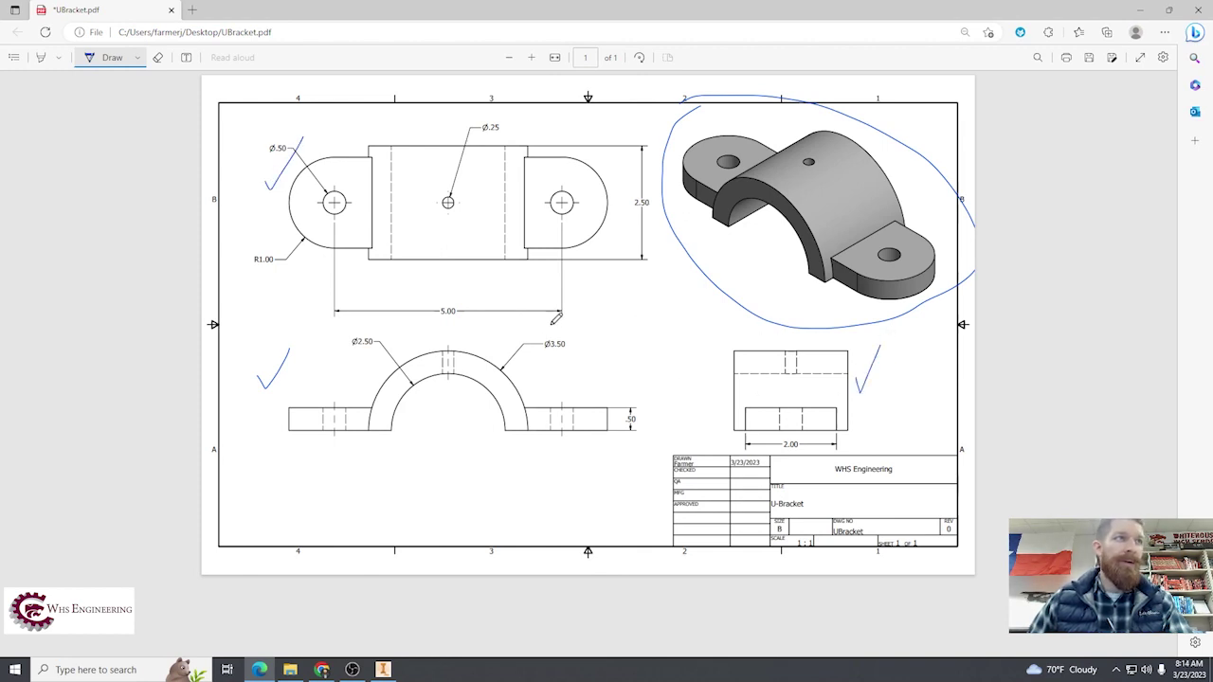
mouse_move(552, 326)
left_mouse_down()
mouse_move(576, 357)
mouse_move(564, 330)
left_mouse_up()
mouse_move(365, 324)
left_mouse_down()
mouse_move(329, 356)
mouse_move(410, 345)
mouse_move(361, 319)
left_mouse_up()
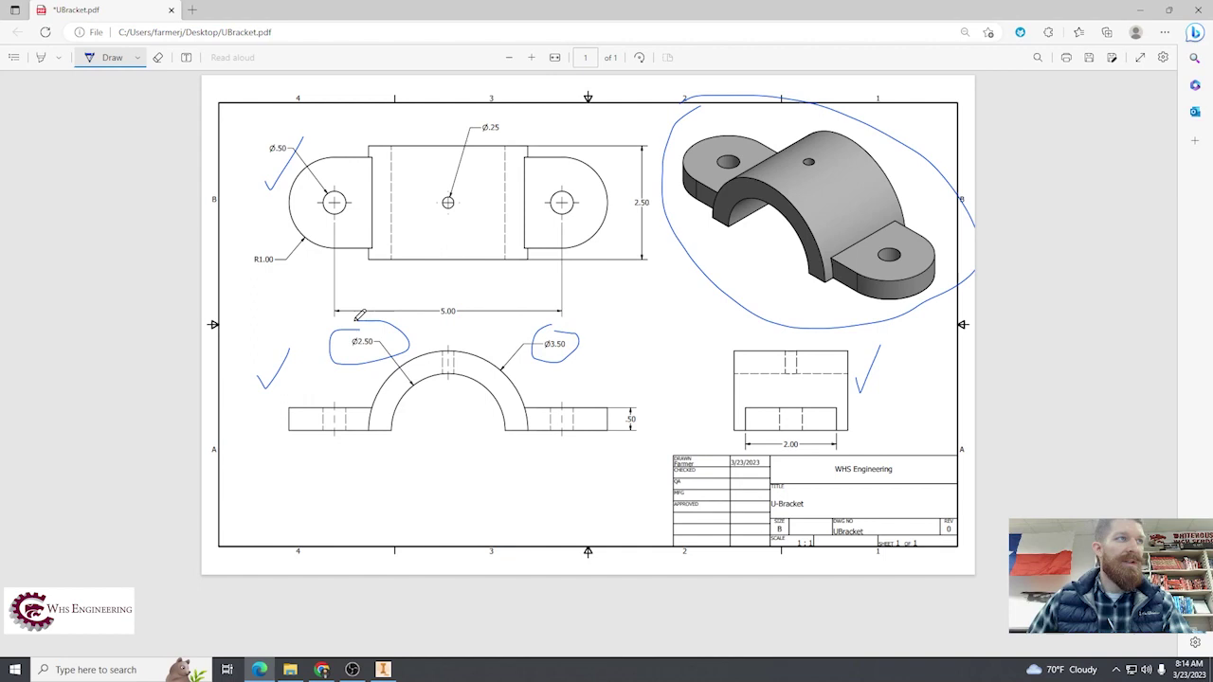
mouse_move(470, 290)
left_mouse_down()
mouse_move(416, 298)
mouse_move(424, 326)
mouse_move(455, 285)
left_mouse_up()
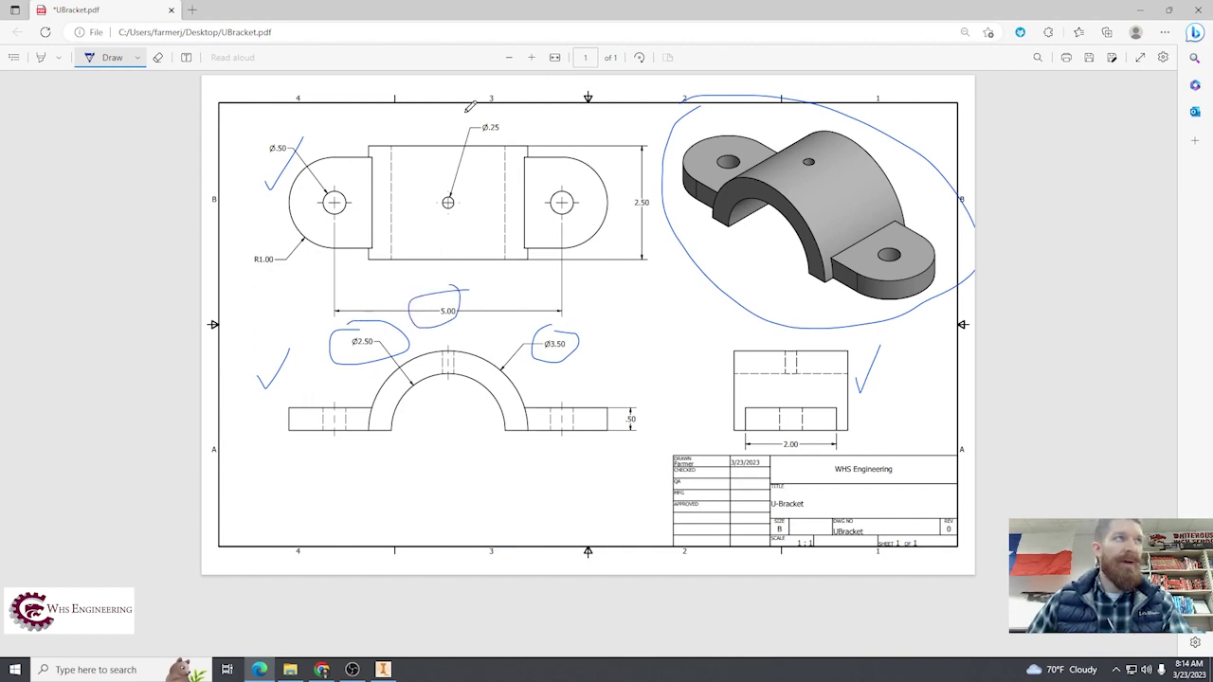
mouse_move(481, 113)
left_mouse_down()
mouse_move(466, 127)
mouse_move(497, 112)
mouse_move(467, 116)
left_mouse_up()
mouse_move(648, 189)
left_mouse_down()
mouse_move(632, 201)
mouse_move(648, 193)
left_mouse_up()
mouse_move(284, 239)
left_mouse_down()
mouse_move(253, 243)
mouse_move(239, 302)
mouse_move(289, 270)
mouse_move(281, 239)
left_mouse_up()
- Check off the three top-view holes, the Ø3.50 callout and the front view's arch
left_click_drag(347, 189, 355, 181)
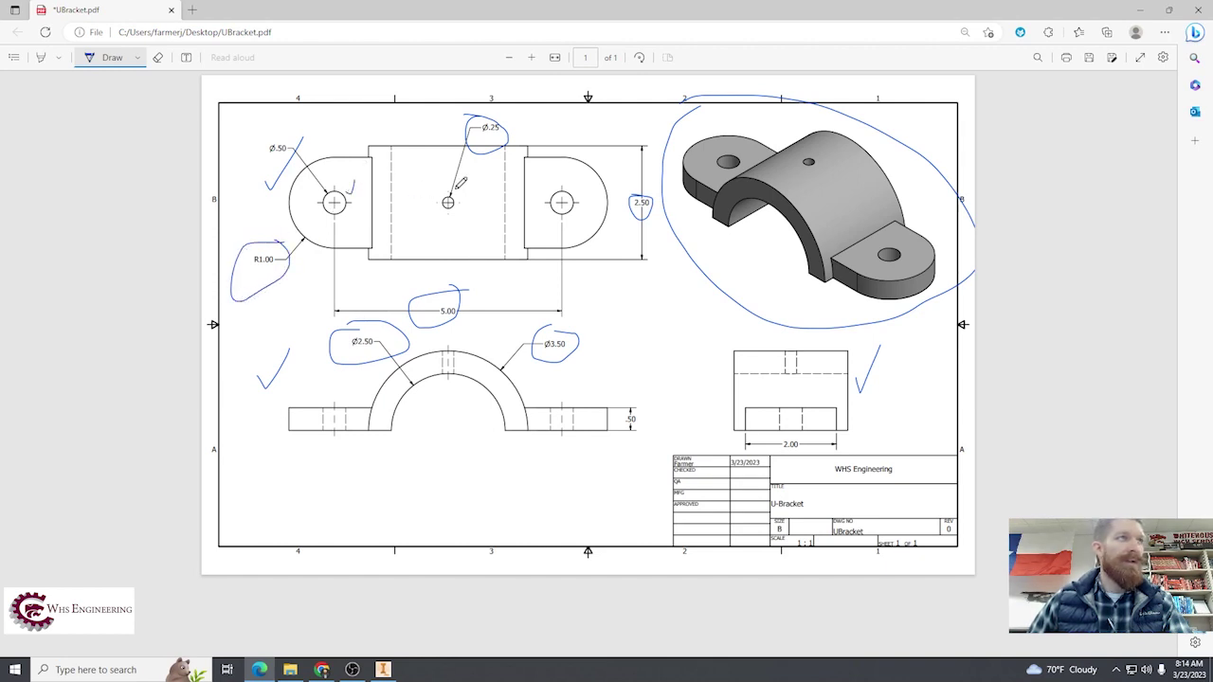
left_click_drag(462, 190, 471, 186)
left_click_drag(573, 182, 584, 174)
left_click_drag(582, 390, 594, 379)
left_click_drag(467, 337, 479, 328)
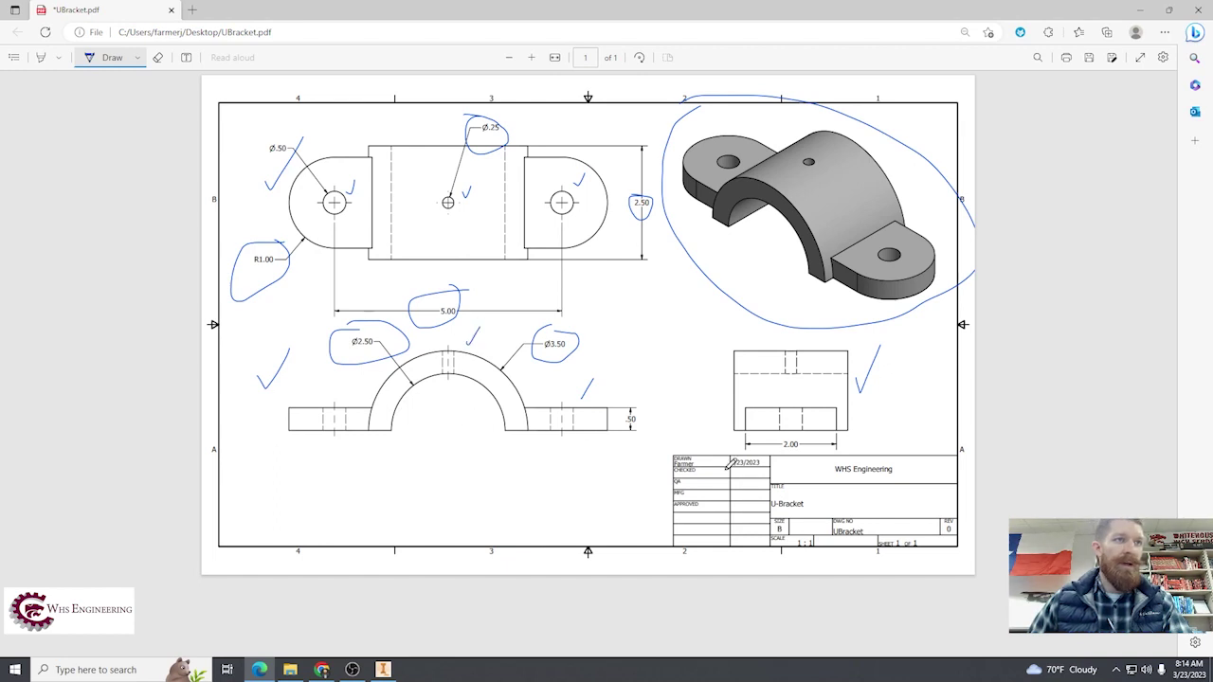
- Circle the date, WHS Engineering and revision 0 cells, and underline the 1 : 1 scale
mouse_move(711, 450)
left_mouse_down()
mouse_move(662, 450)
mouse_move(663, 466)
mouse_move(710, 468)
mouse_move(711, 445)
mouse_move(732, 469)
mouse_move(757, 471)
mouse_move(766, 451)
mouse_move(731, 447)
left_mouse_up()
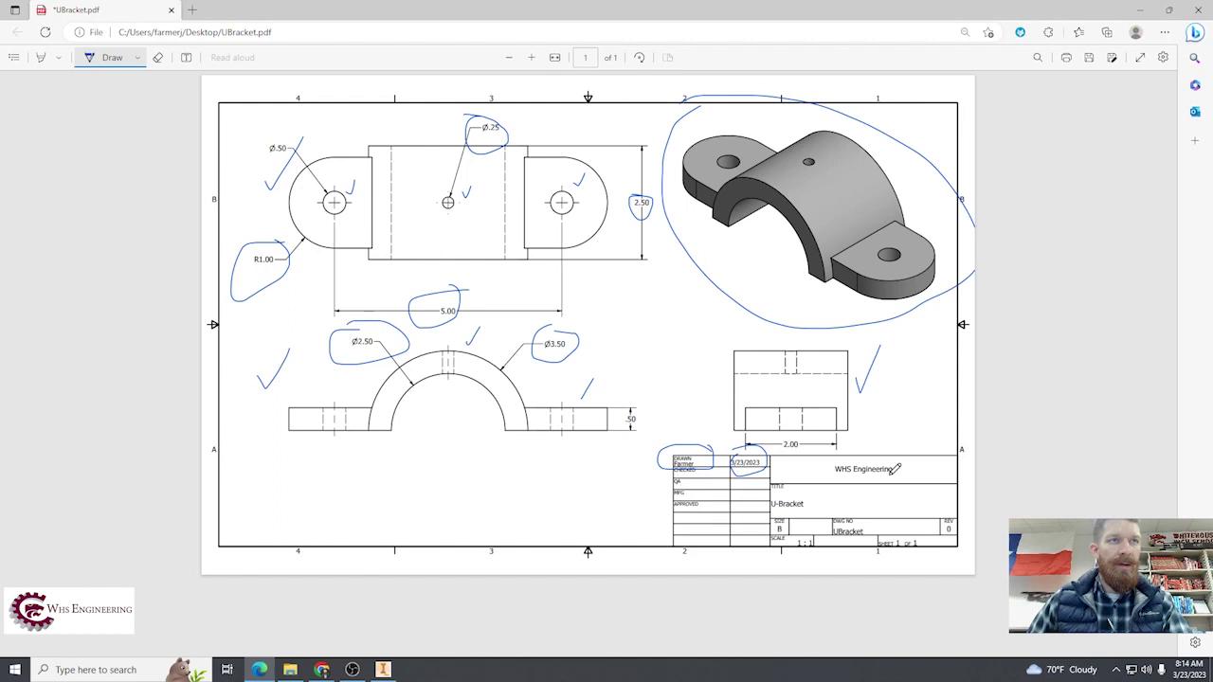
mouse_move(872, 459)
left_mouse_down()
mouse_move(838, 442)
mouse_move(870, 480)
mouse_move(853, 444)
mouse_move(762, 506)
mouse_move(815, 495)
mouse_move(792, 480)
mouse_move(772, 529)
mouse_move(786, 540)
mouse_move(778, 510)
left_mouse_up()
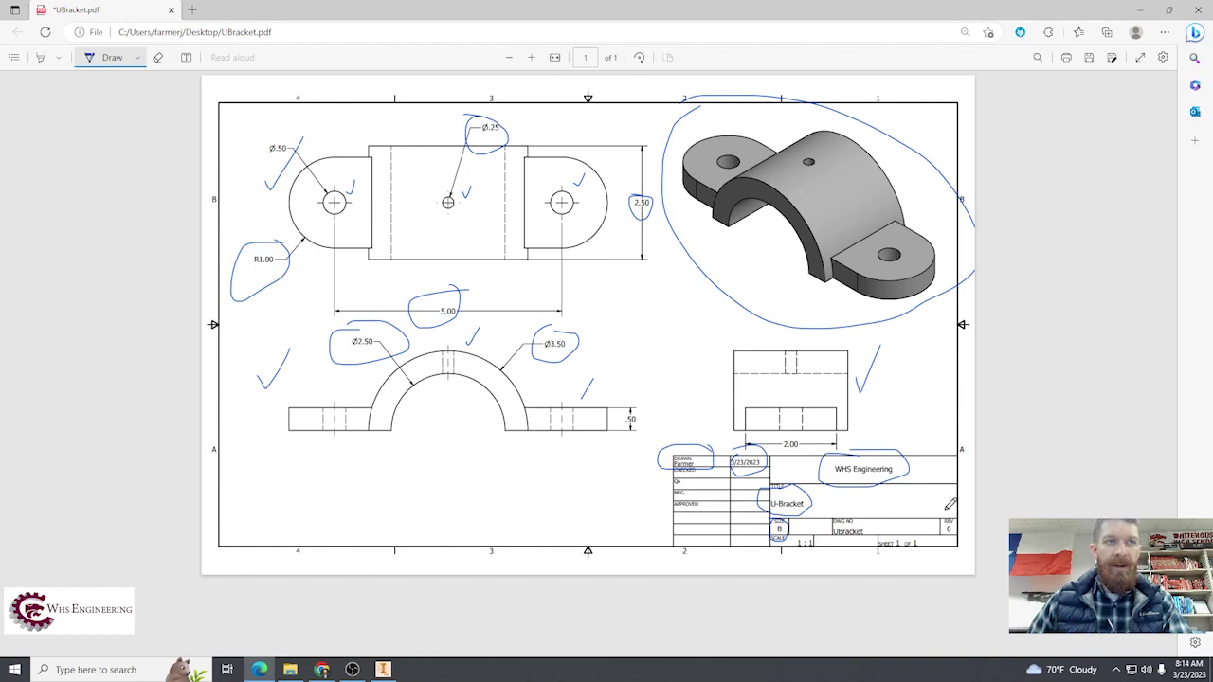
mouse_move(948, 512)
left_mouse_down()
mouse_move(940, 547)
mouse_move(950, 502)
left_mouse_up()
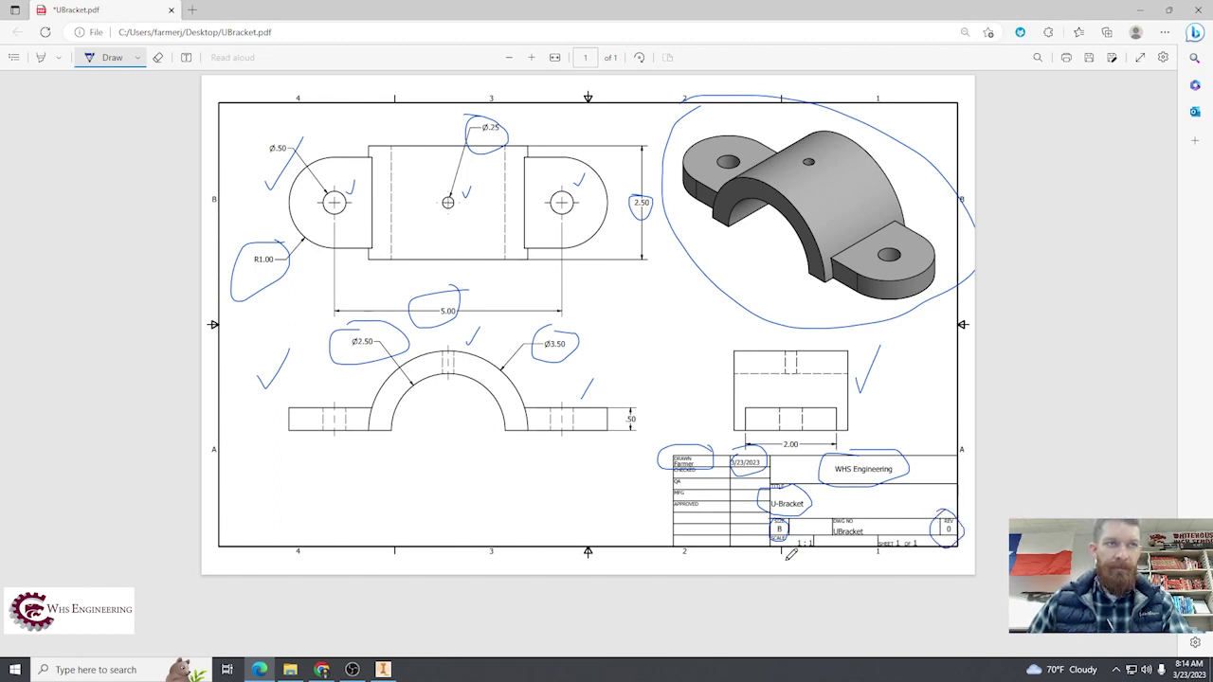
left_click_drag(790, 556, 837, 548)
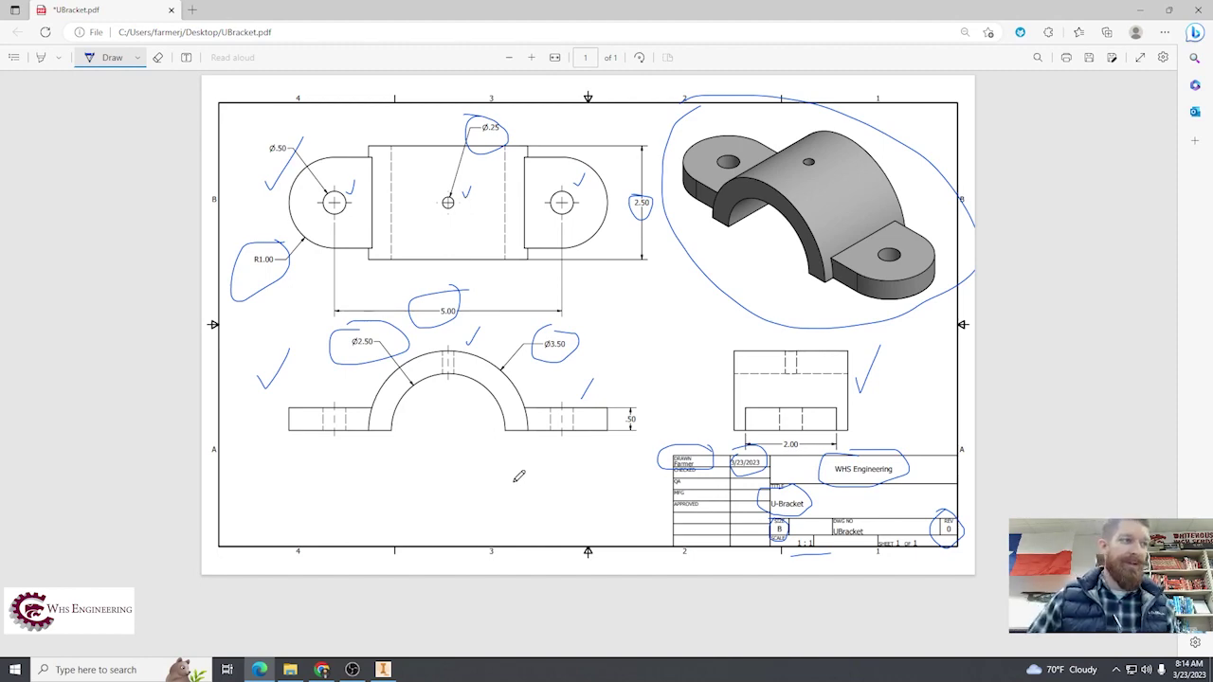
- Switch to Inventor's UBracket.ipt part model and show the Annotate tools
left_click(382, 670)
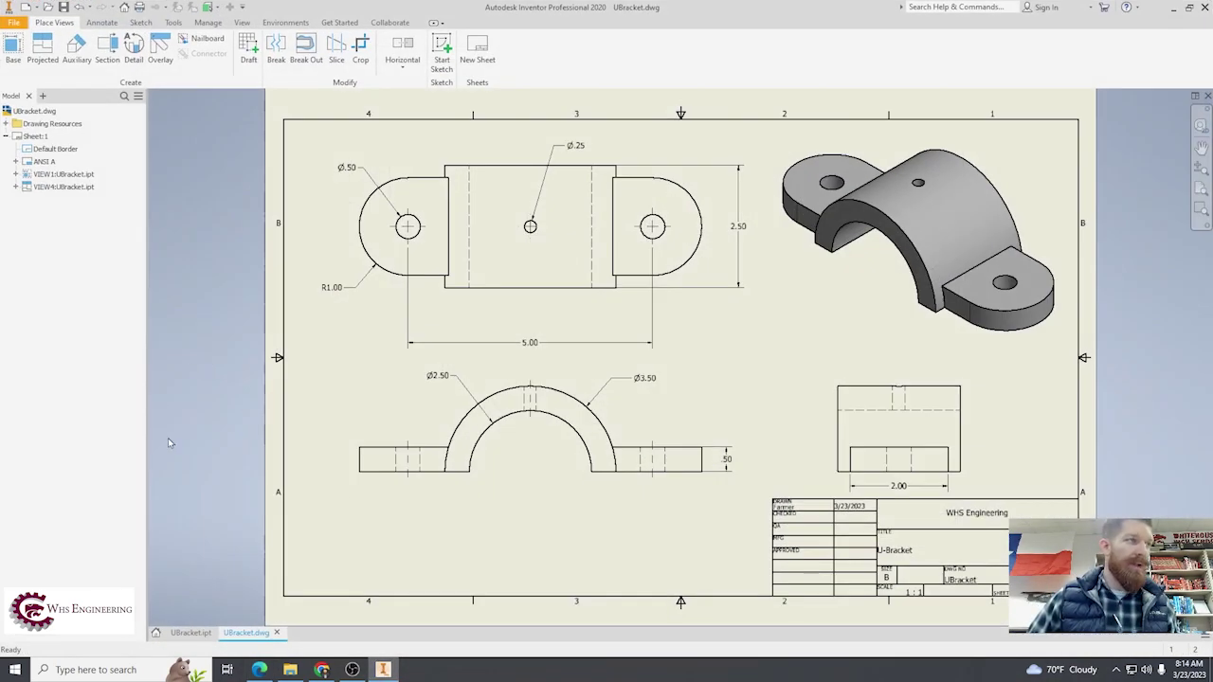
left_click(190, 633)
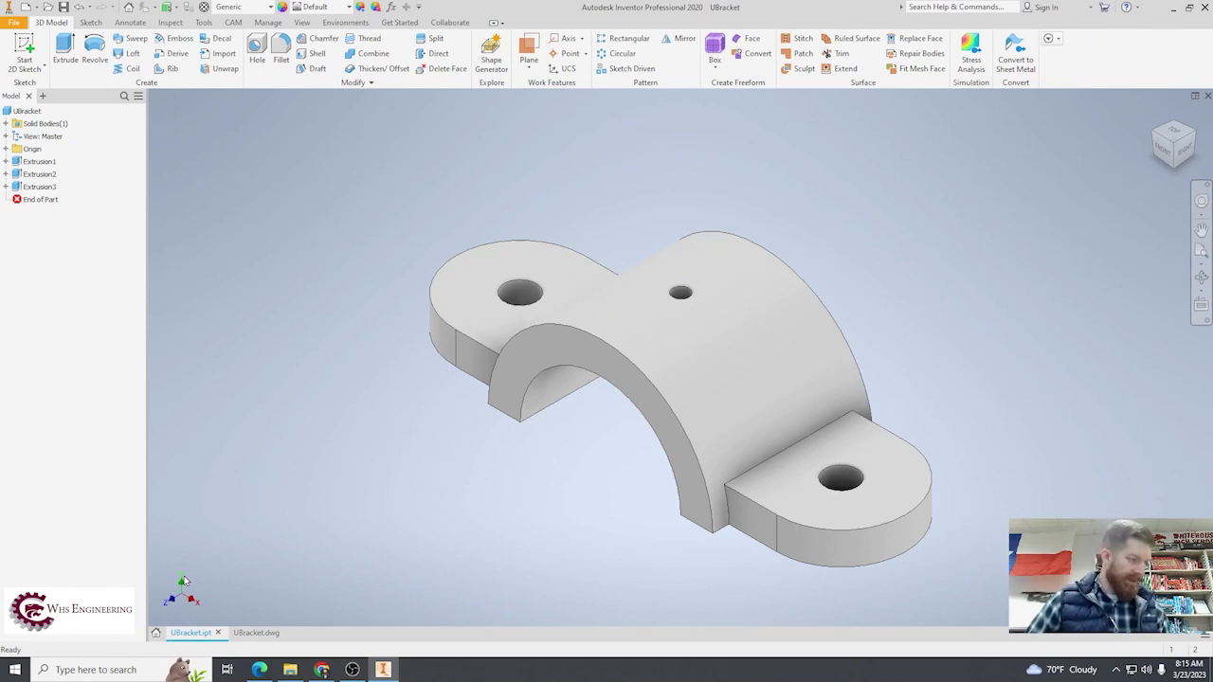
left_click(130, 22)
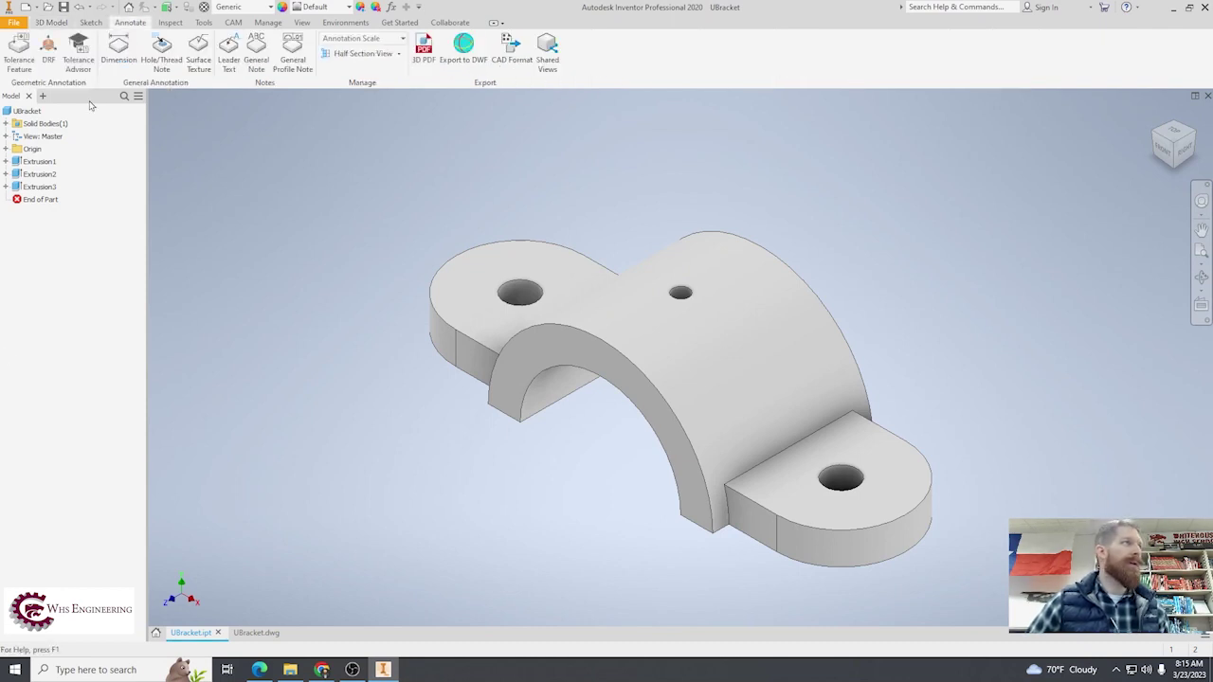
- Dimension the outer arch as R1.75 and the inner arch as R1.25
left_click(121, 59)
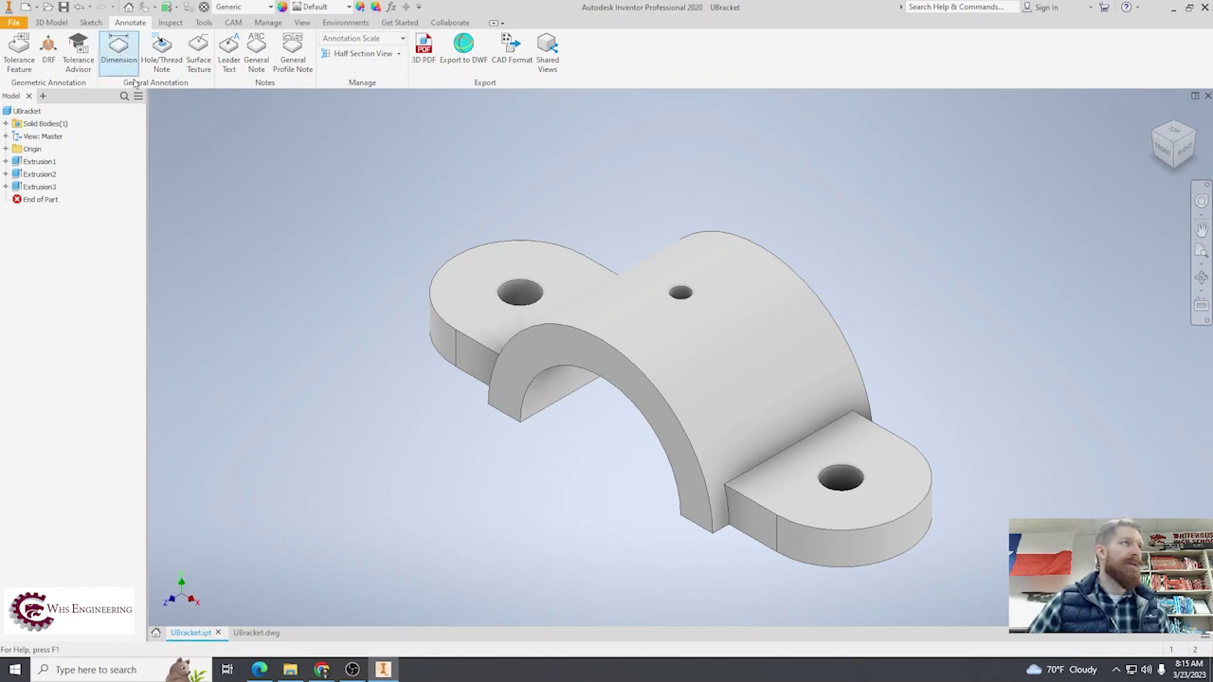
left_click(634, 358)
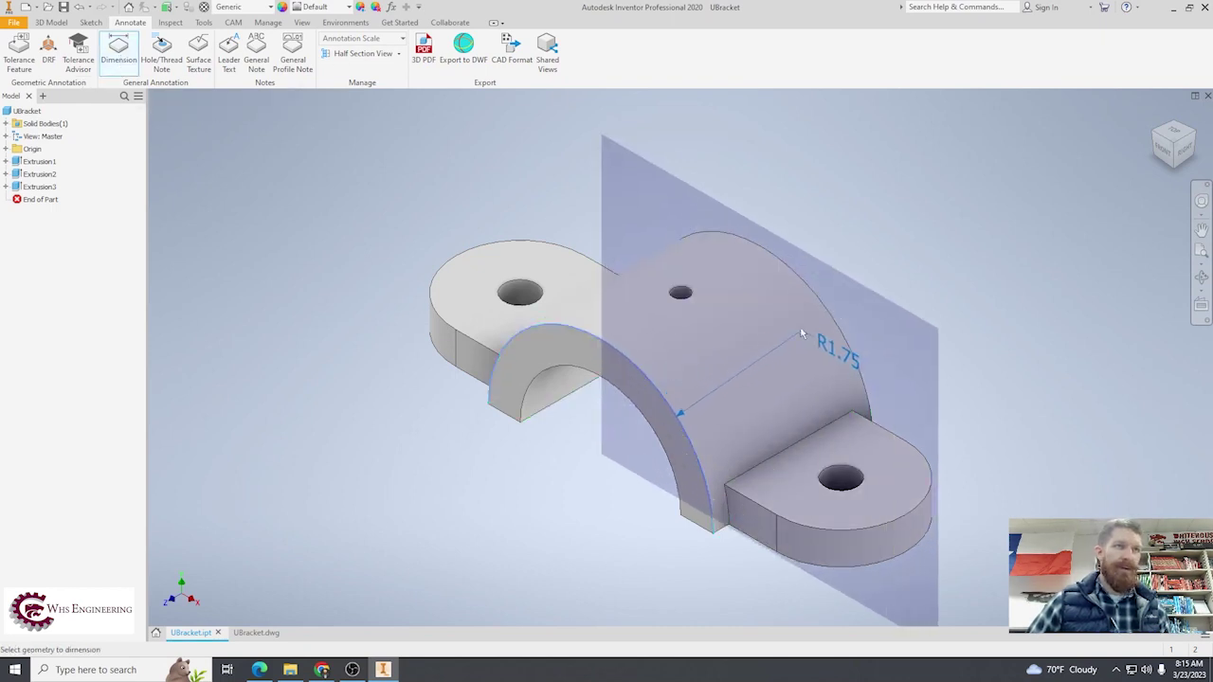
left_click(804, 360)
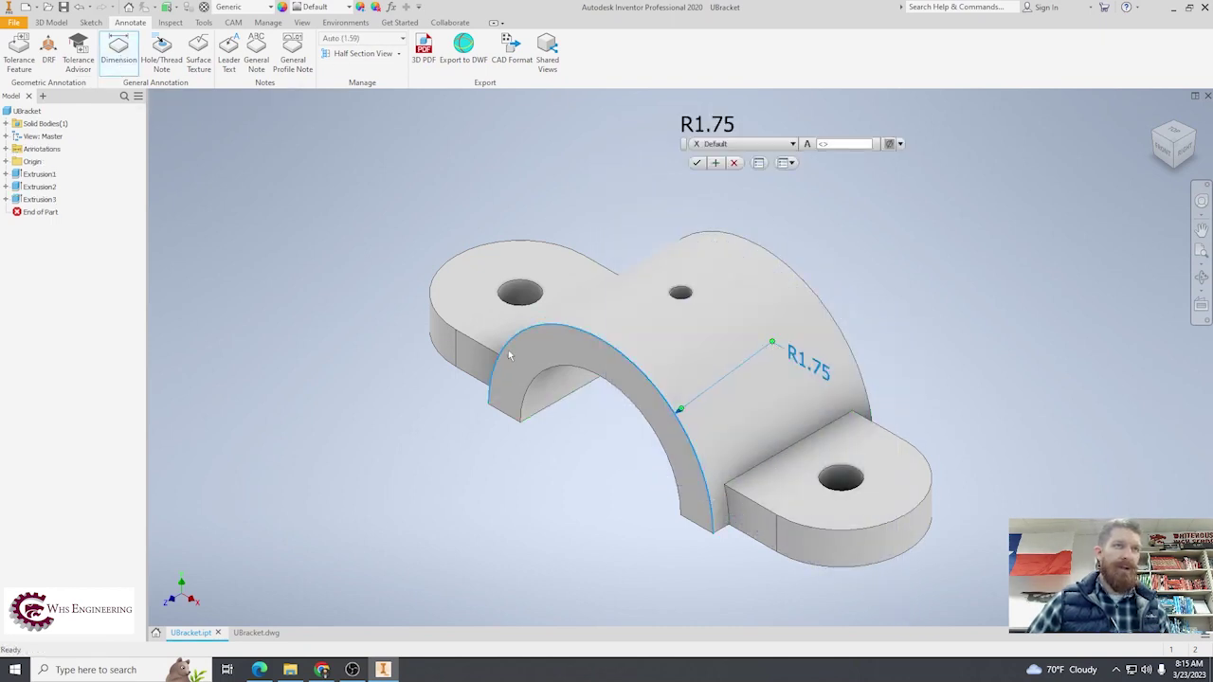
left_click(697, 163)
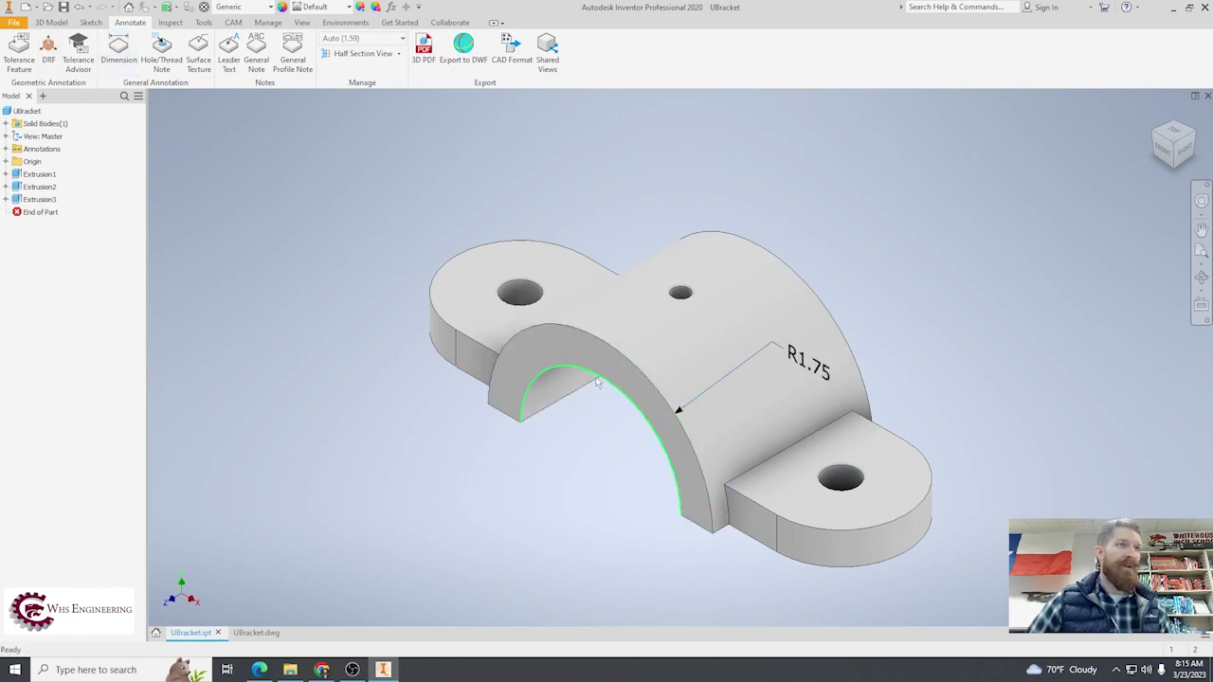
left_click(119, 53)
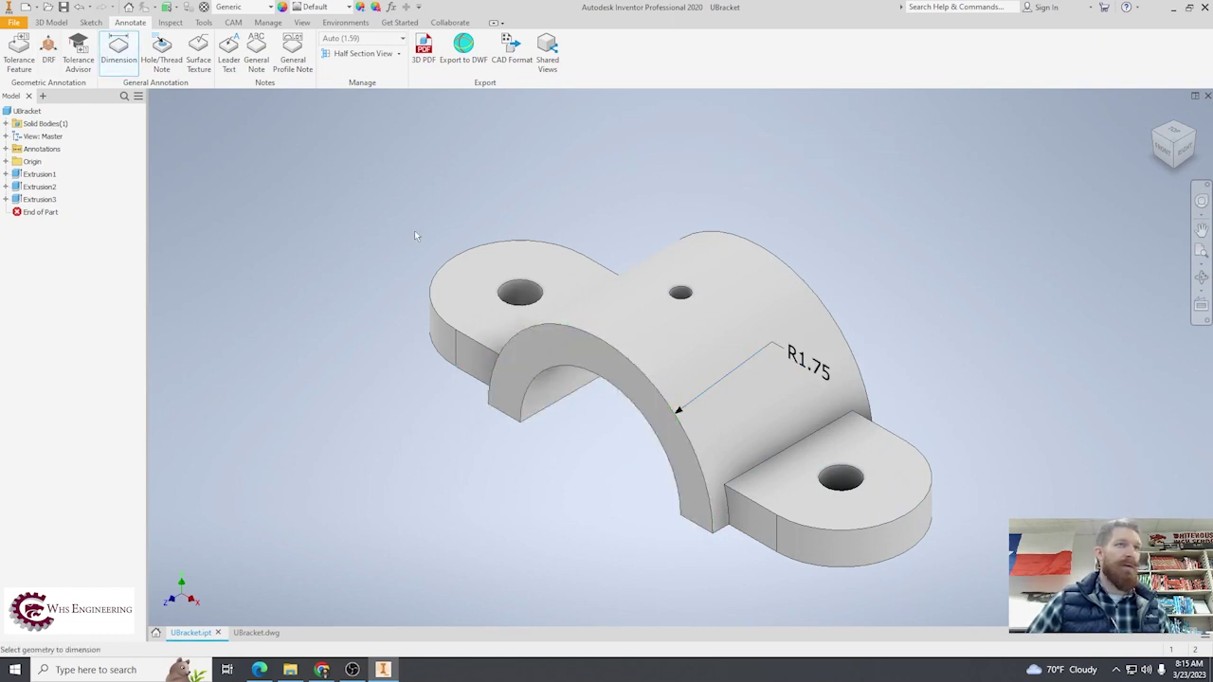
left_click(574, 375)
left_click(564, 205)
left_click(709, 163)
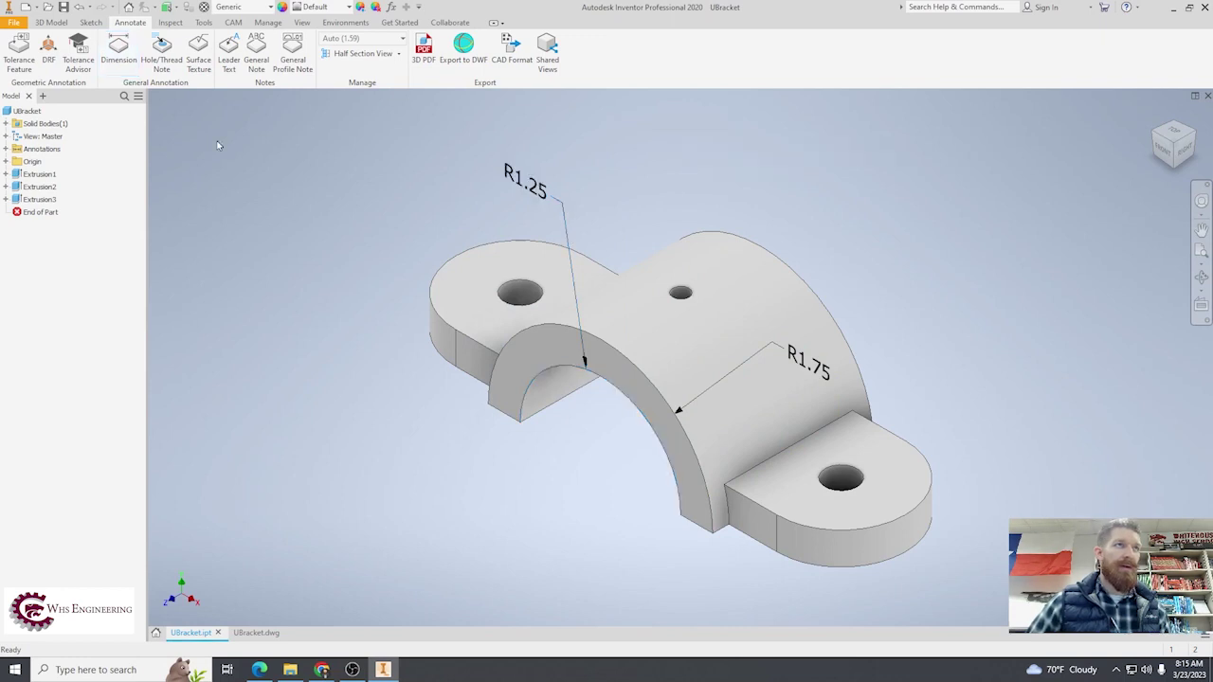
- Add a 5.00 dimension between the two mounting hole centers, placed below the part
left_click(119, 52)
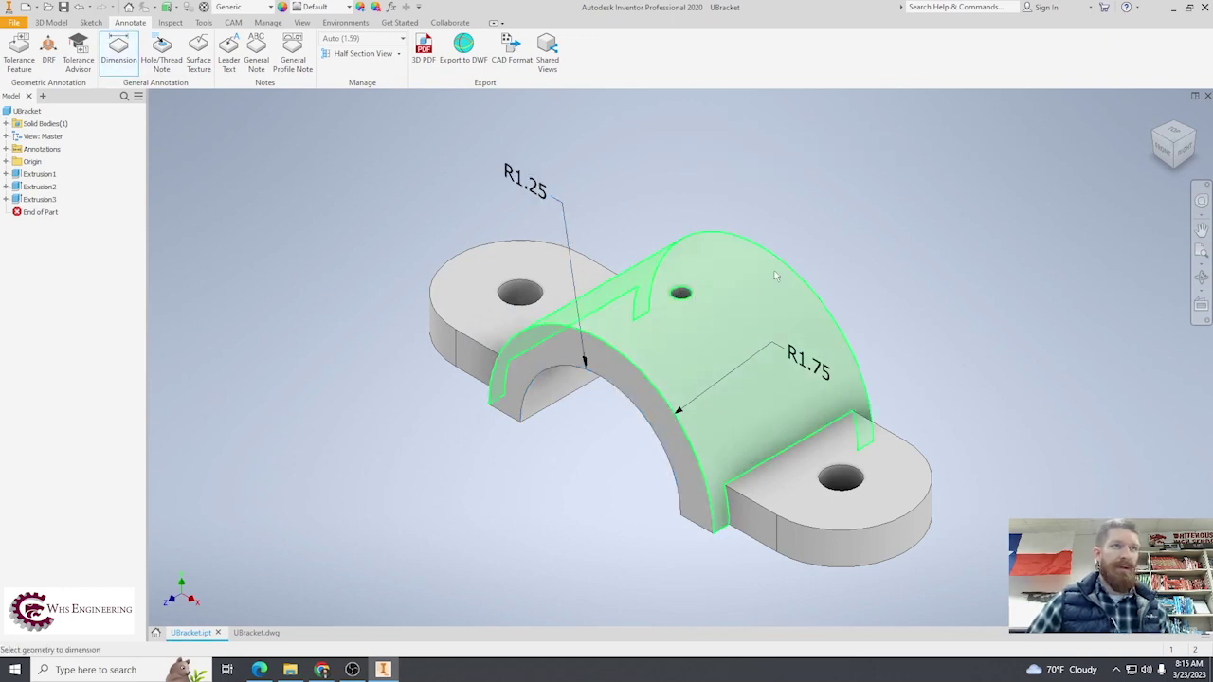
left_click(841, 493)
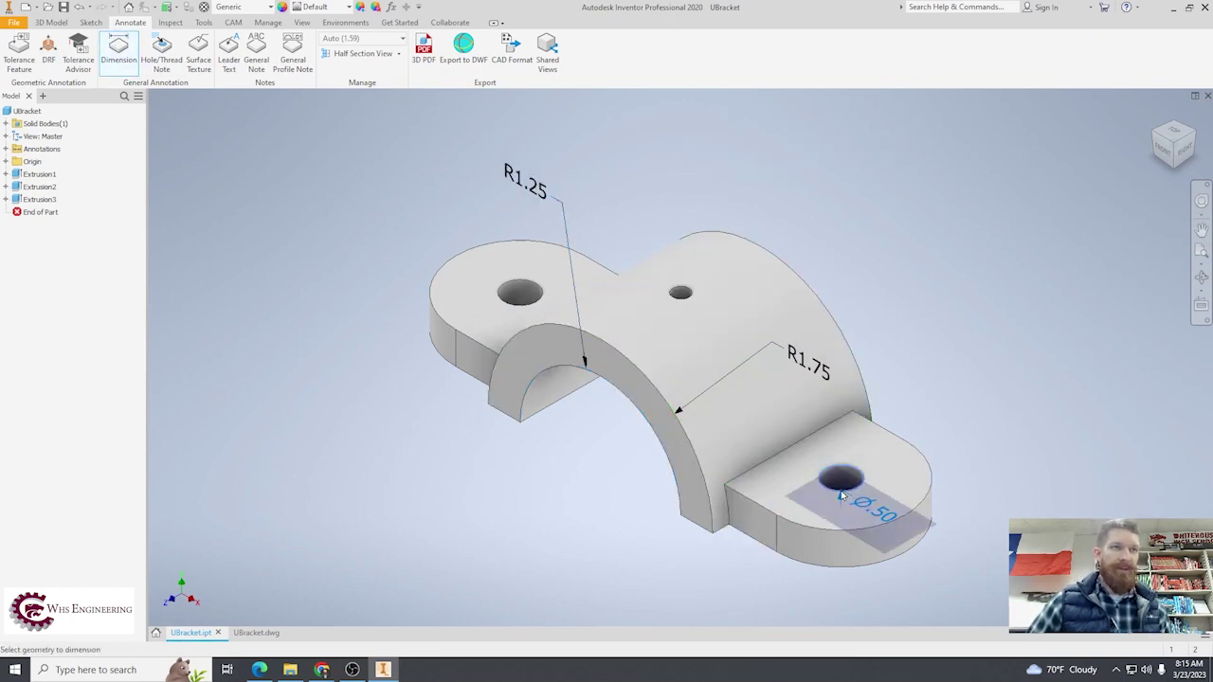
left_click(519, 292)
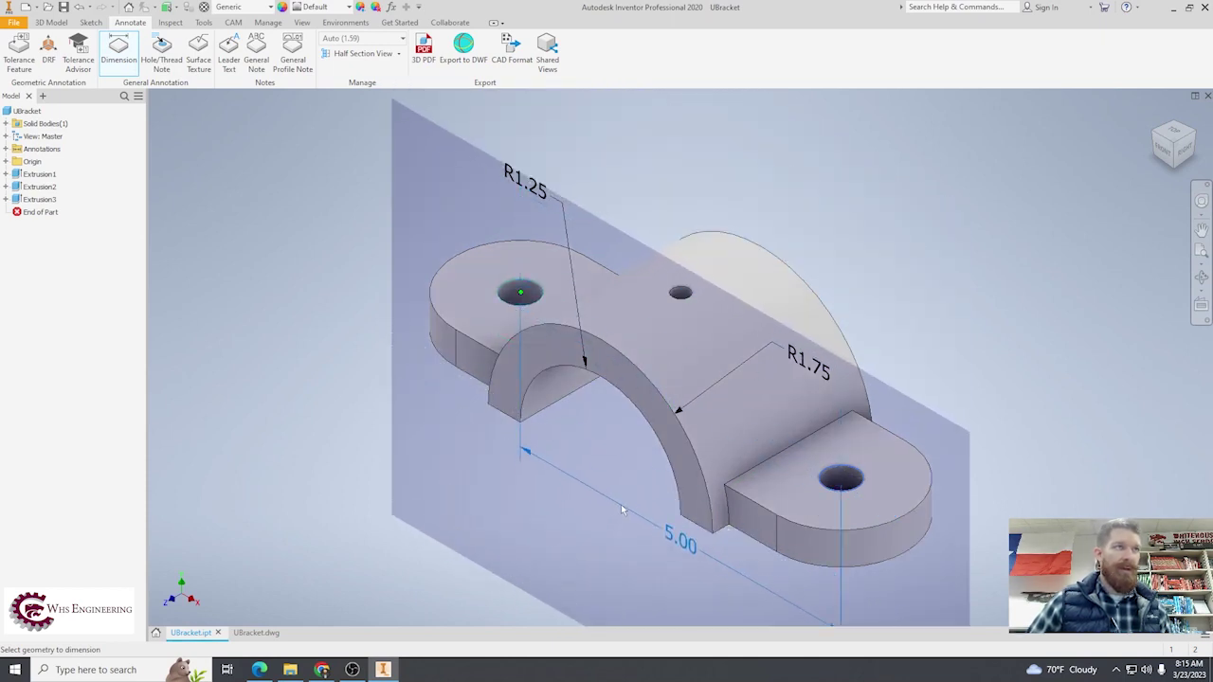
left_click(622, 510)
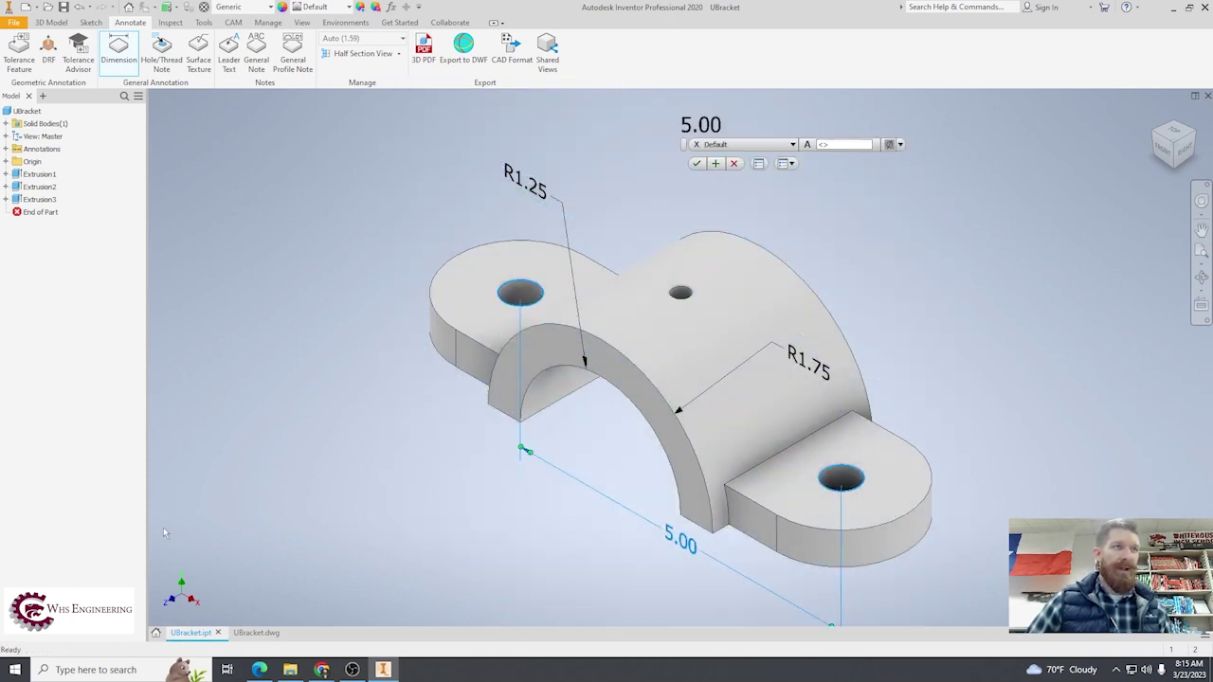
left_click(697, 163)
scroll(747, 323, "down", 3)
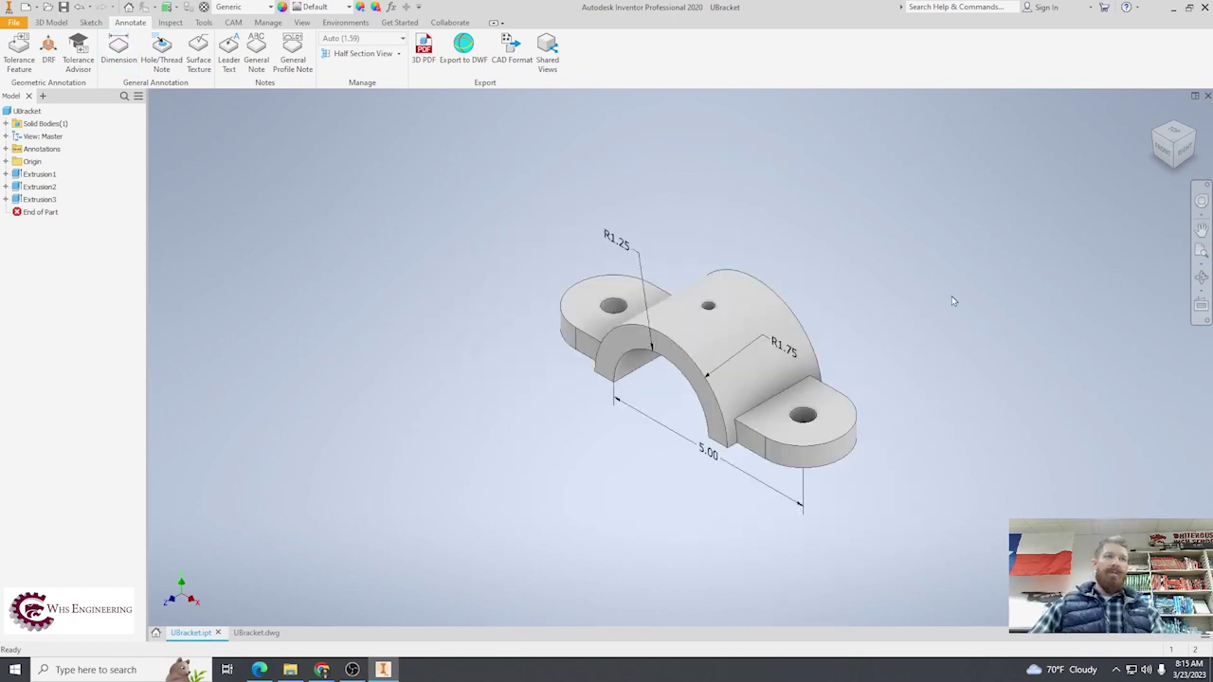
- Reset to a fitted isometric view, check the UBracket drawing, then return to UBracket.ipt
scroll(802, 413, "up", 3)
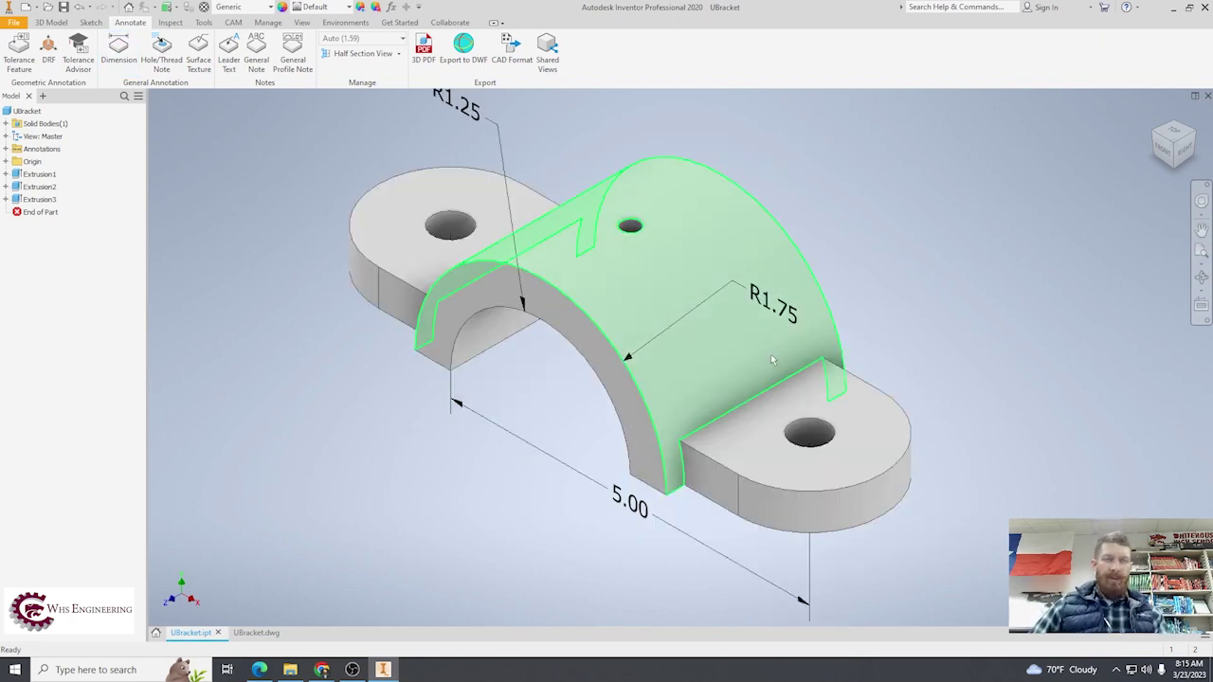
scroll(491, 170, "down", 3)
scroll(492, 169, "up", 4)
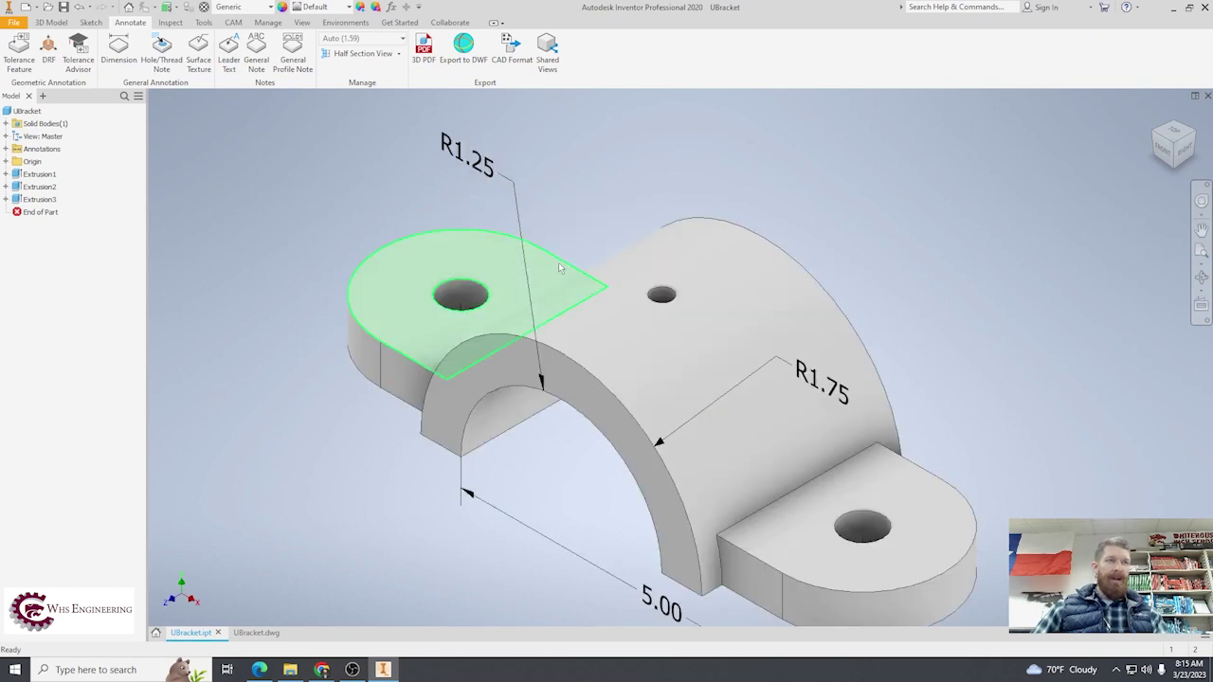
left_click(1173, 140)
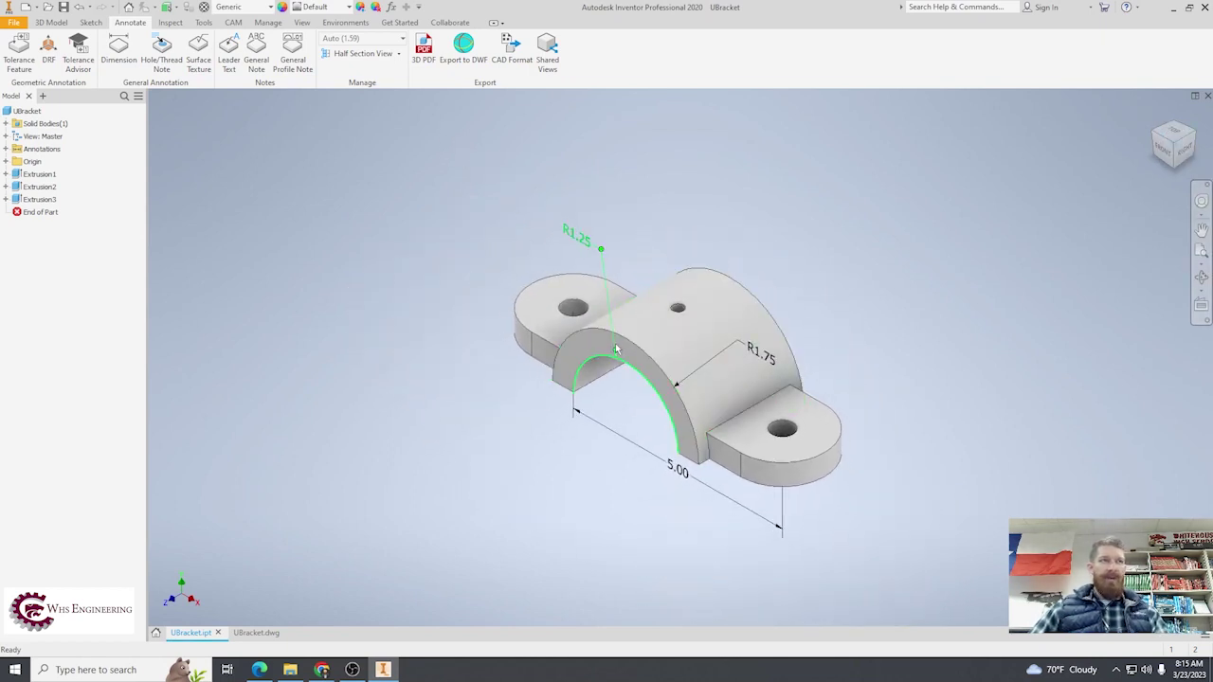
key("ctrl+Tab")
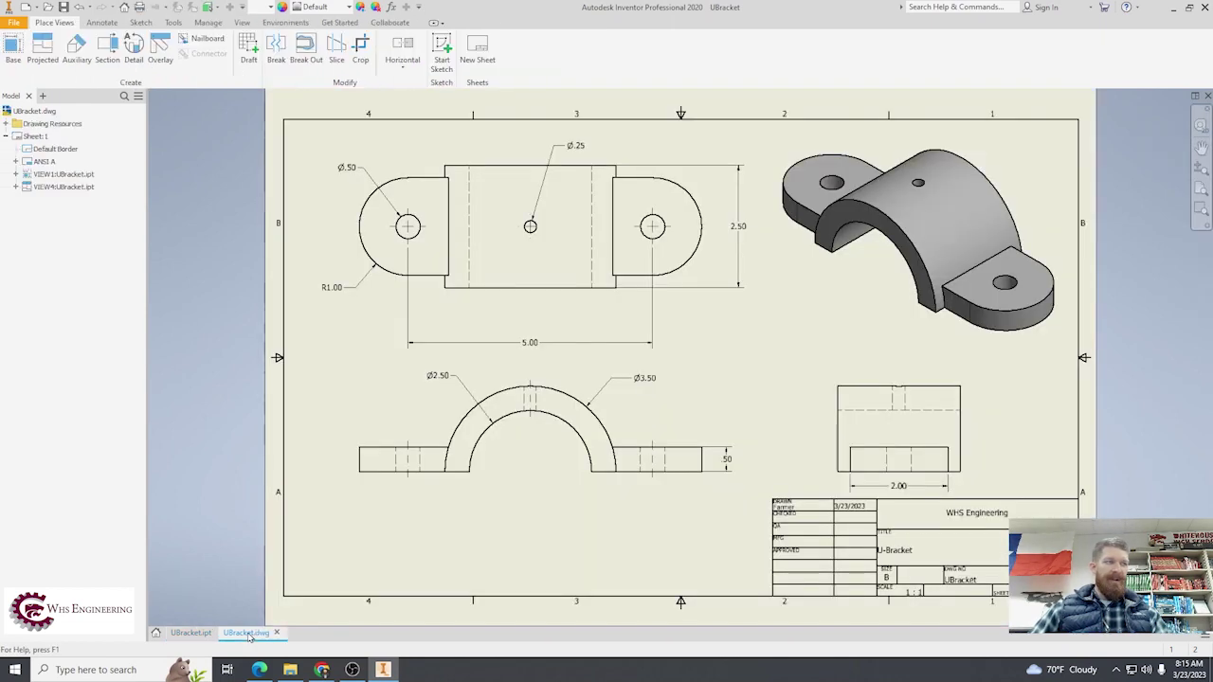
left_click(190, 632)
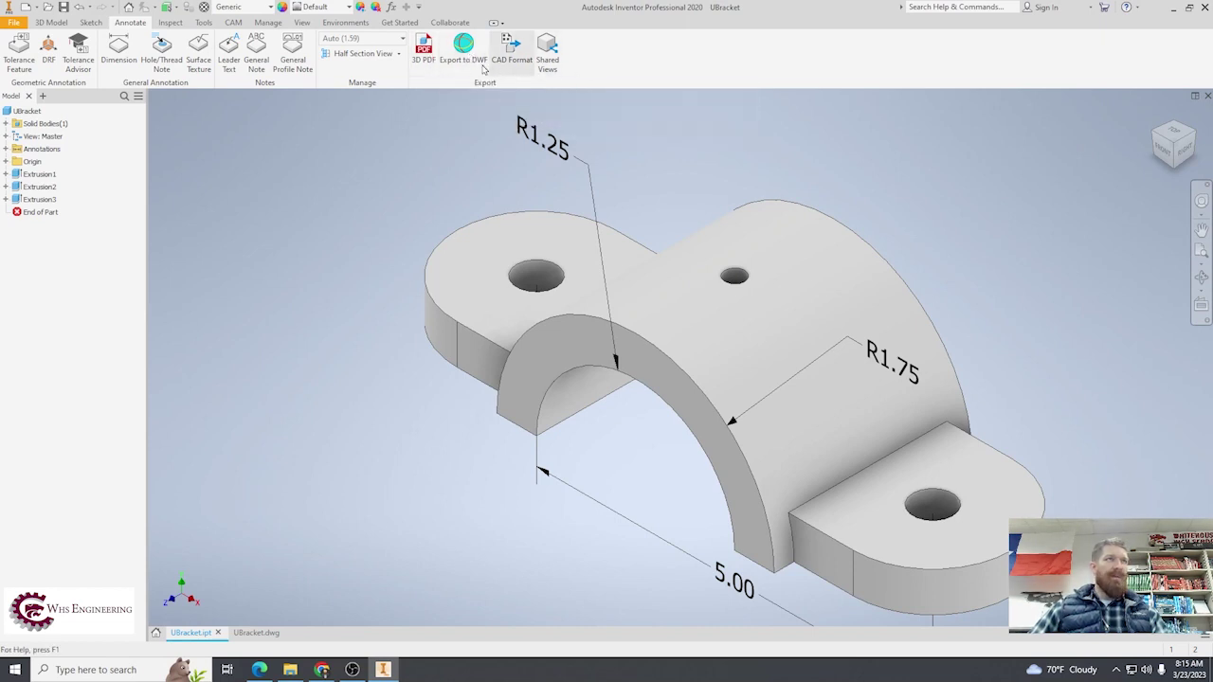
- Open the Publish 3D PDF settings from Annotate and cancel the dialog
left_click(423, 52)
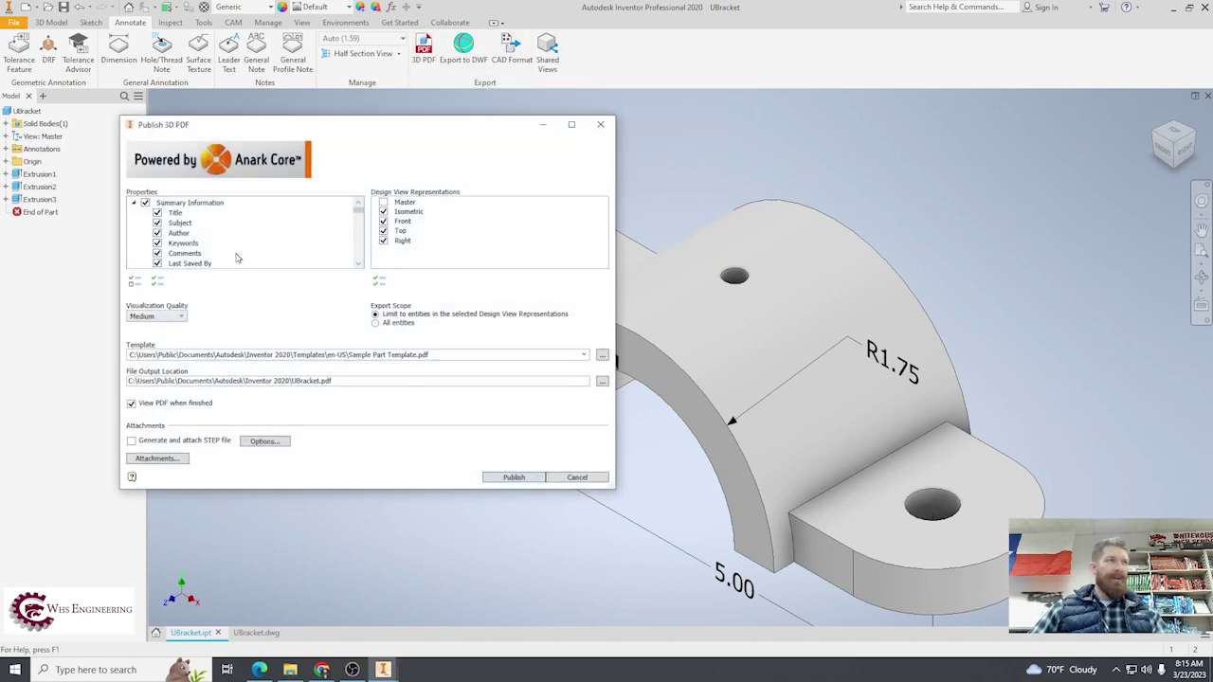
left_click(580, 477)
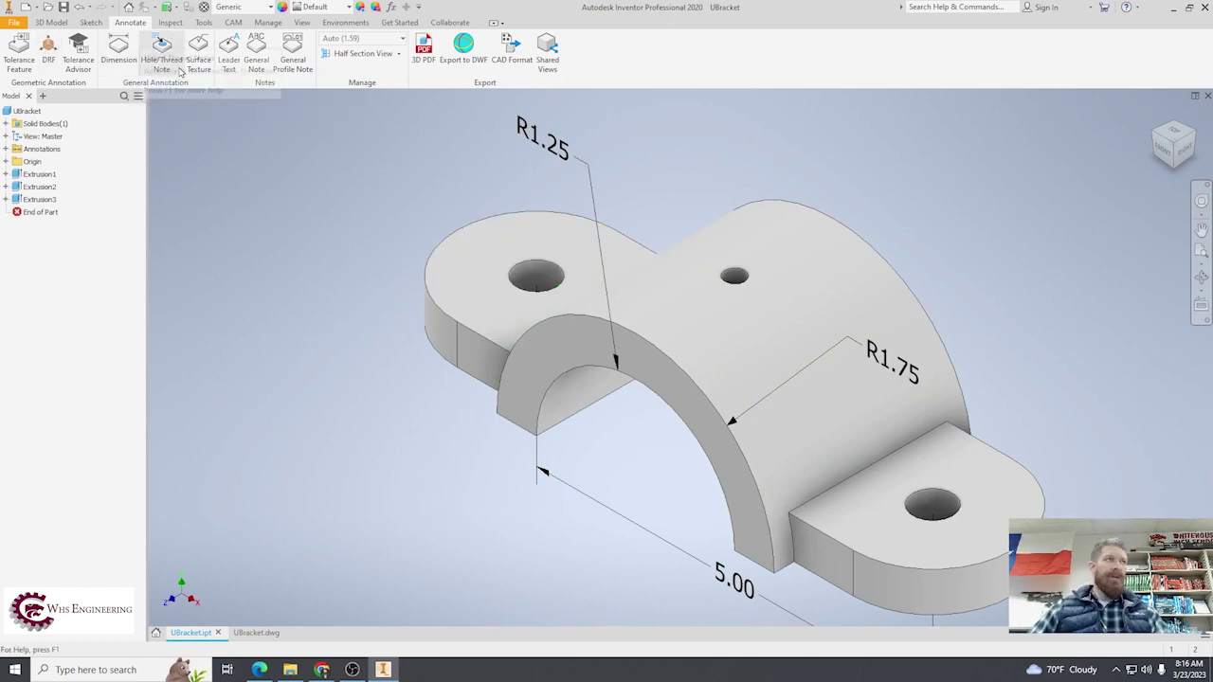
- Label the right tab's mounting hole with a Ø.50 diameter dimension, then zoom out to the whole part
left_click(119, 53)
left_click(930, 492)
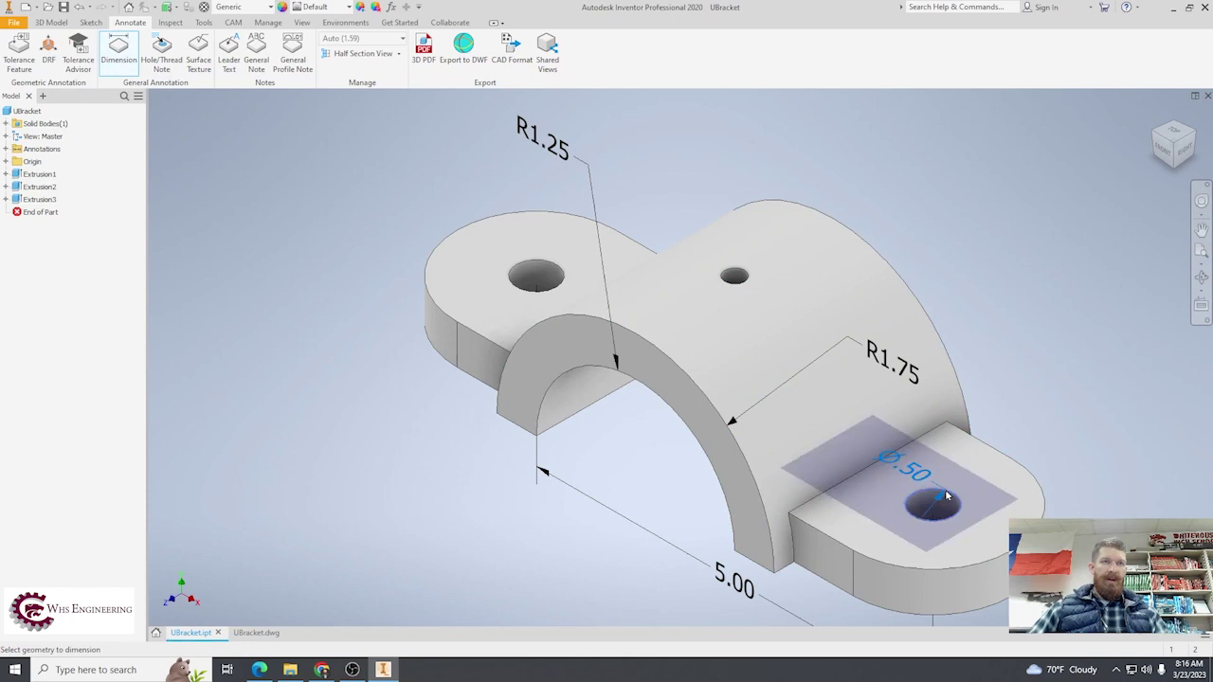
left_click(1057, 443)
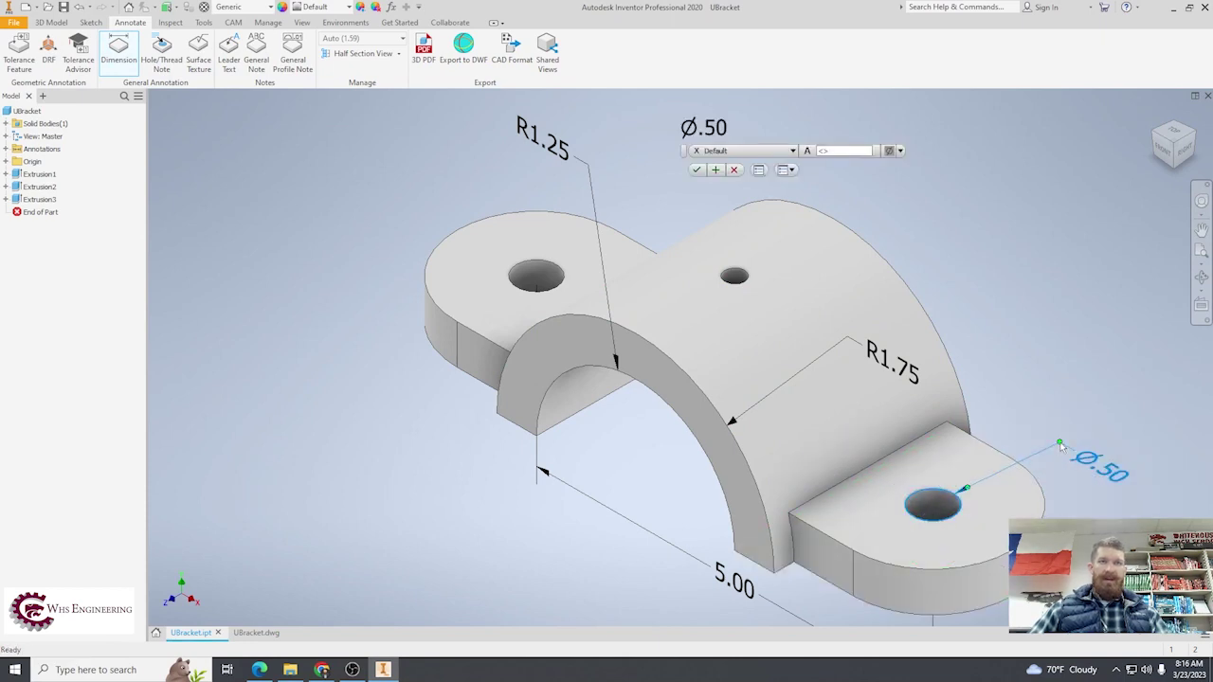
left_click(696, 169)
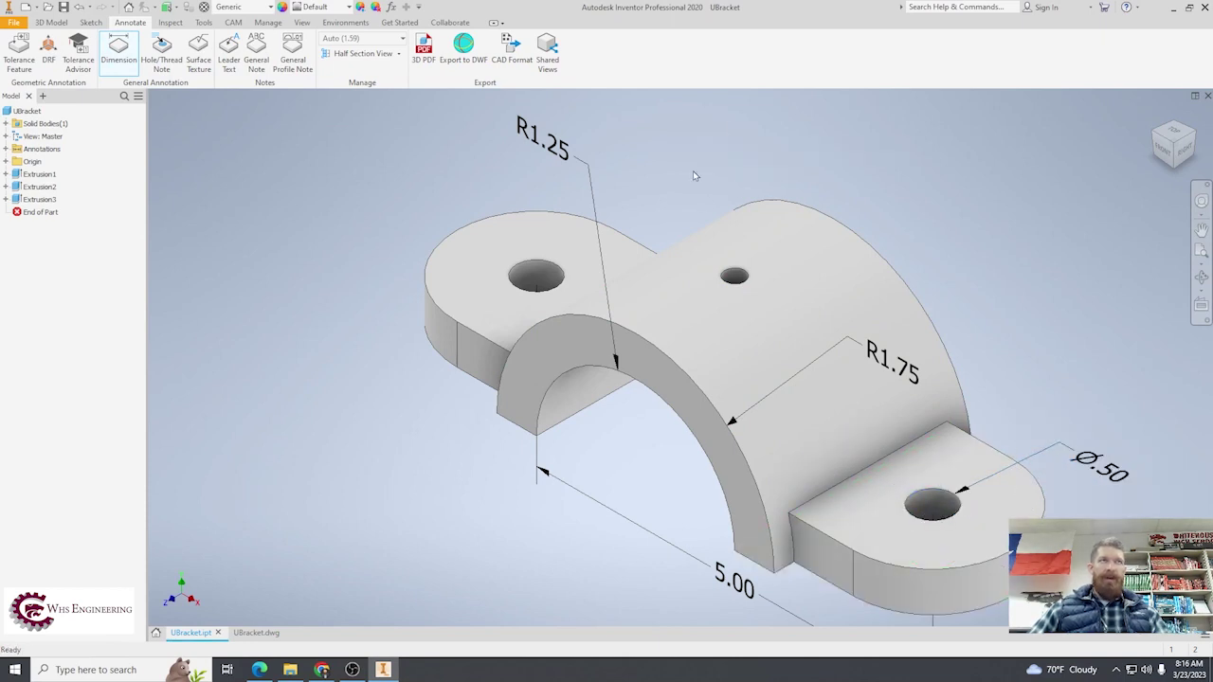
left_click(1201, 250)
left_click_drag(598, 358, 834, 457)
key("Escape")
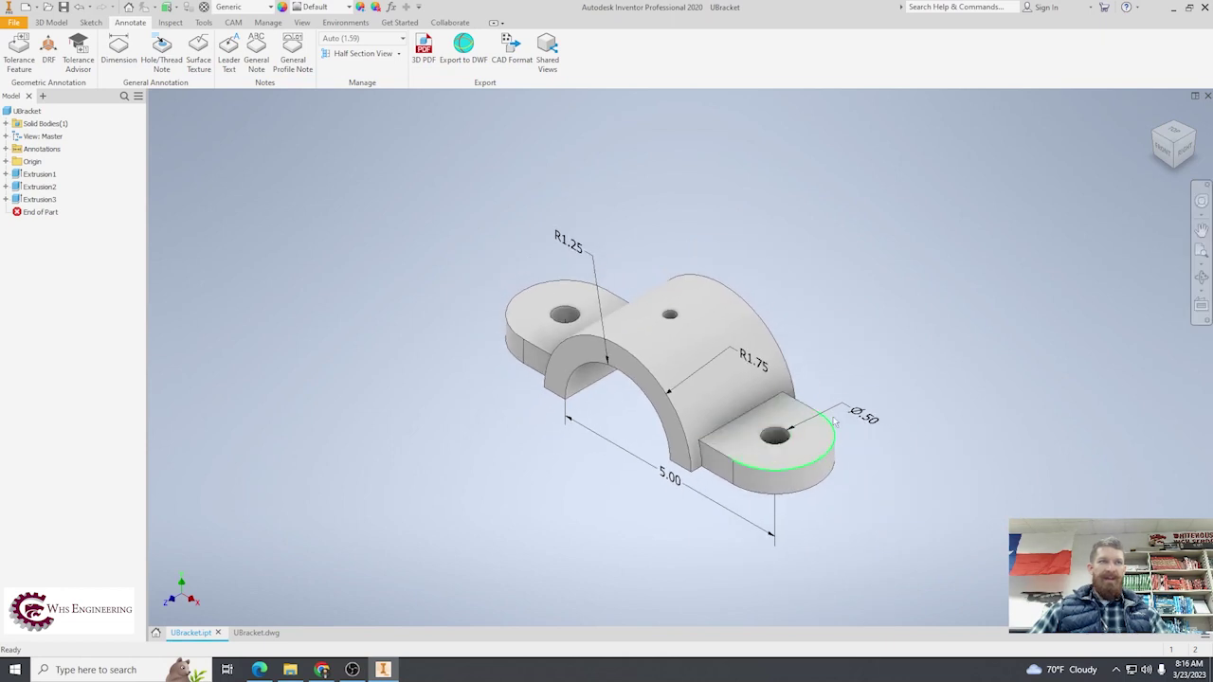